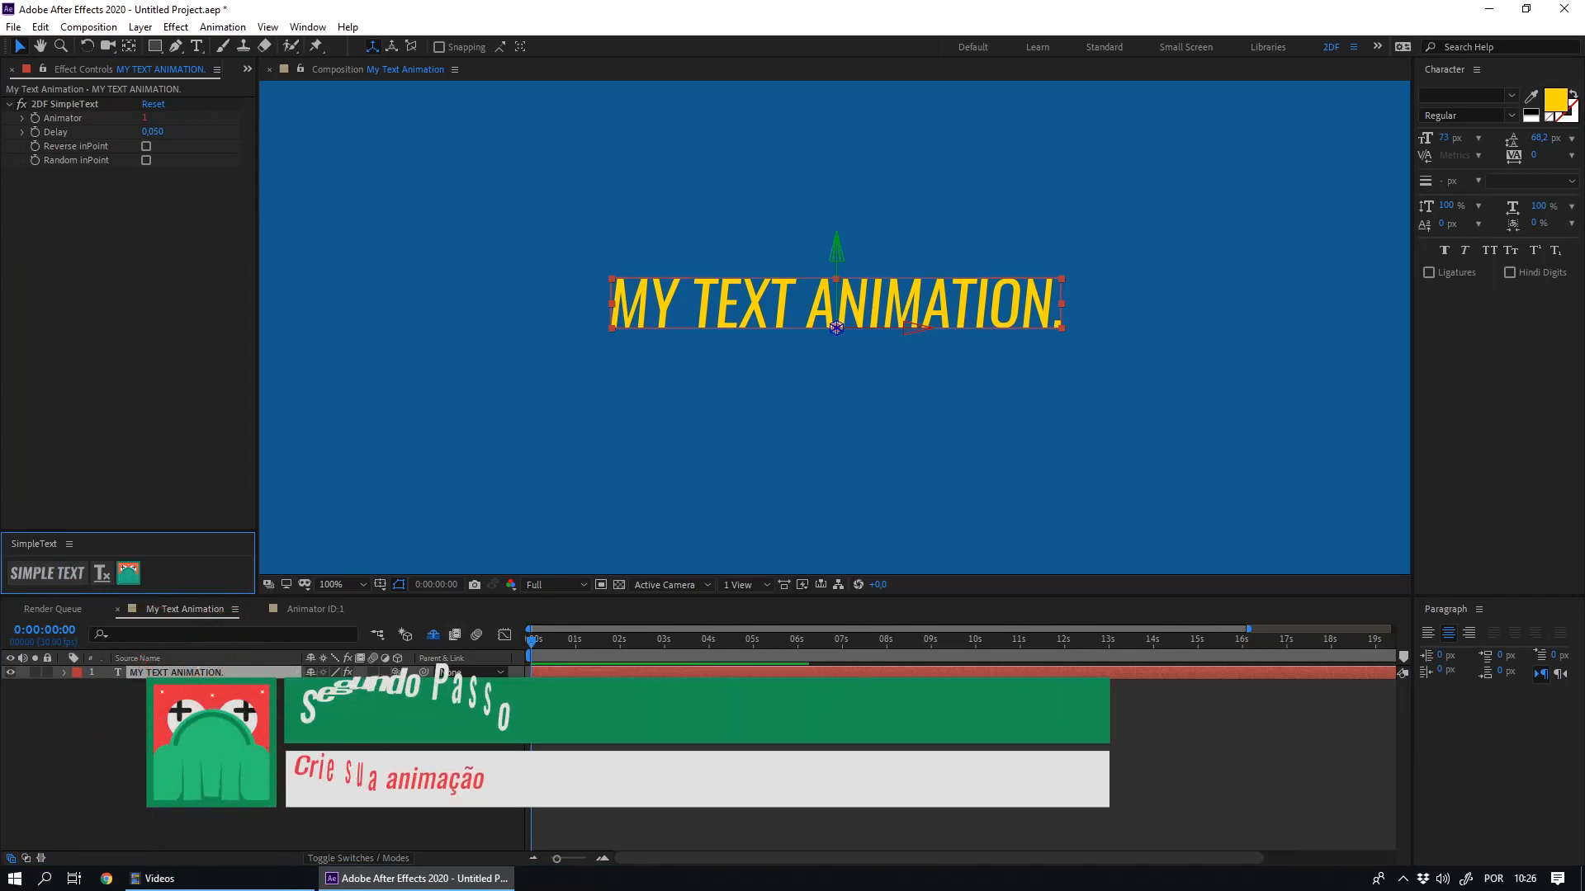
# - Open the Animator ID:1 composition and reveal the keyframed properties of its Animator layer
pyautogui.click(305, 610)
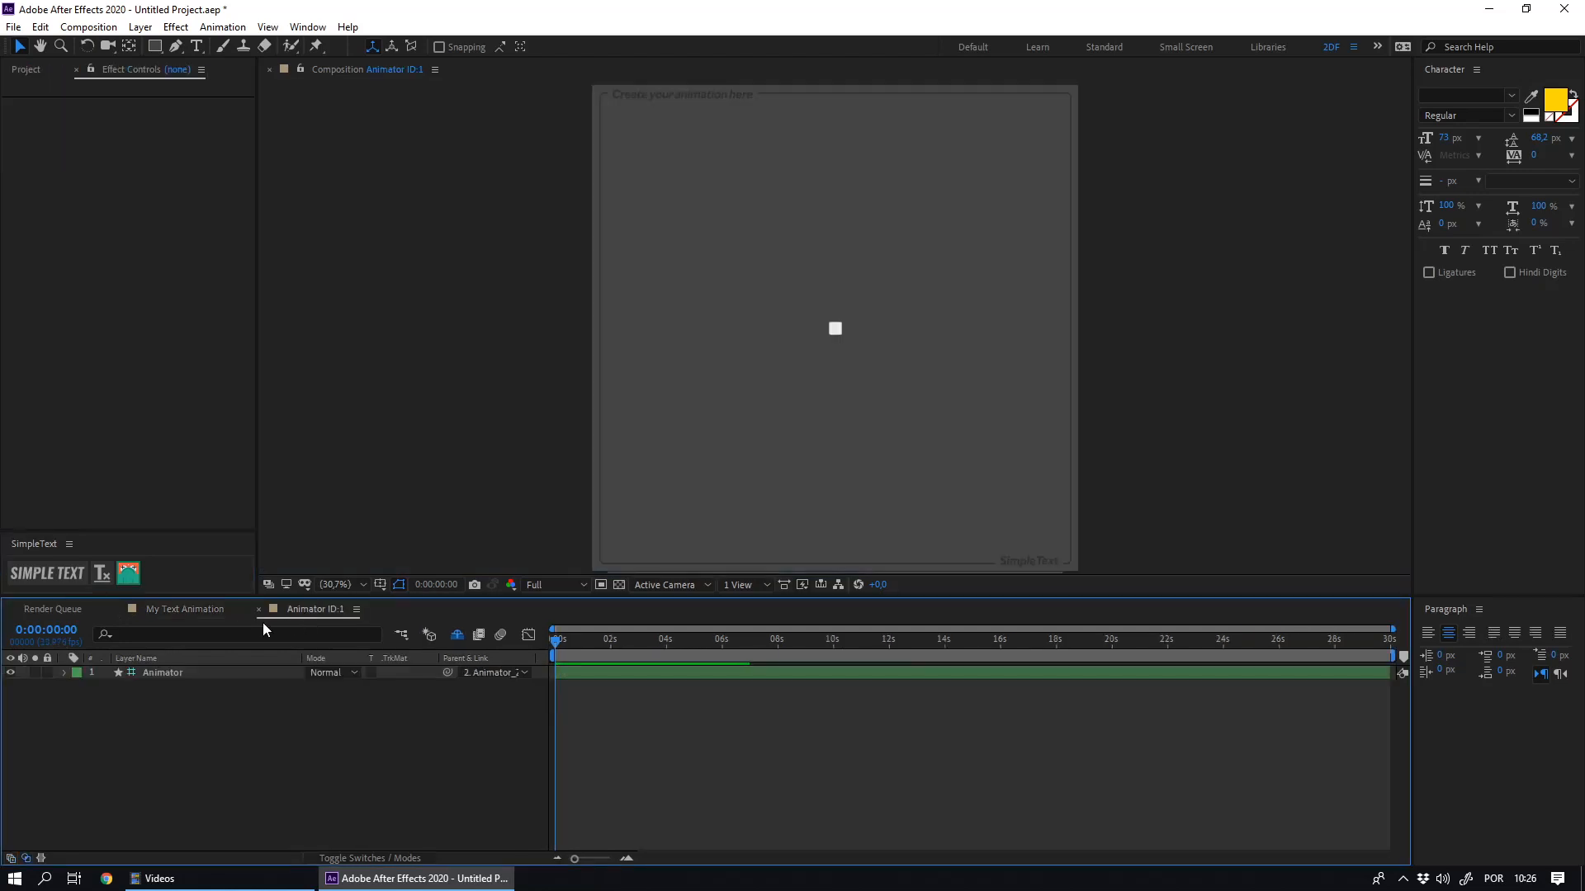
pyautogui.click(171, 671)
pyautogui.press('u')
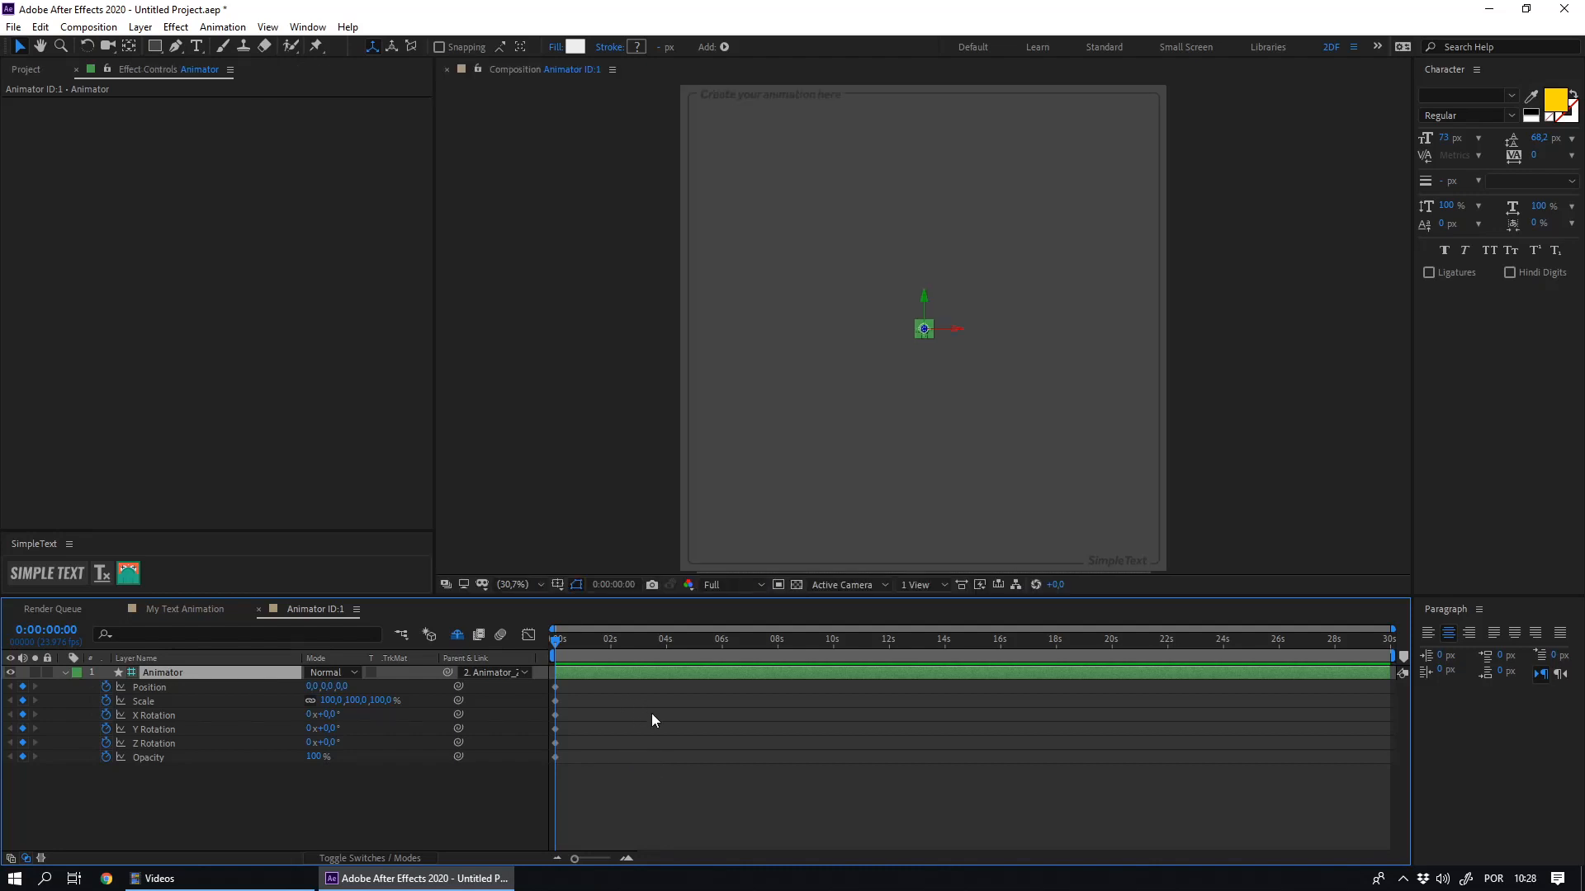
# - Lock the My Text Animation viewer and open a second composition viewer beside it showing Animator ID:1
pyautogui.click(193, 611)
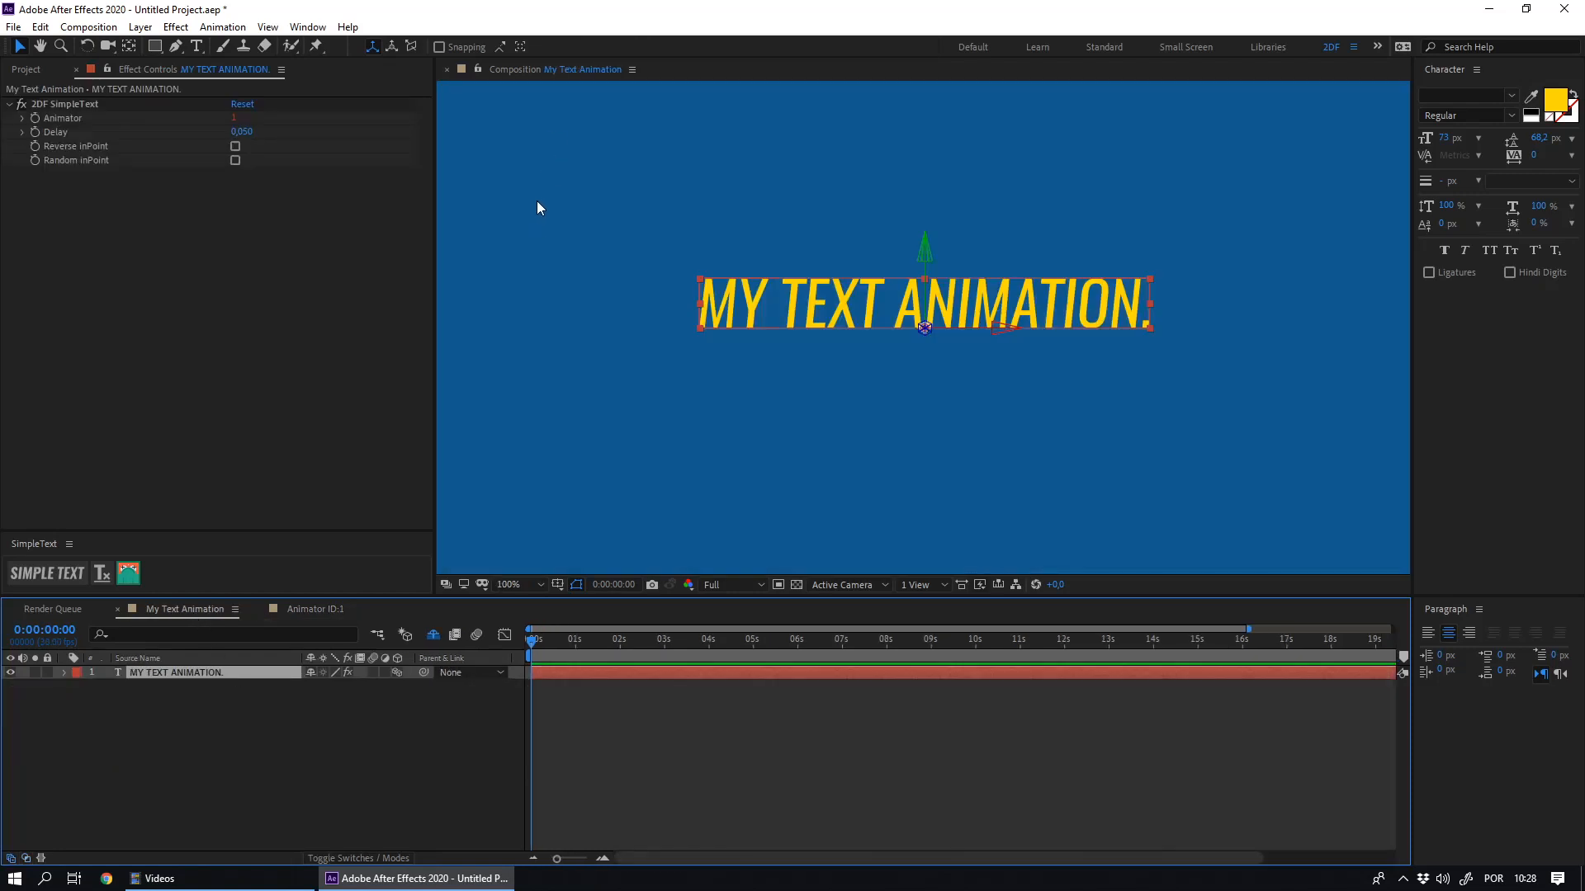
pyautogui.click(477, 71)
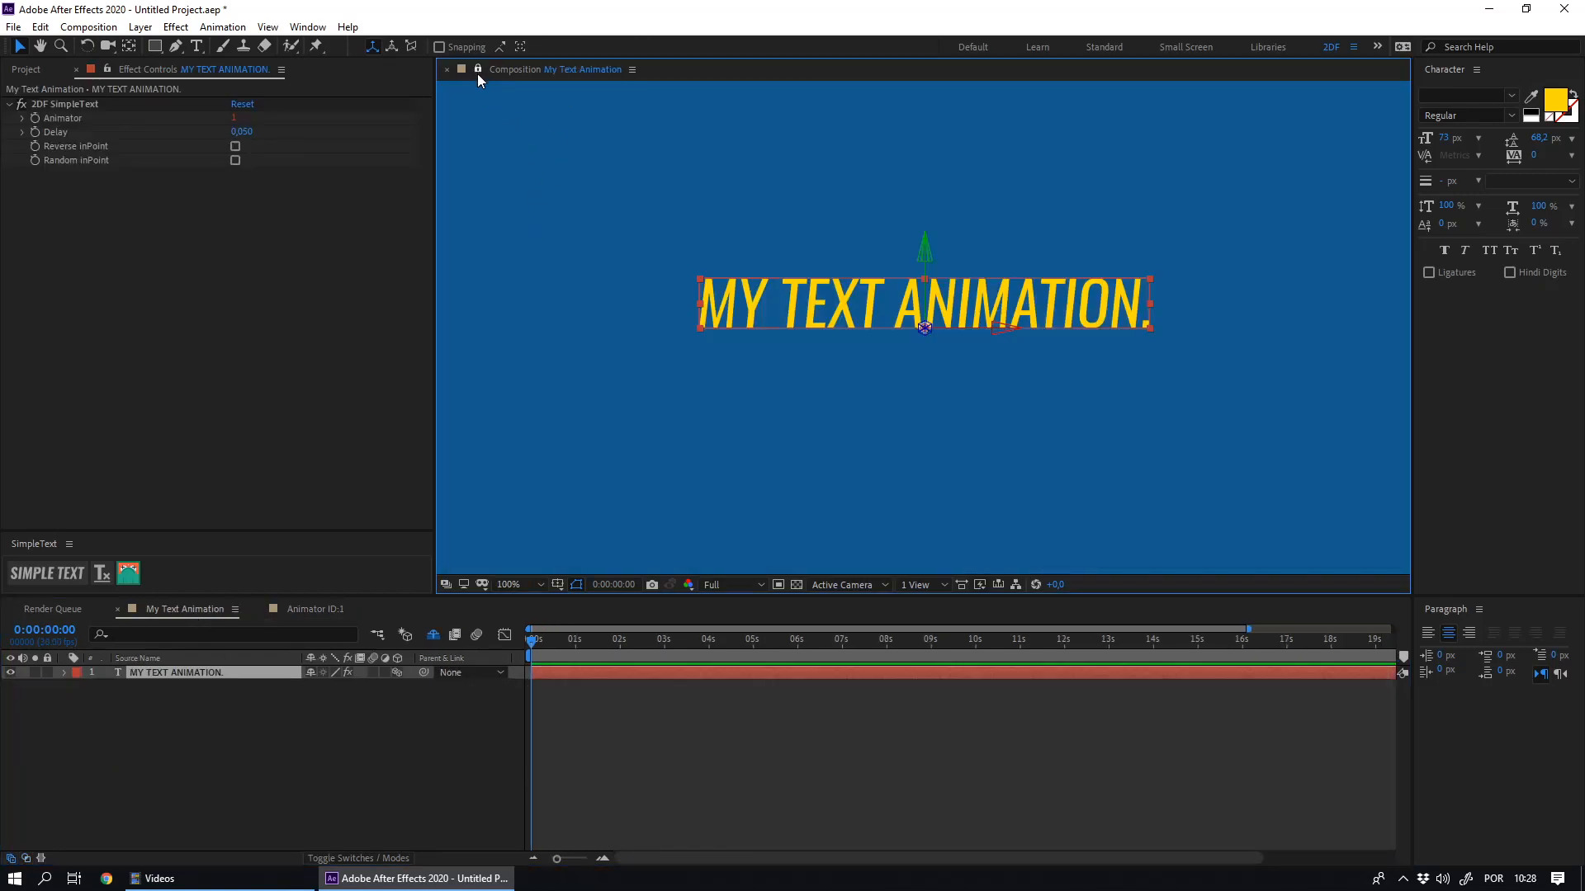
pyautogui.rightClick(574, 71)
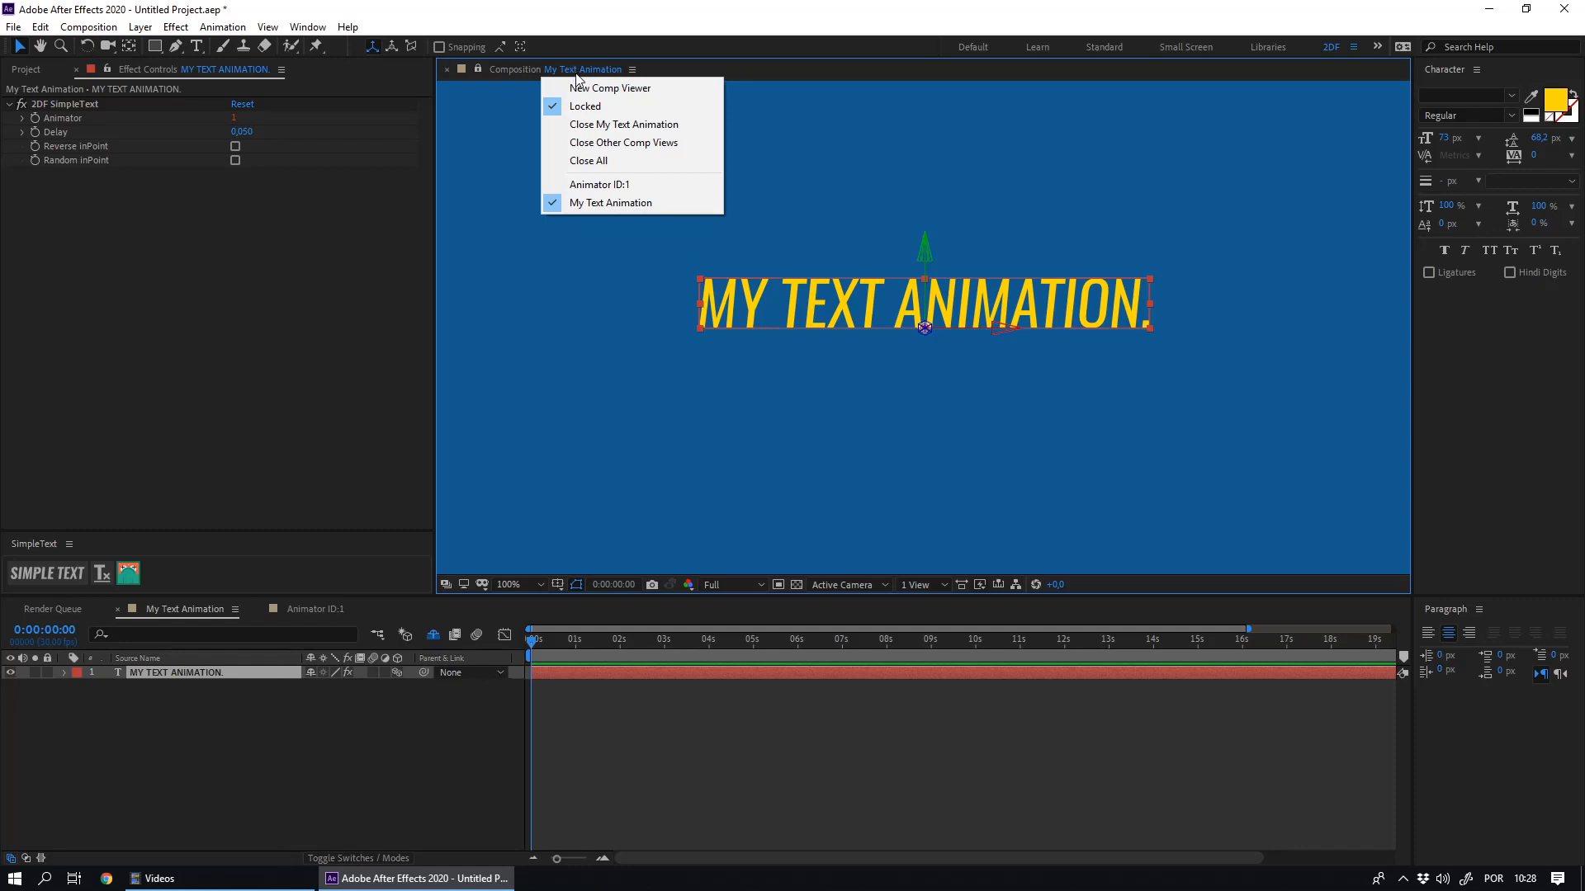
pyautogui.click(591, 89)
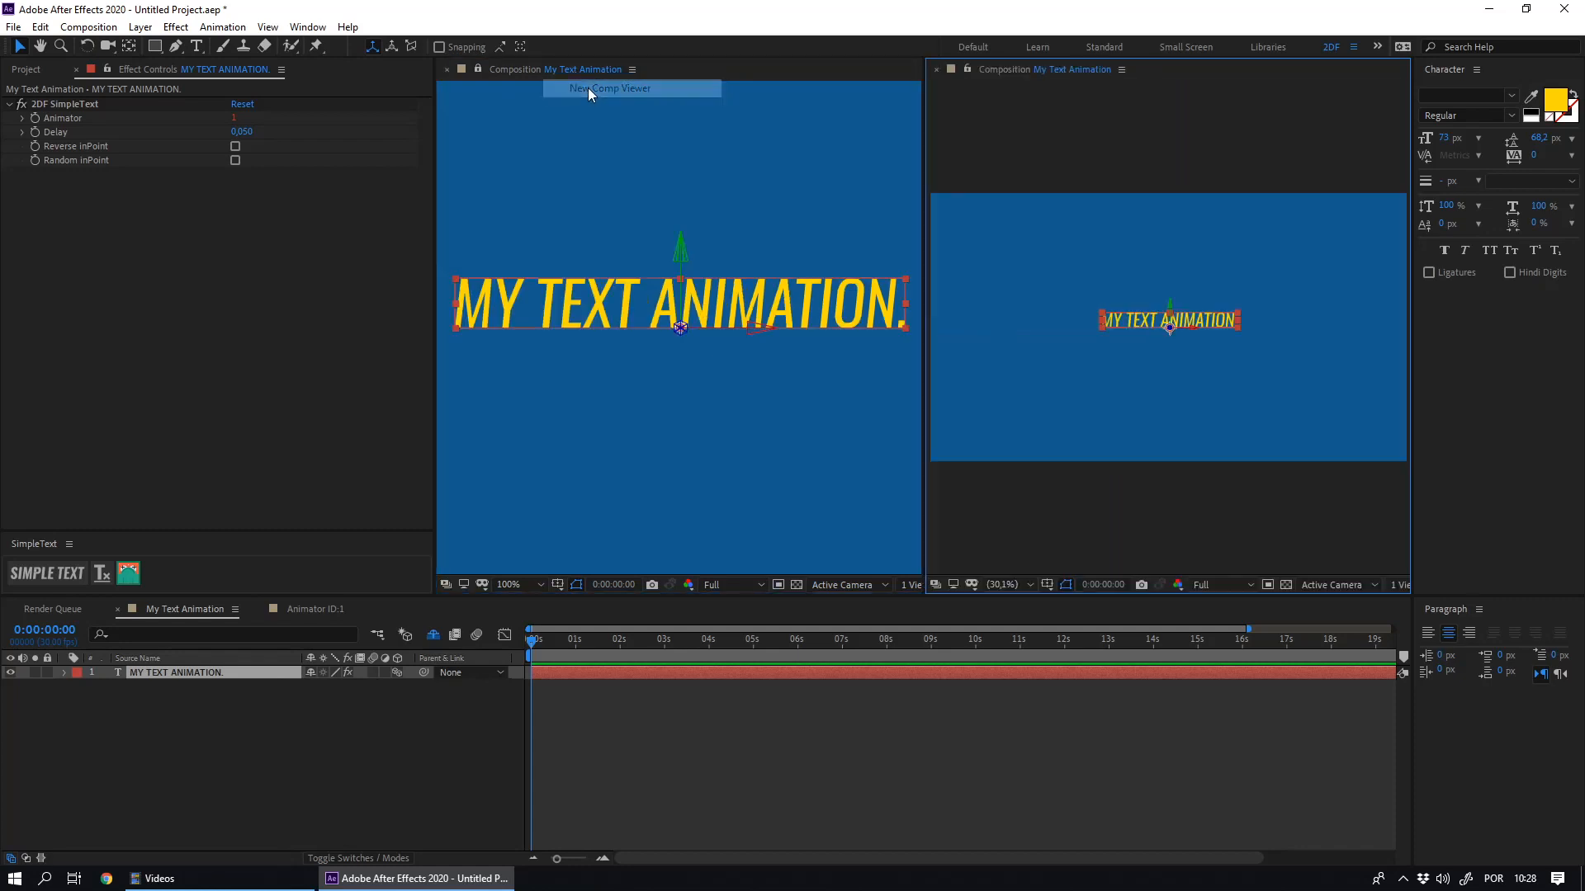
pyautogui.click(305, 611)
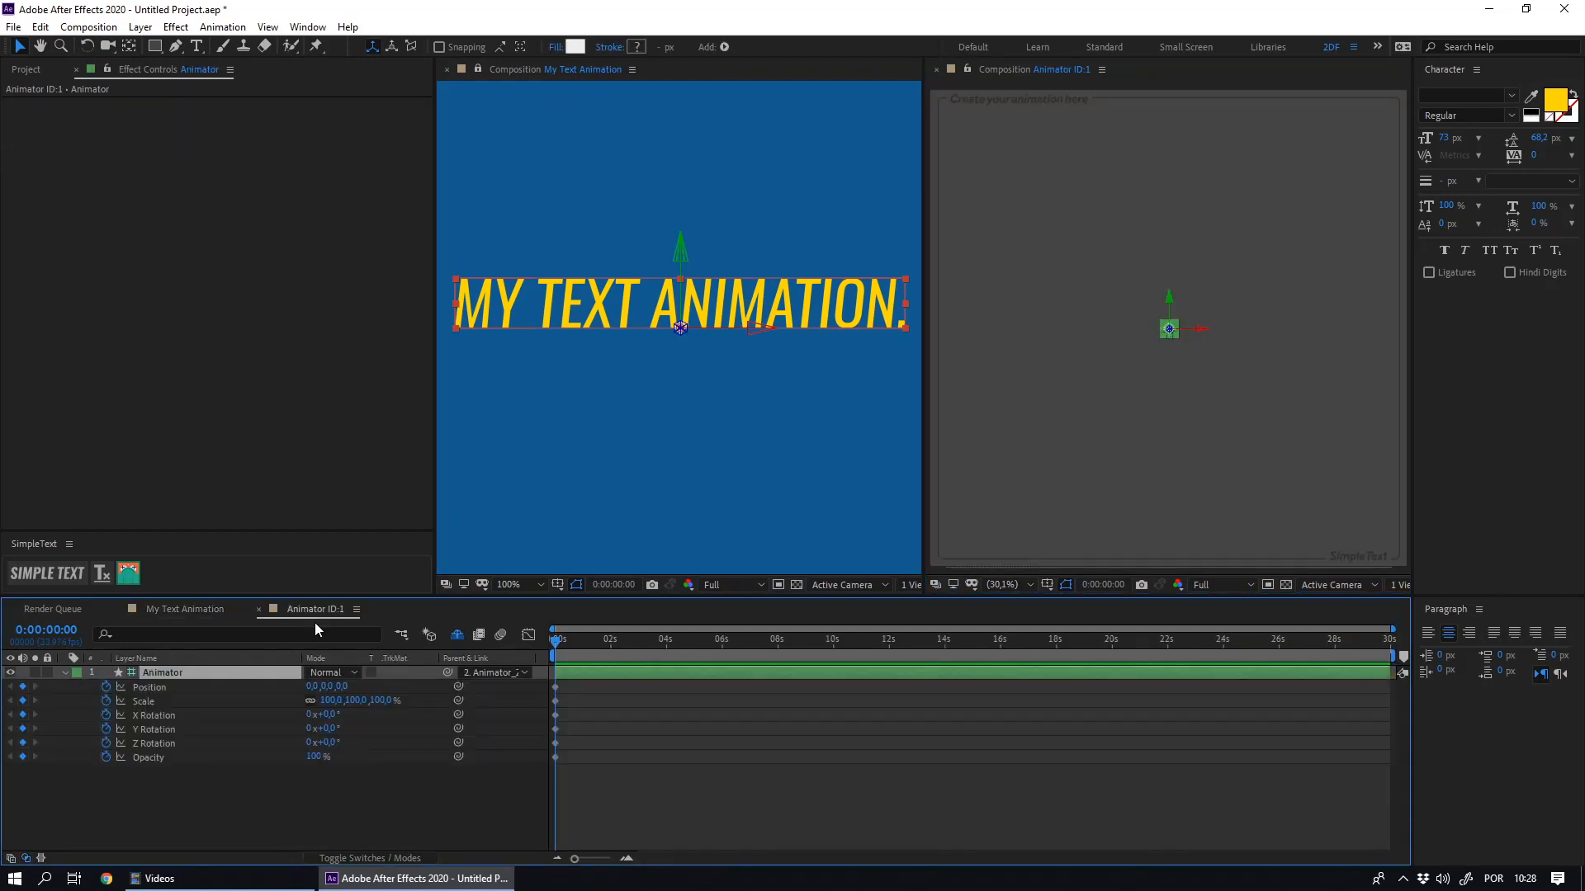
# - Add a Position keyframe at 0:00:00:20 and move the Animator shape to about 790.6, 551.4 at the first frame
pyautogui.click(536, 789)
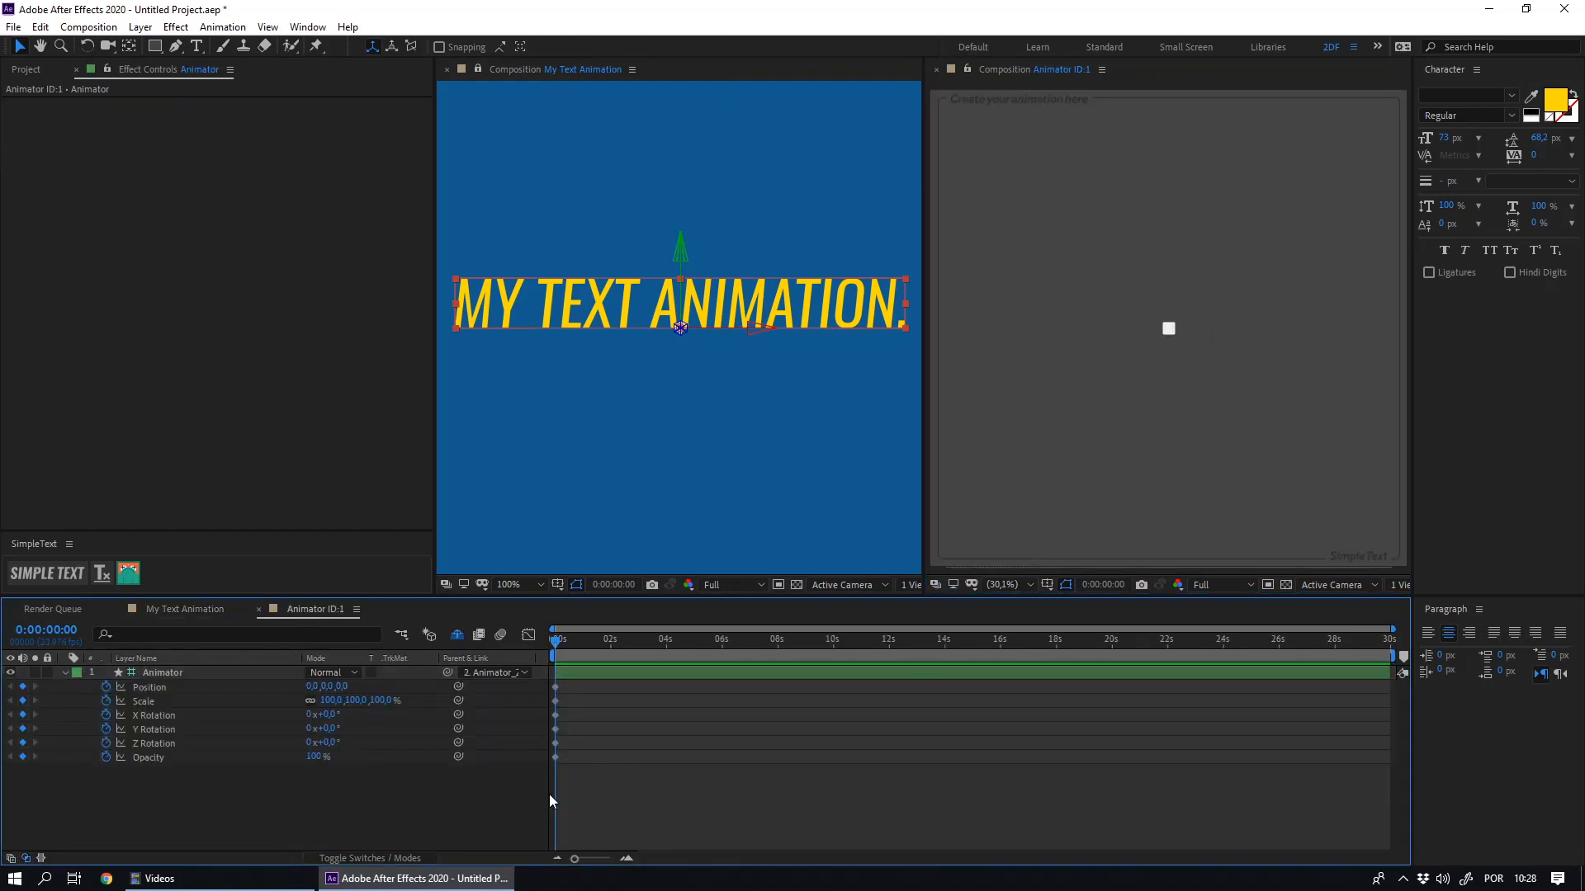
pyautogui.press('space')
pyautogui.click(22, 686)
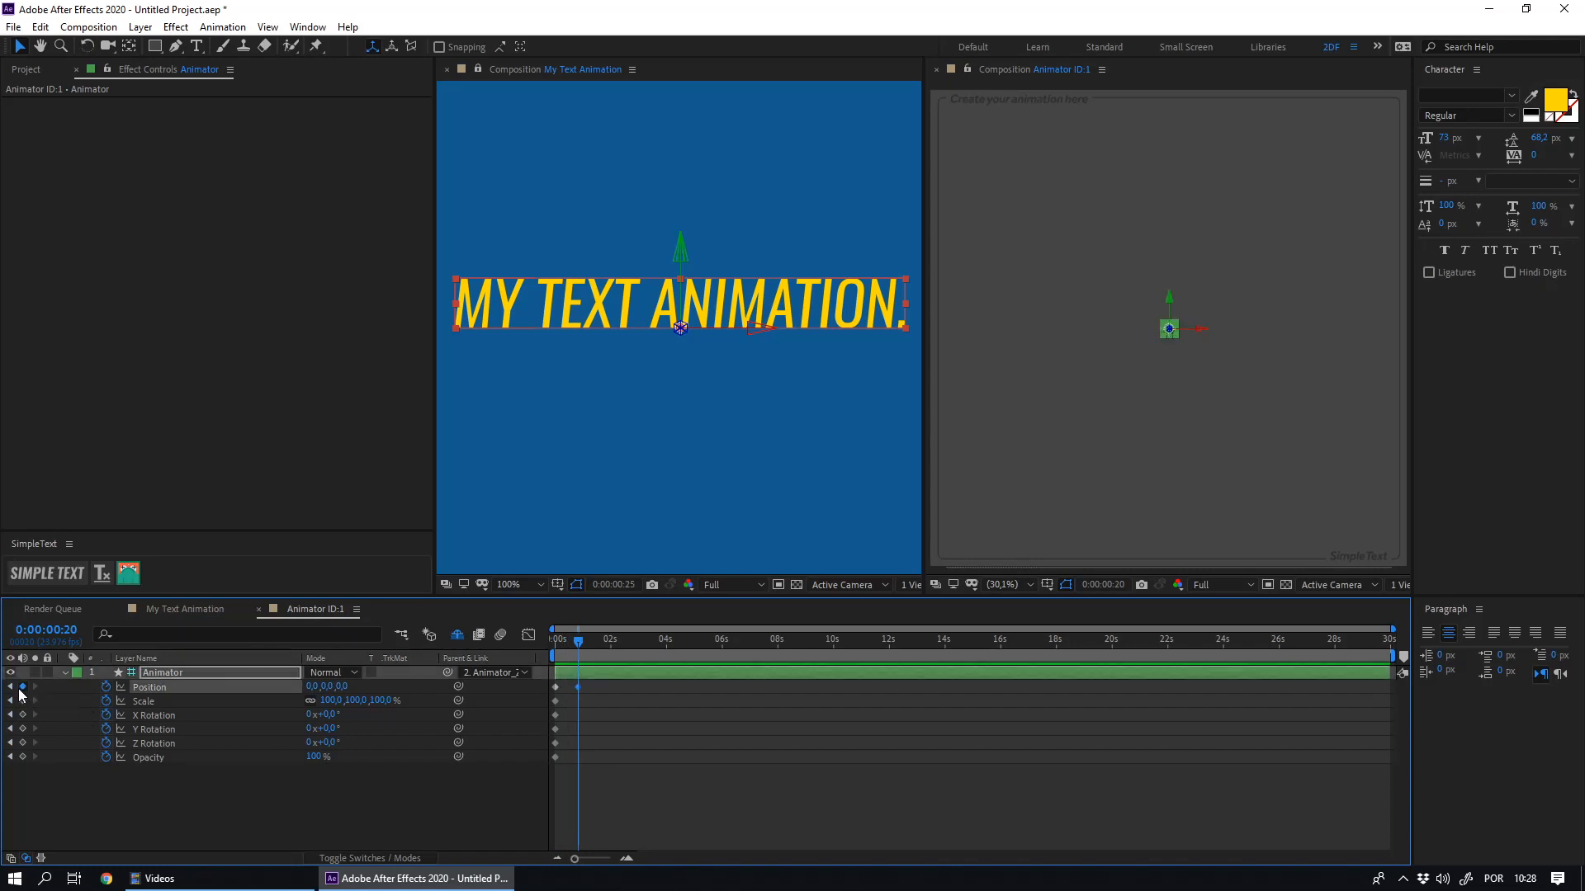
pyautogui.press('Home')
pyautogui.moveTo(1169, 330); pyautogui.dragTo(1364, 462)
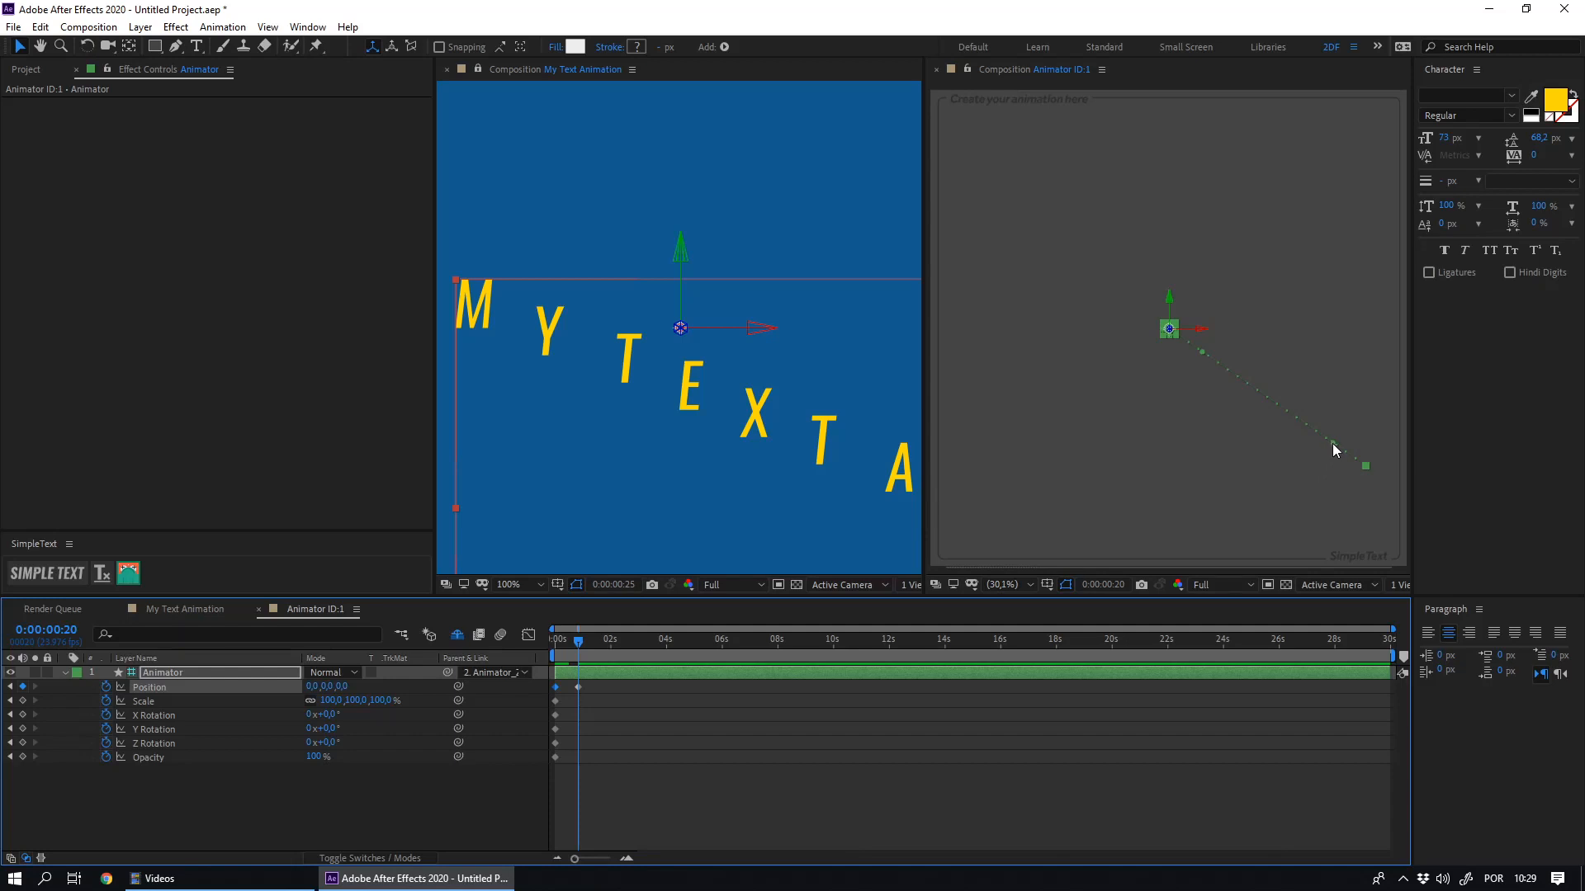
# - Bend the Animator's straight motion path into a smooth arc by adjusting the direction handles of both Position keyframes
pyautogui.moveTo(1366, 465); pyautogui.dragTo(1367, 320)
pyautogui.moveTo(1201, 351); pyautogui.dragTo(1275, 330)
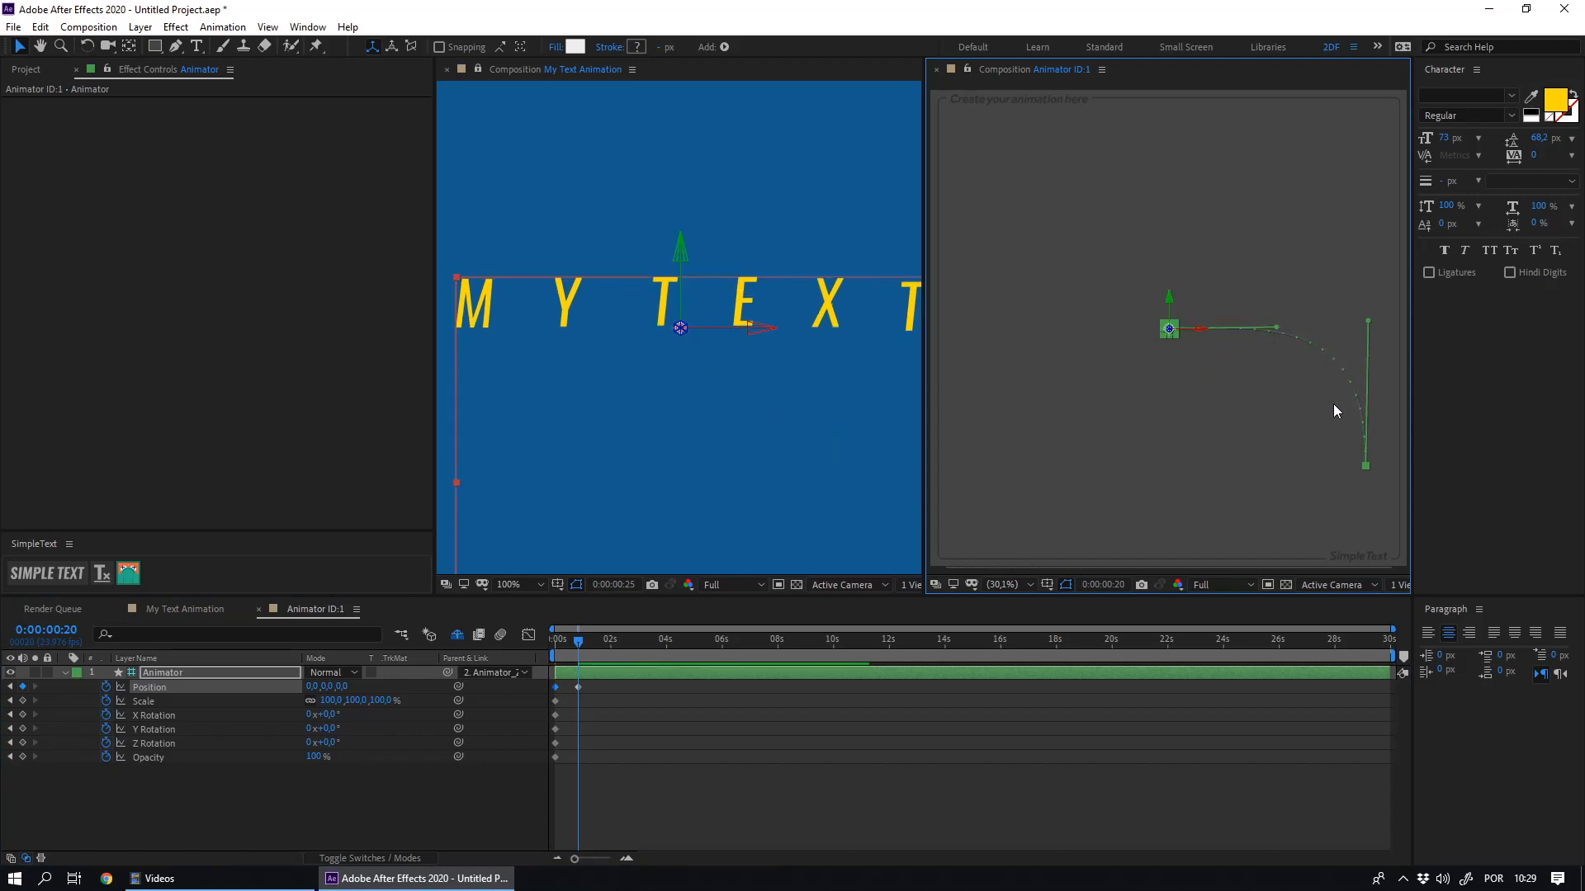
pyautogui.moveTo(1367, 326); pyautogui.dragTo(1360, 360)
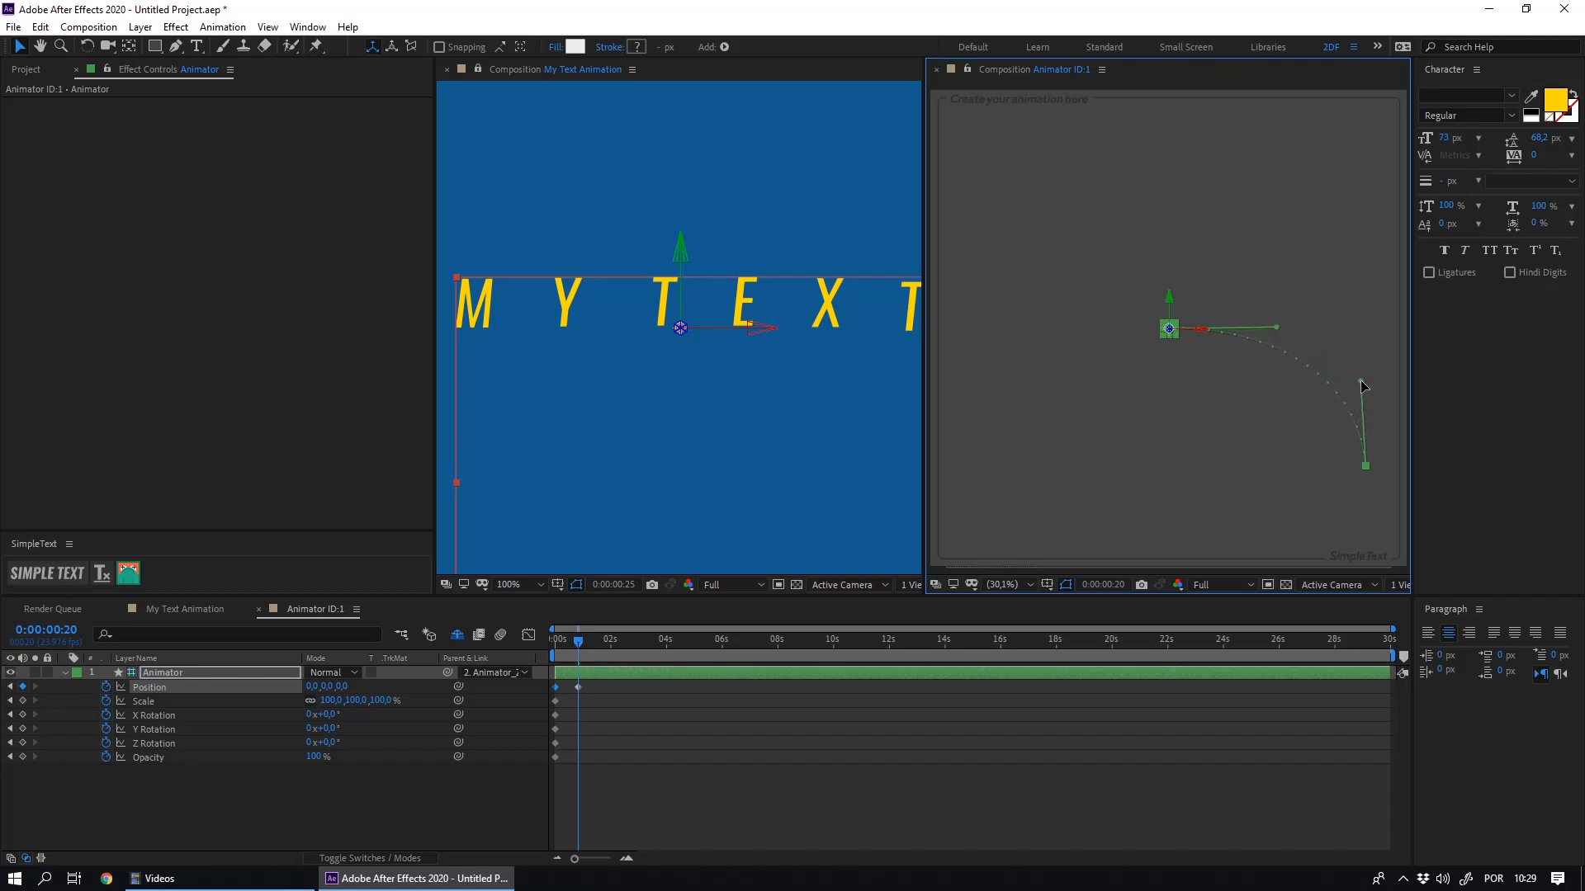
pyautogui.moveTo(1277, 328); pyautogui.dragTo(1290, 327)
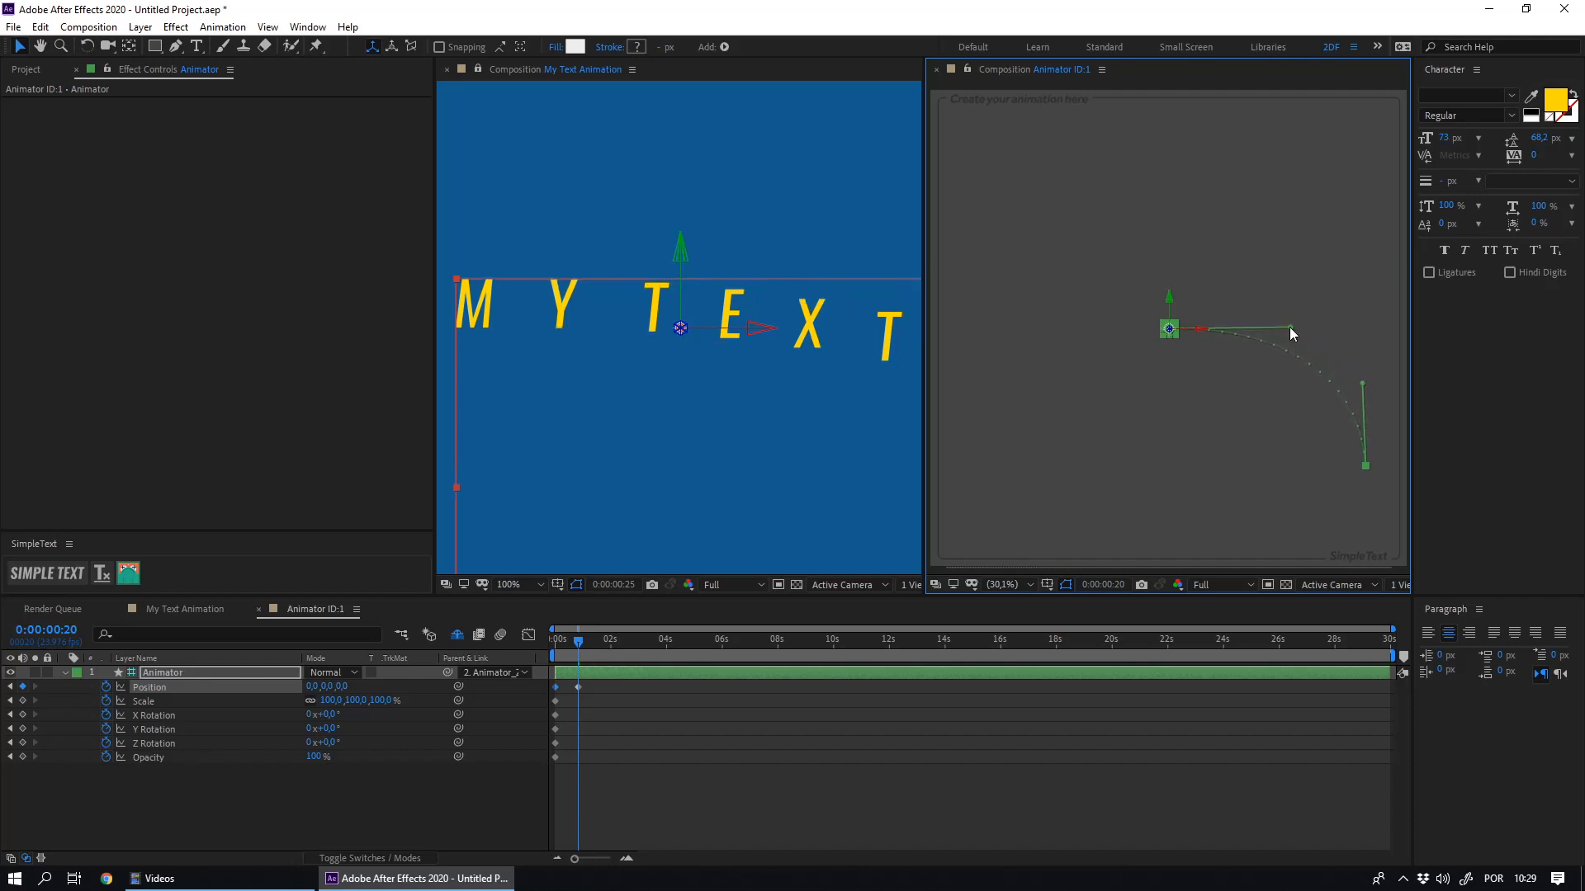
# - Ease the Position animation in the speed graph so it starts fast and slows into the last keyframe
pyautogui.click(578, 687)
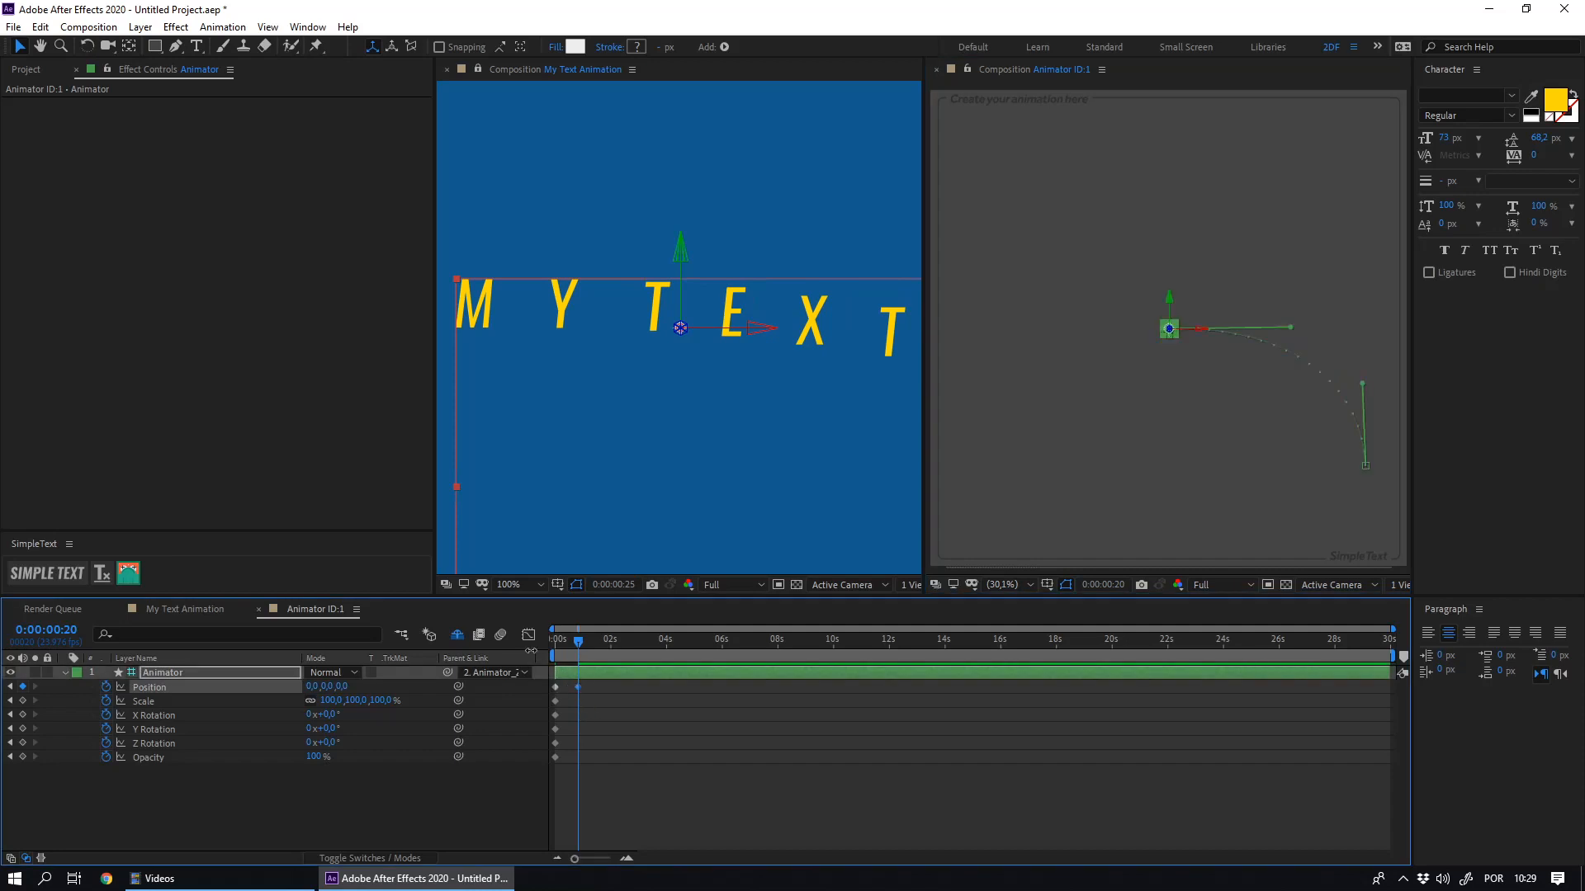
pyautogui.click(528, 636)
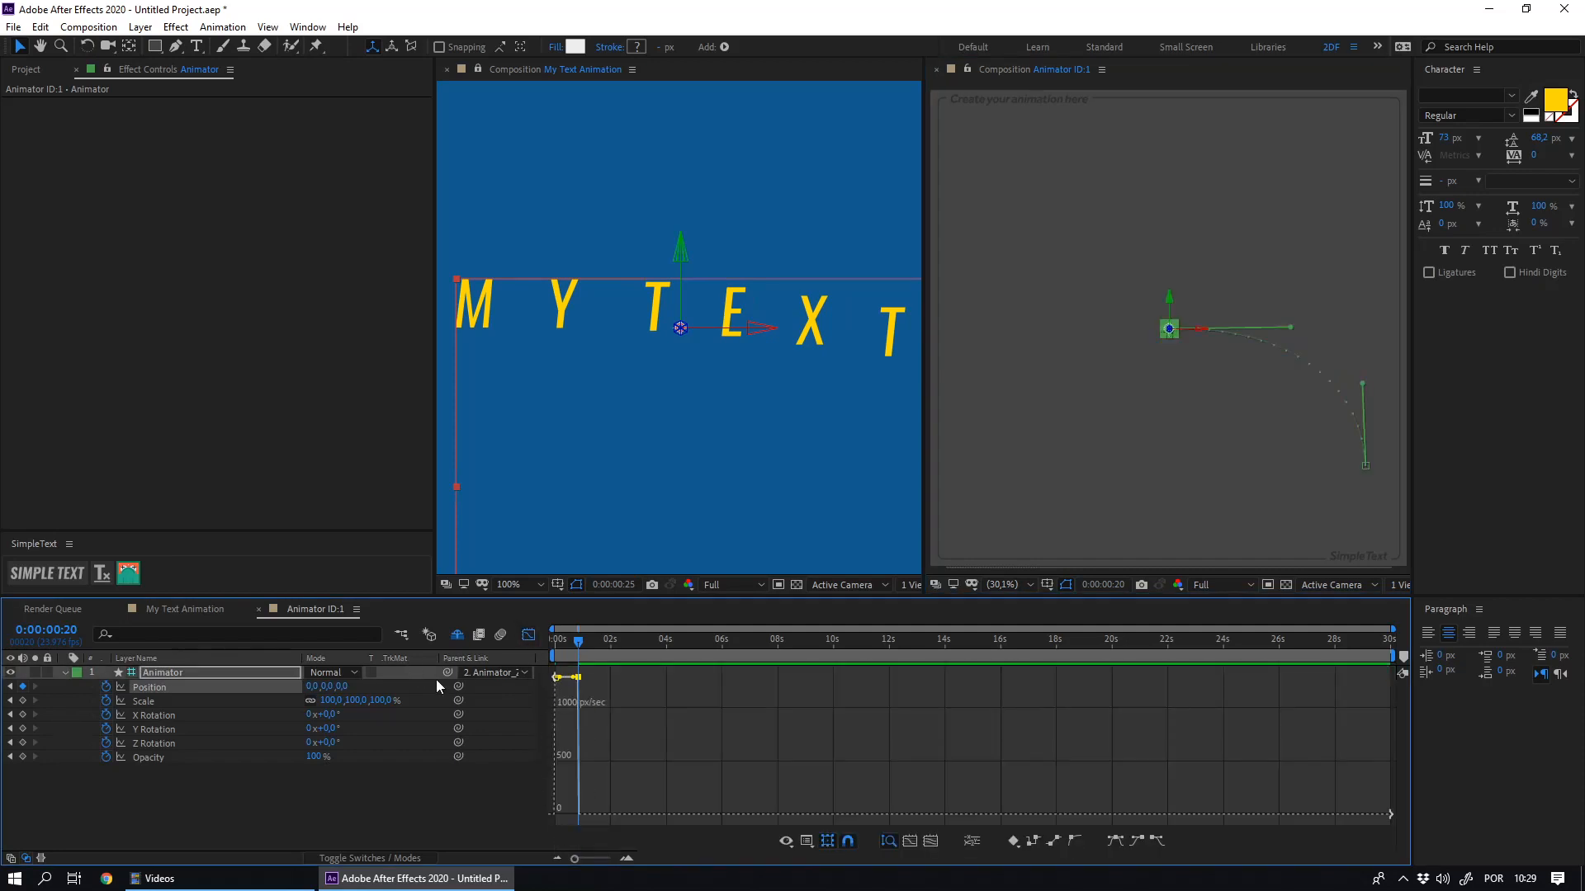
pyautogui.moveTo(575, 678); pyautogui.dragTo(549, 847)
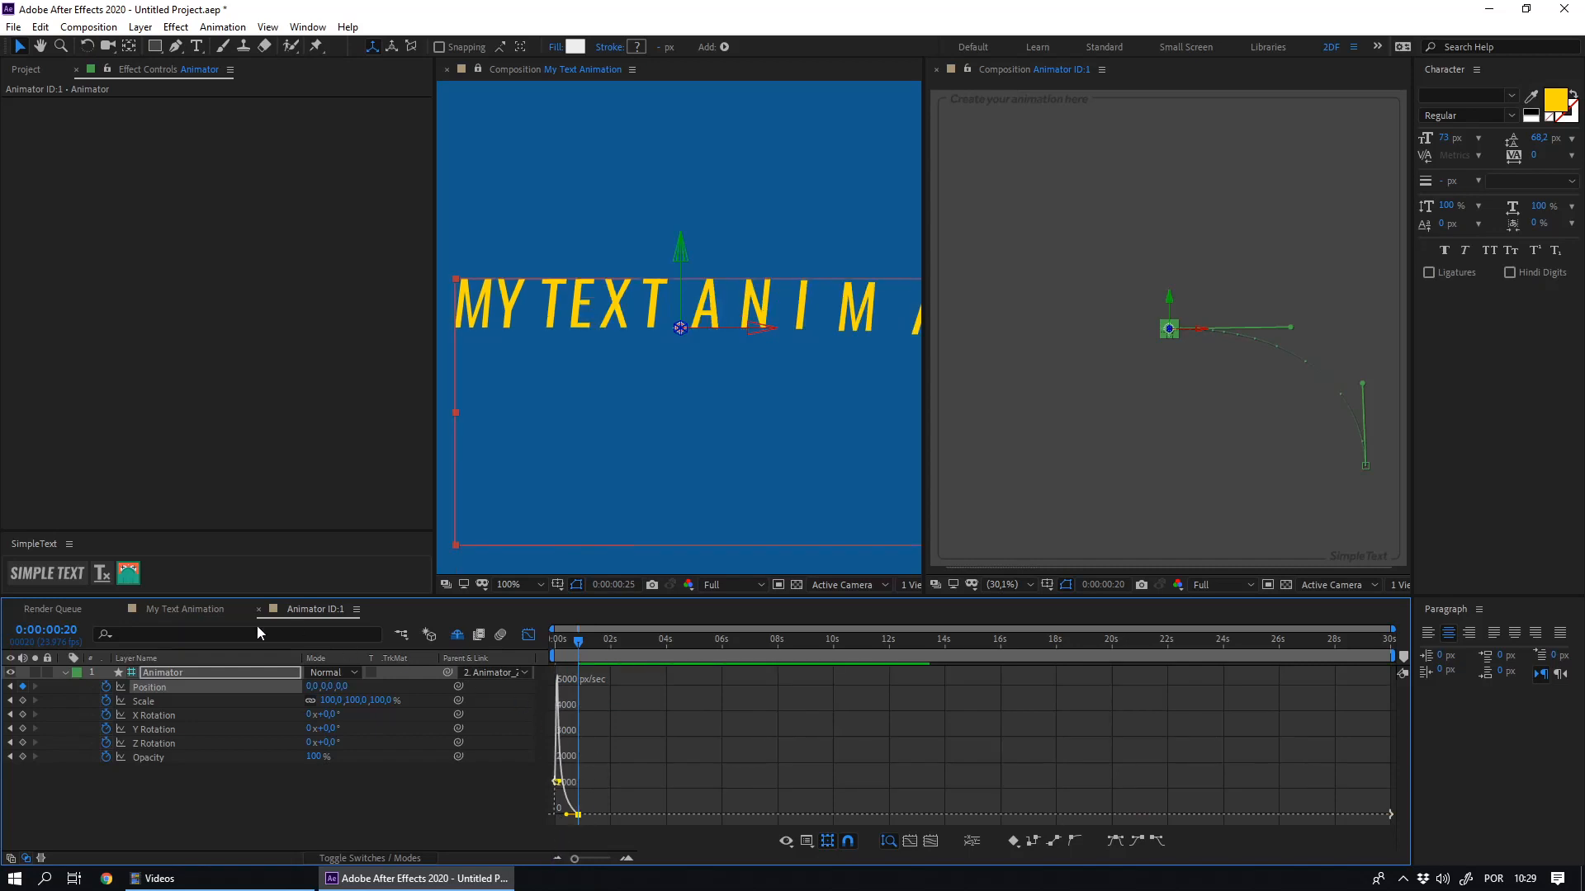
# - Play back the My Text Animation composition to check the eased position movement on the letters
pyautogui.click(205, 611)
pyautogui.press('space')
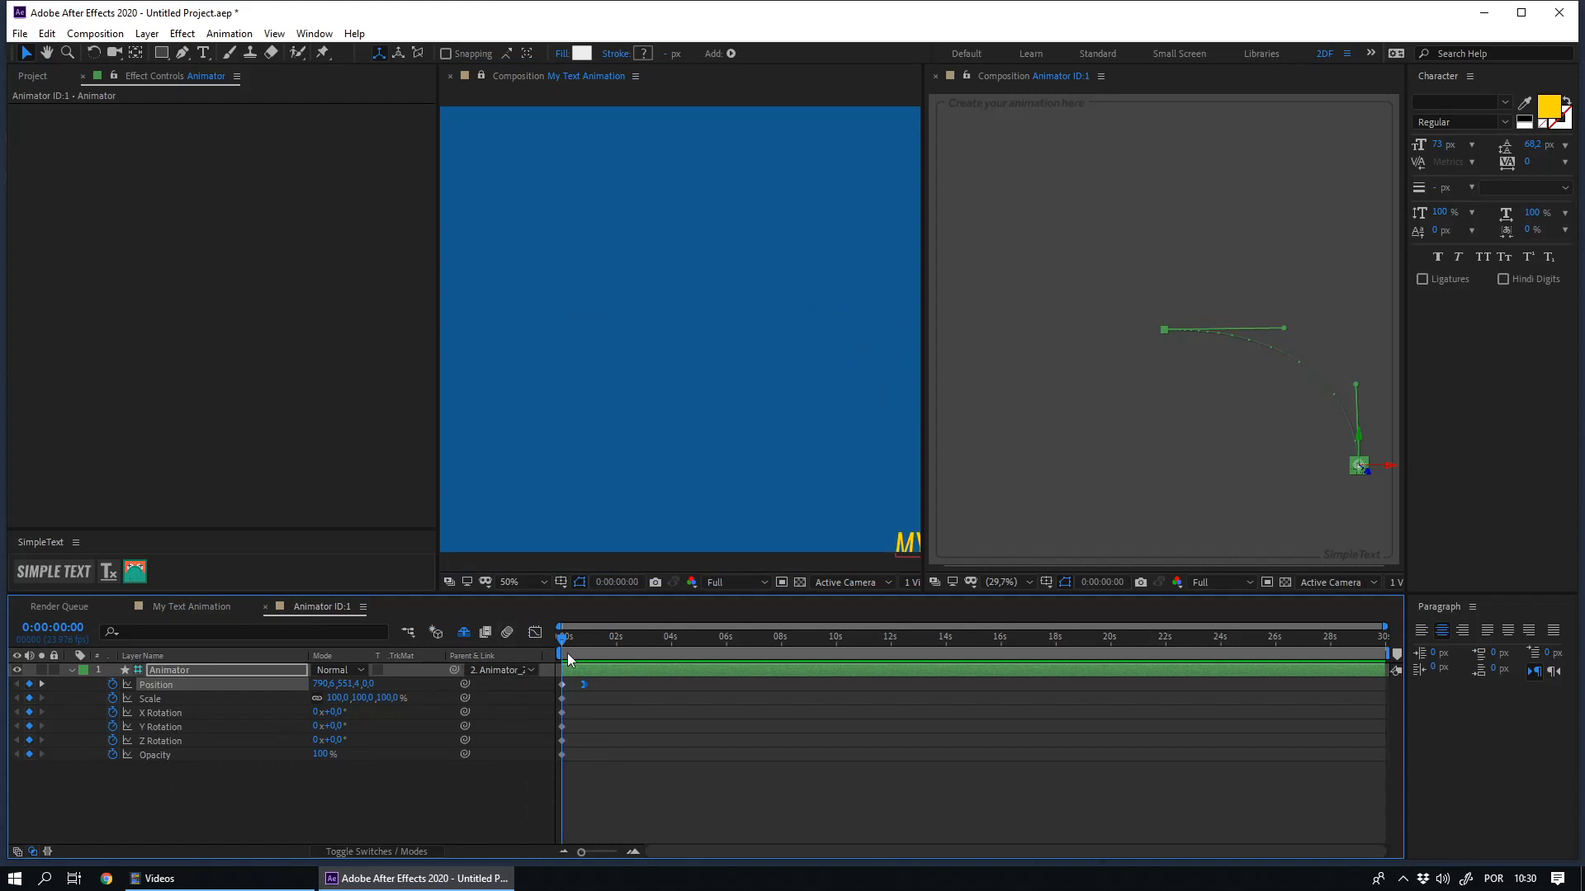
pyautogui.moveTo(568, 658); pyautogui.dragTo(584, 657)
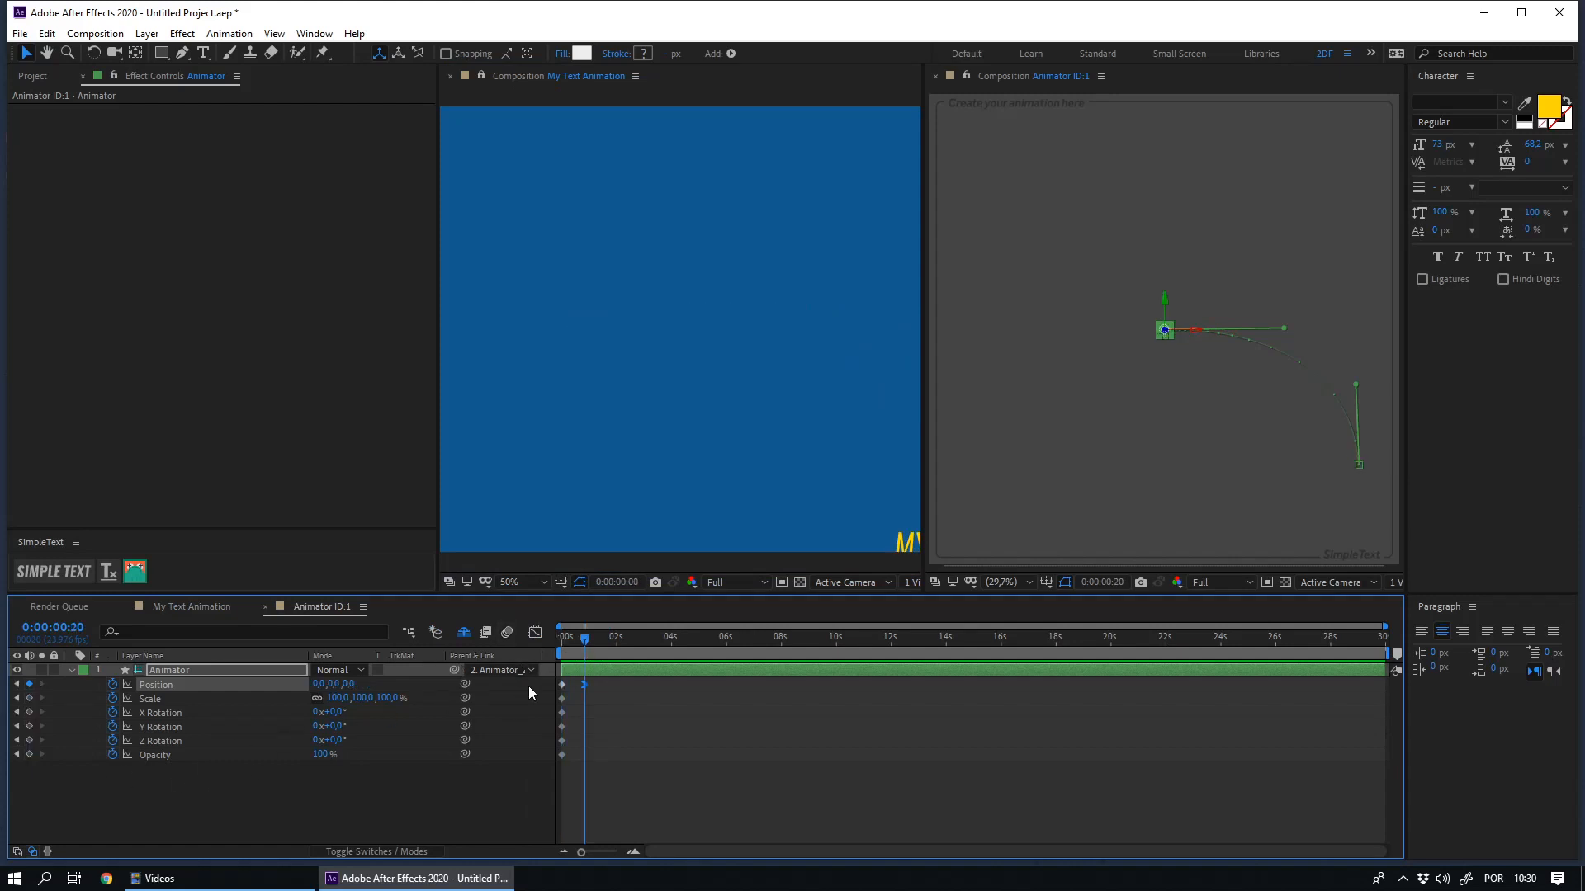
# - Add a Z Rotation keyframe at 0:00:00:20 and set the Animator's Z Rotation to 90° at the first frame
pyautogui.click(30, 741)
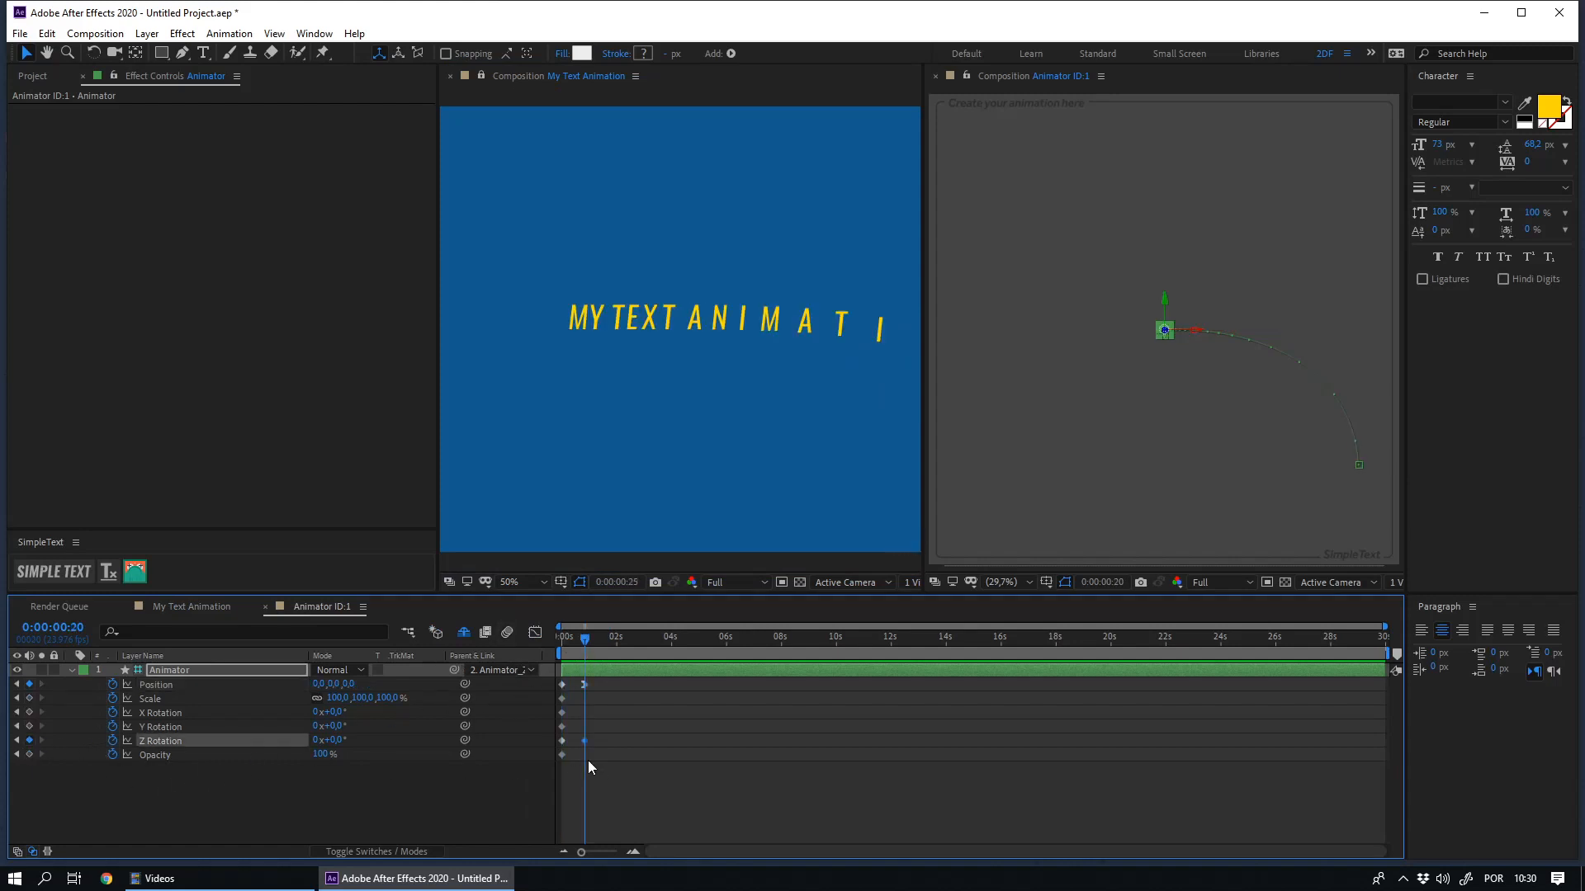
pyautogui.press('Home')
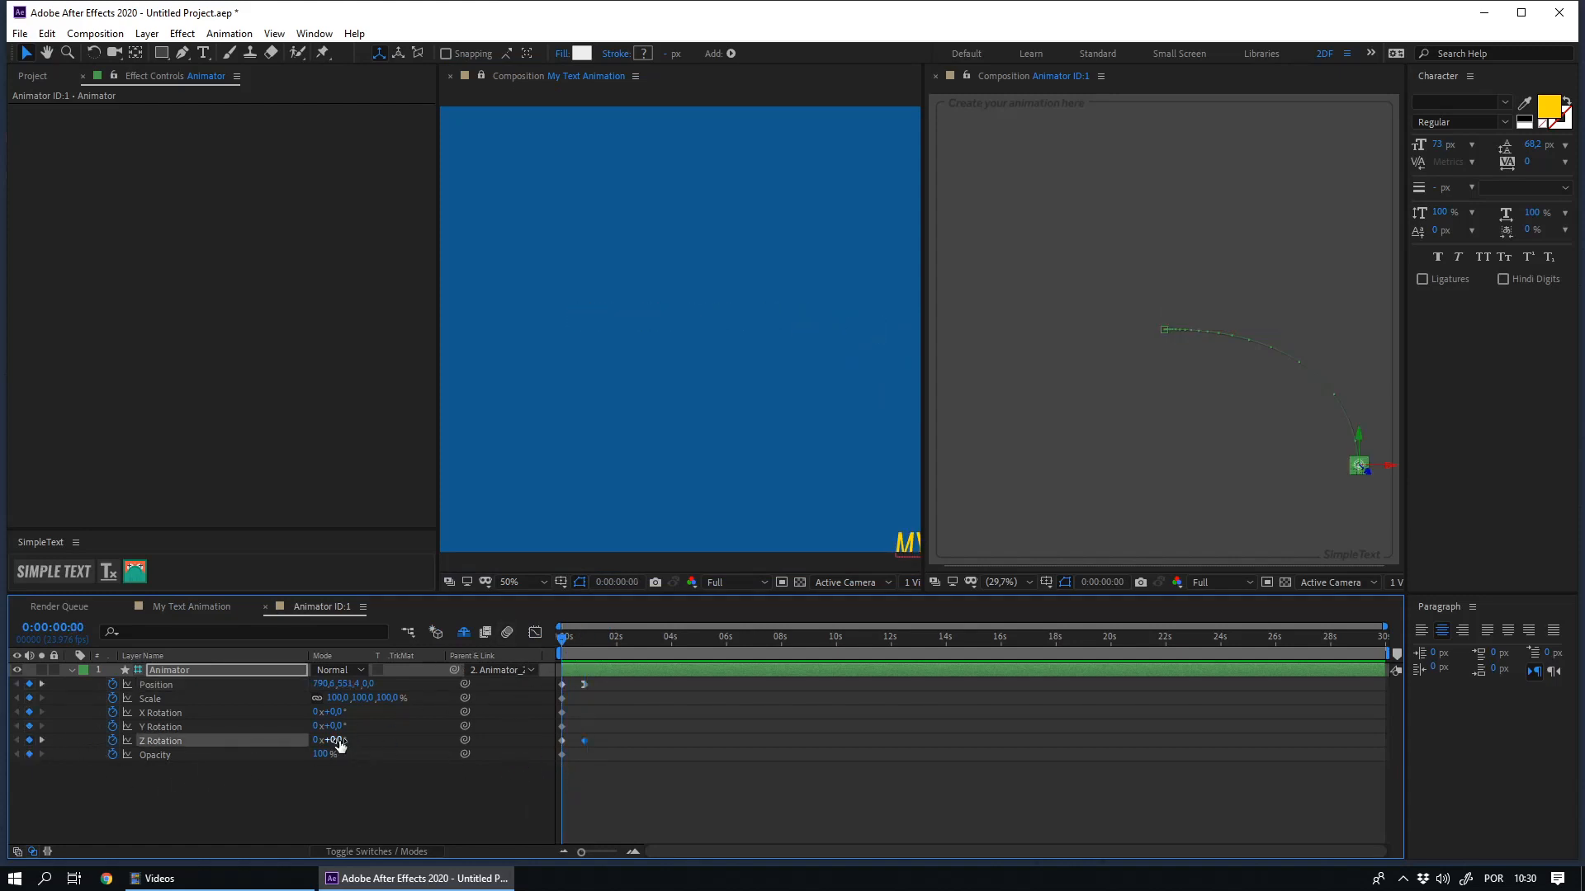
pyautogui.moveTo(339, 744); pyautogui.dragTo(378, 747)
pyautogui.click(335, 743)
pyautogui.write('90')
pyautogui.press('Return')
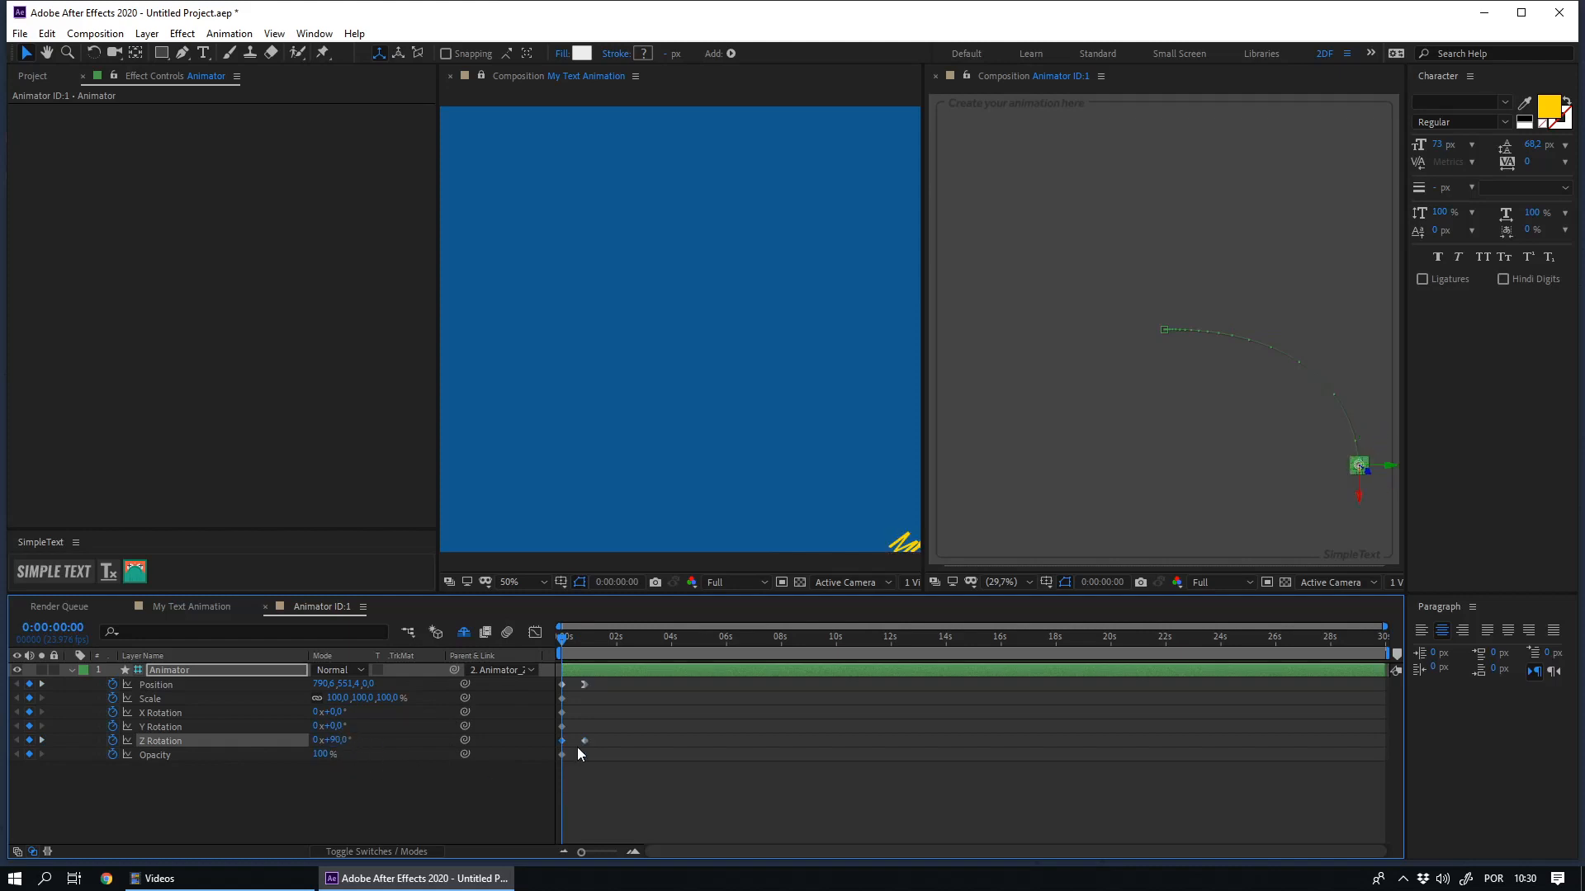
# - Ease the final Position and Z Rotation keyframes in the graph editor with a long incoming influence
pyautogui.moveTo(596, 784); pyautogui.dragTo(552, 648)
pyautogui.click(535, 632)
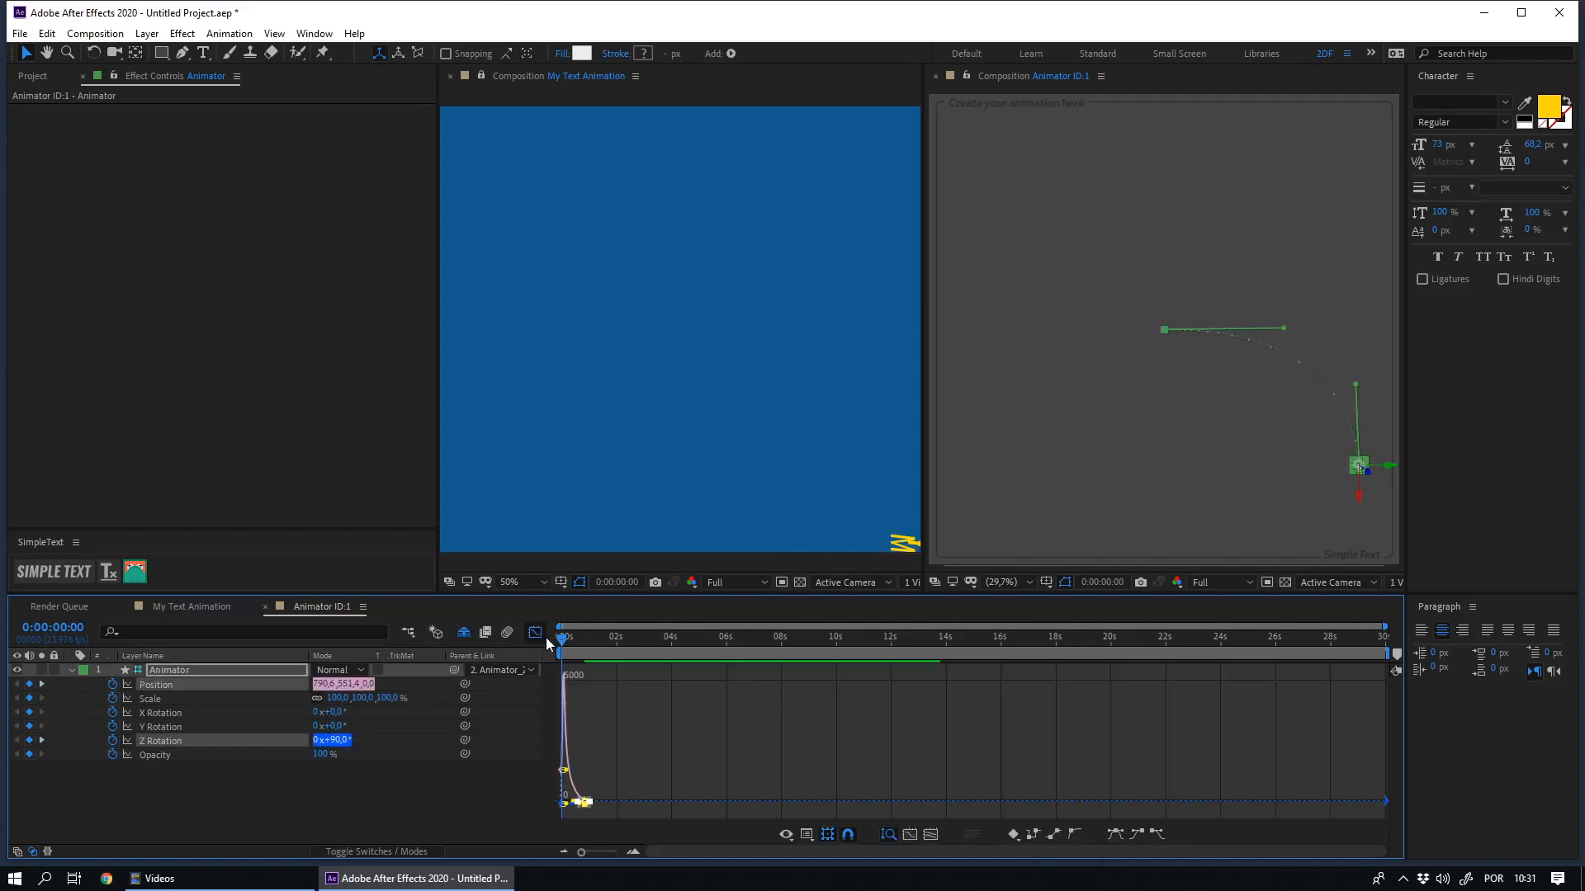
pyautogui.press('=')
pyautogui.press('=')
pyautogui.press('=')
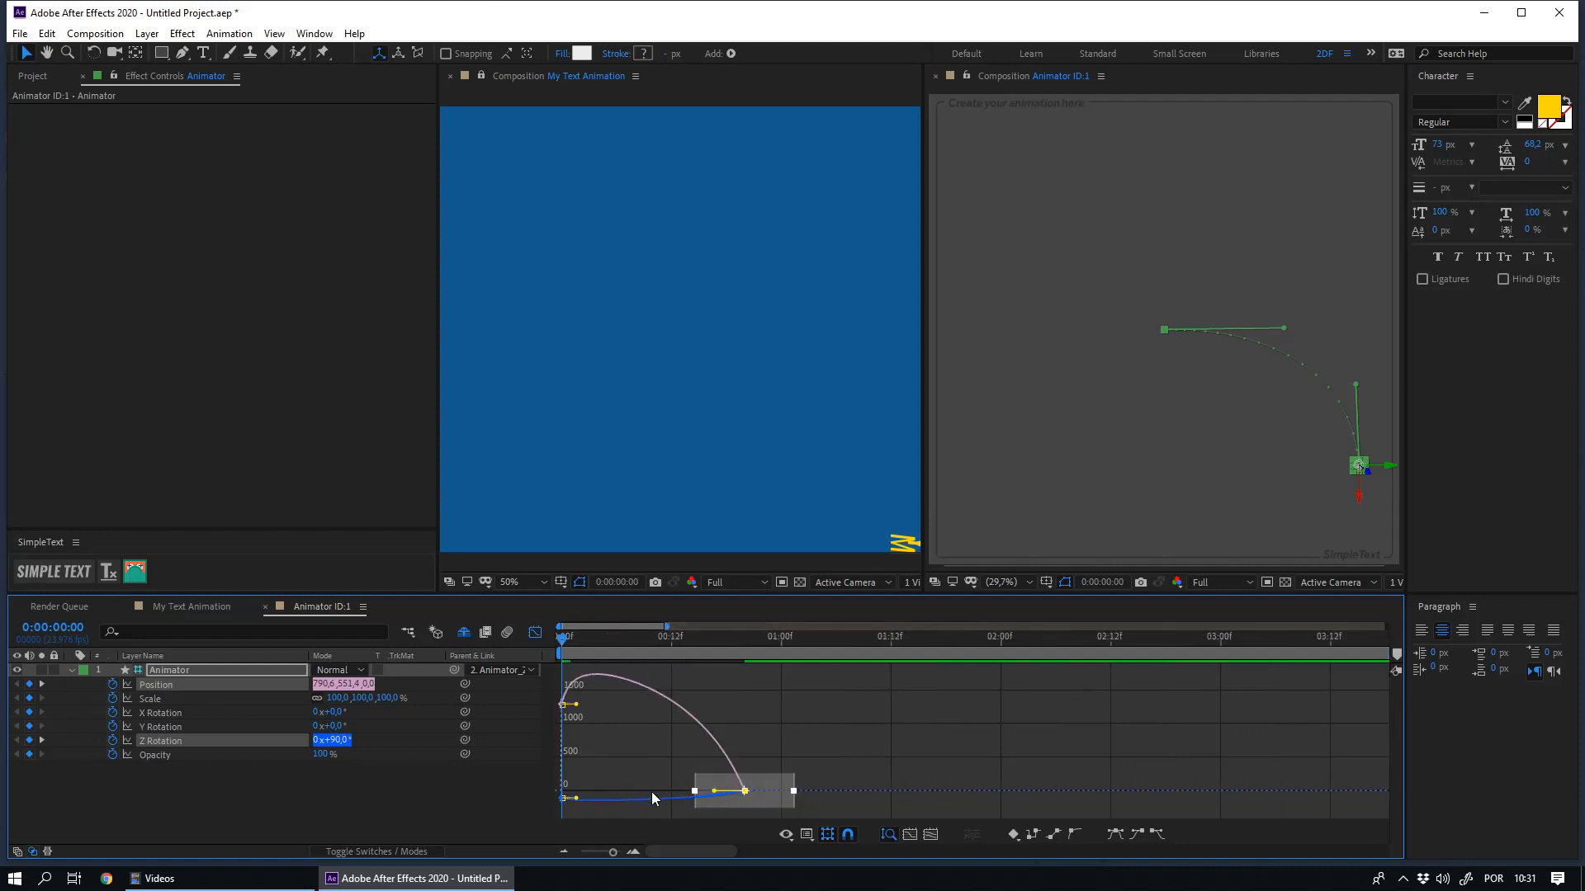
pyautogui.moveTo(772, 758); pyautogui.dragTo(652, 798)
# - Play back the Animator's combined position and rotation movement, and return from the graph editor to the keyframe view
pyautogui.press('space')
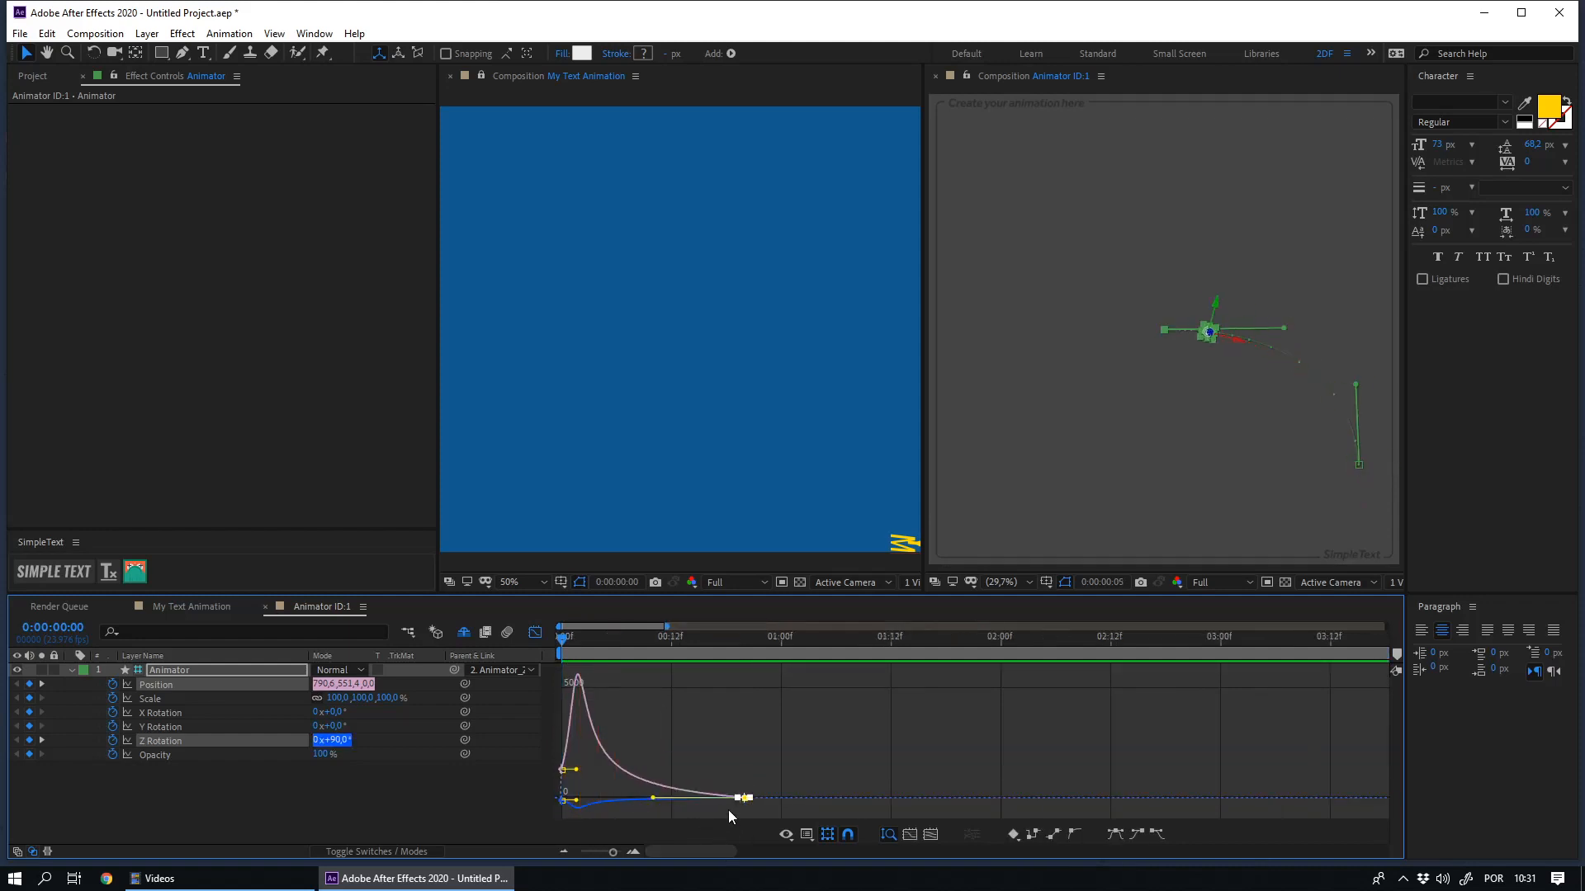
pyautogui.press('space')
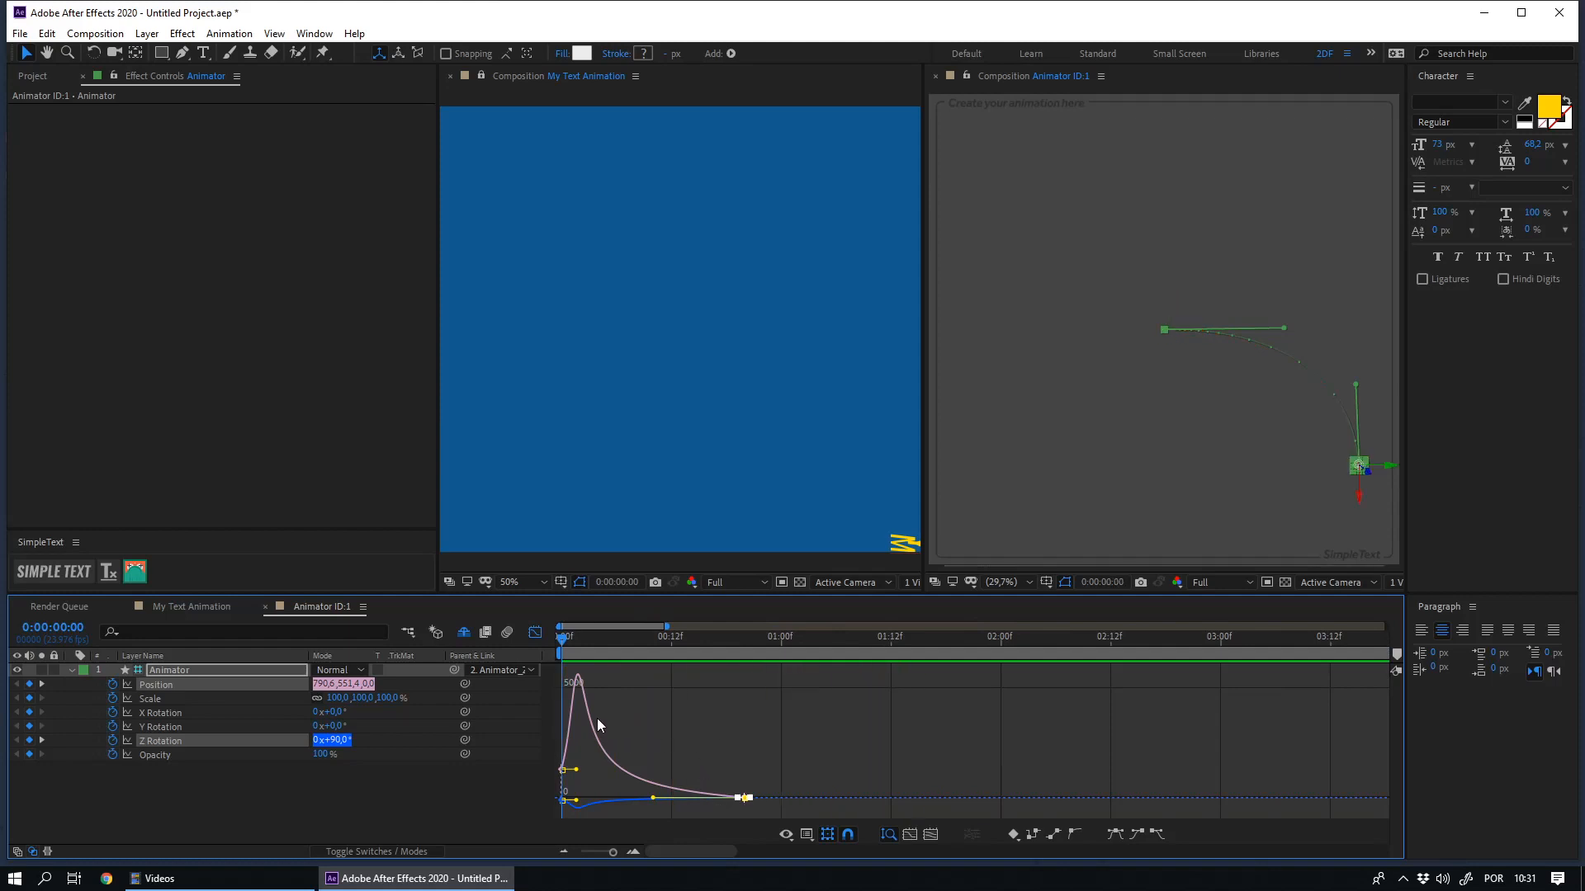
pyautogui.click(535, 633)
pyautogui.press('space')
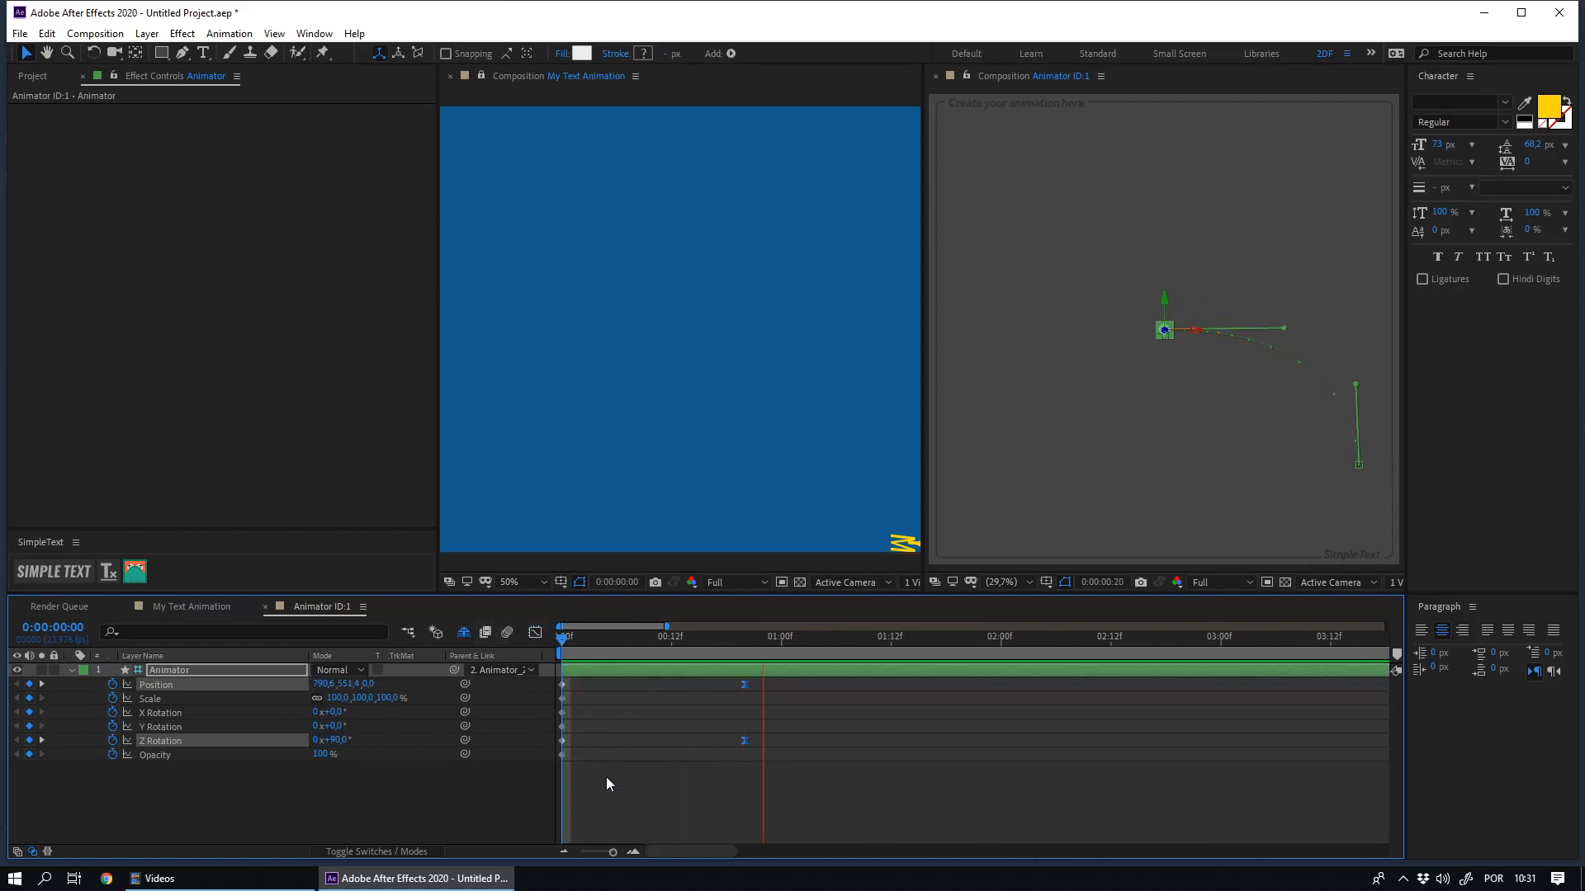
pyautogui.click(605, 792)
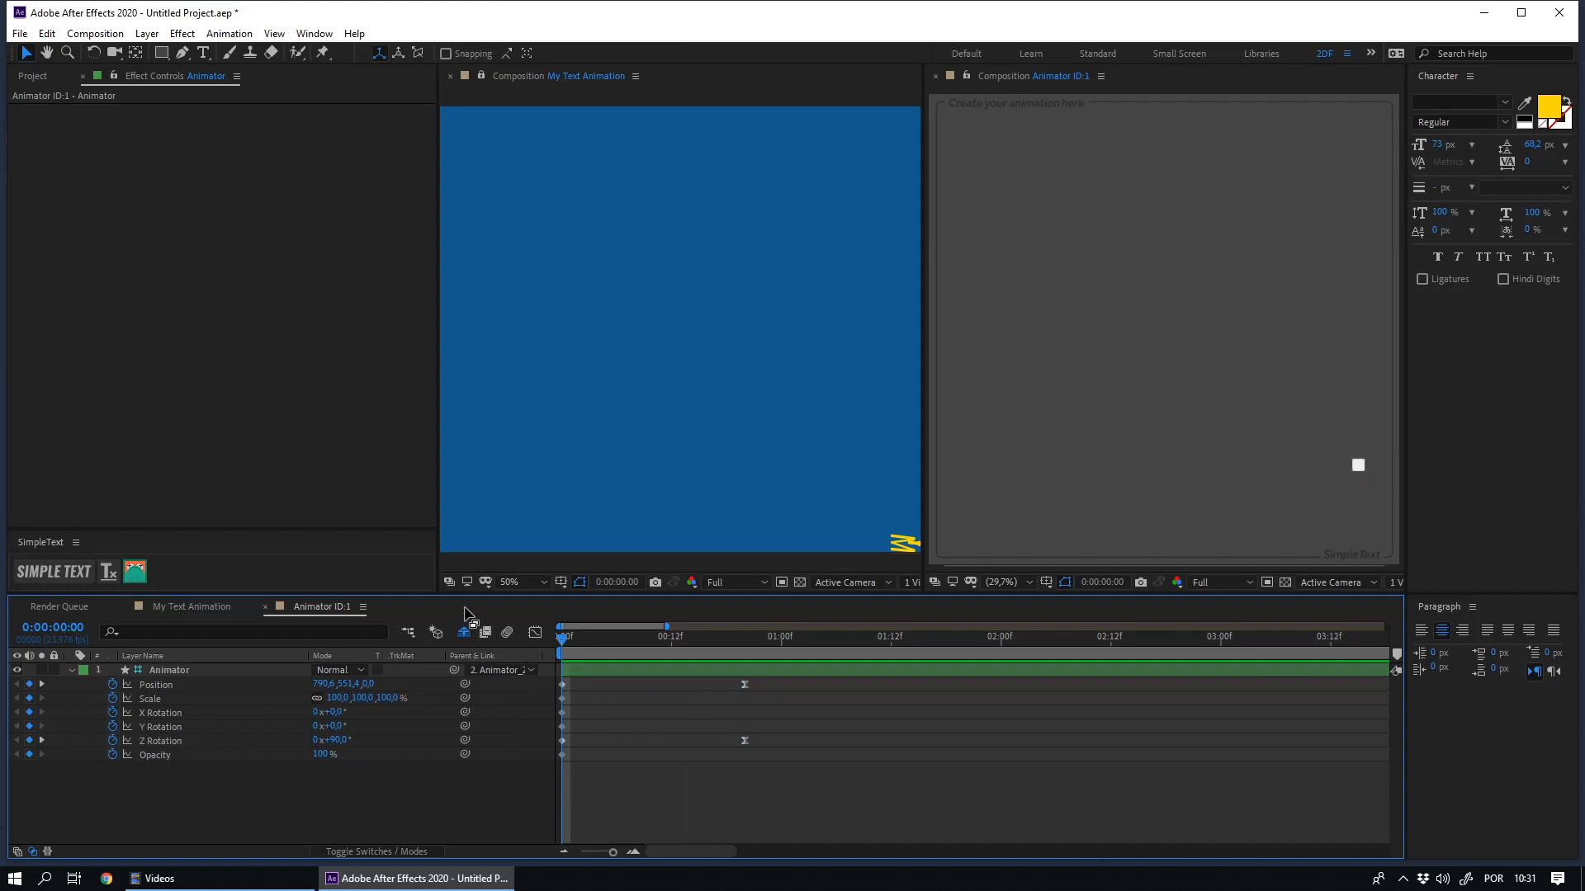
# - Make the My Text Animation viewer the one that is always previewed and play back the text composition
pyautogui.click(448, 584)
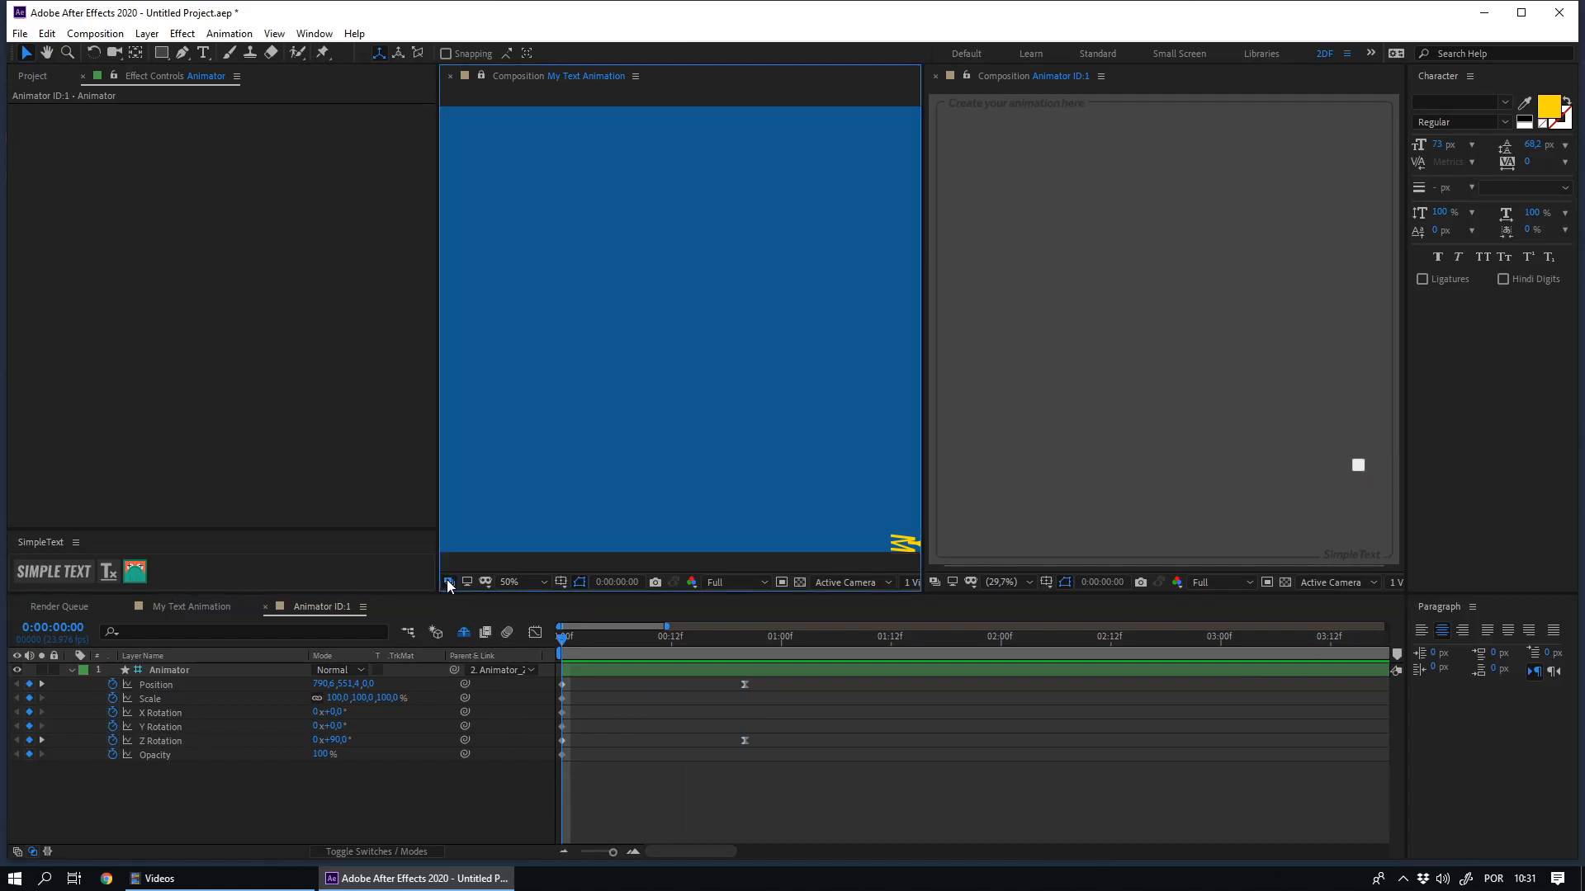
pyautogui.click(578, 670)
pyautogui.click(192, 607)
pyautogui.press('space')
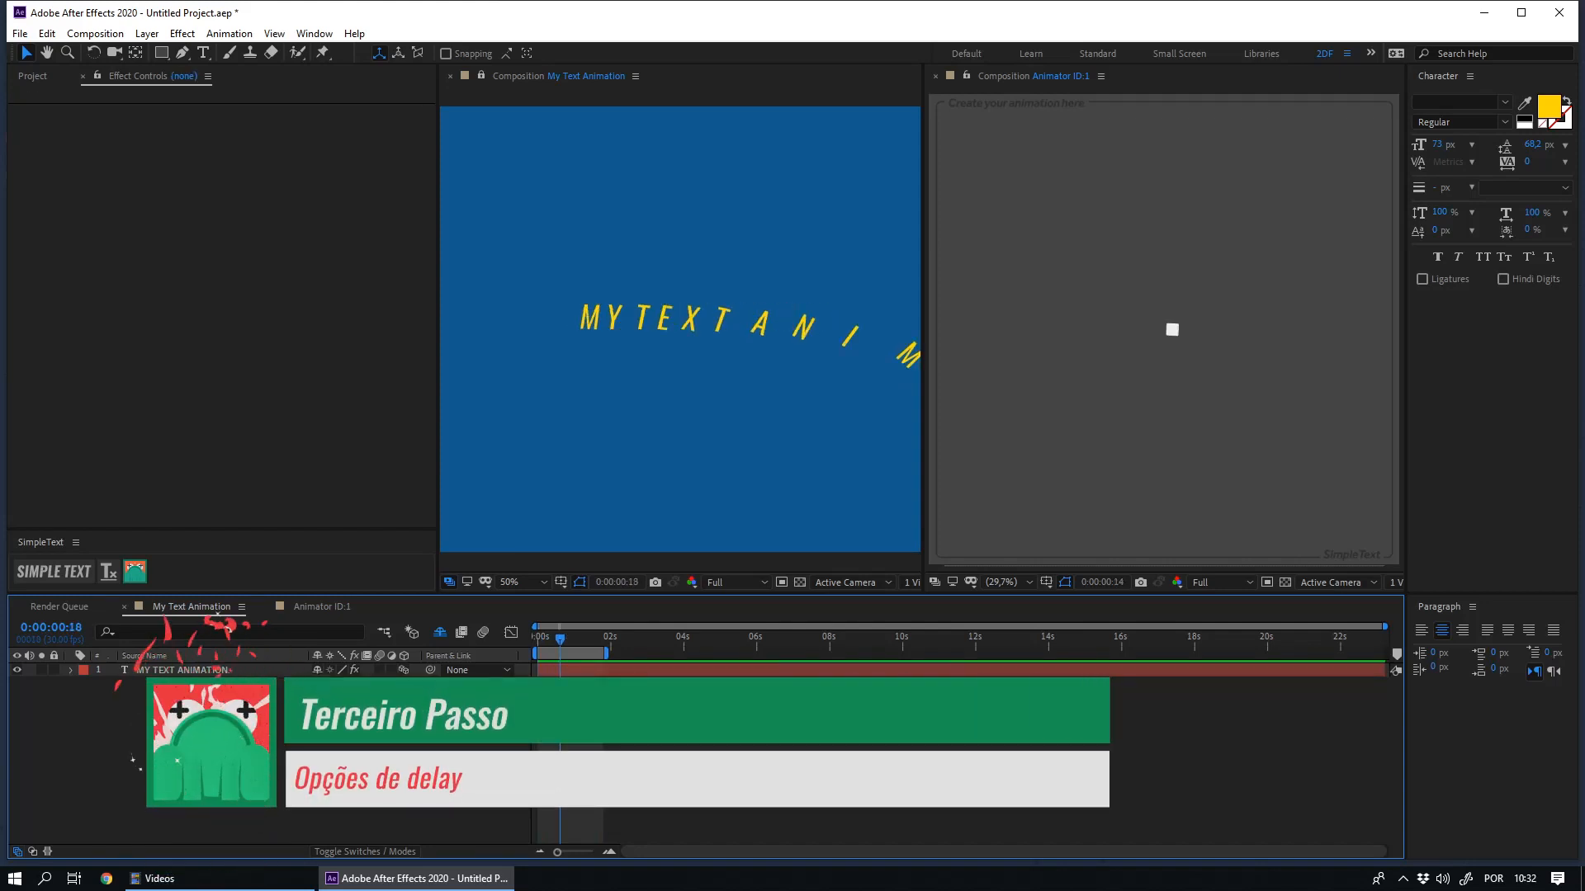
# - Close the Animator ID:1 viewer and select the text layer to show its 2DF SimpleText effect settings
pyautogui.click(936, 77)
pyautogui.moveTo(666, 468); pyautogui.dragTo(166, 364)
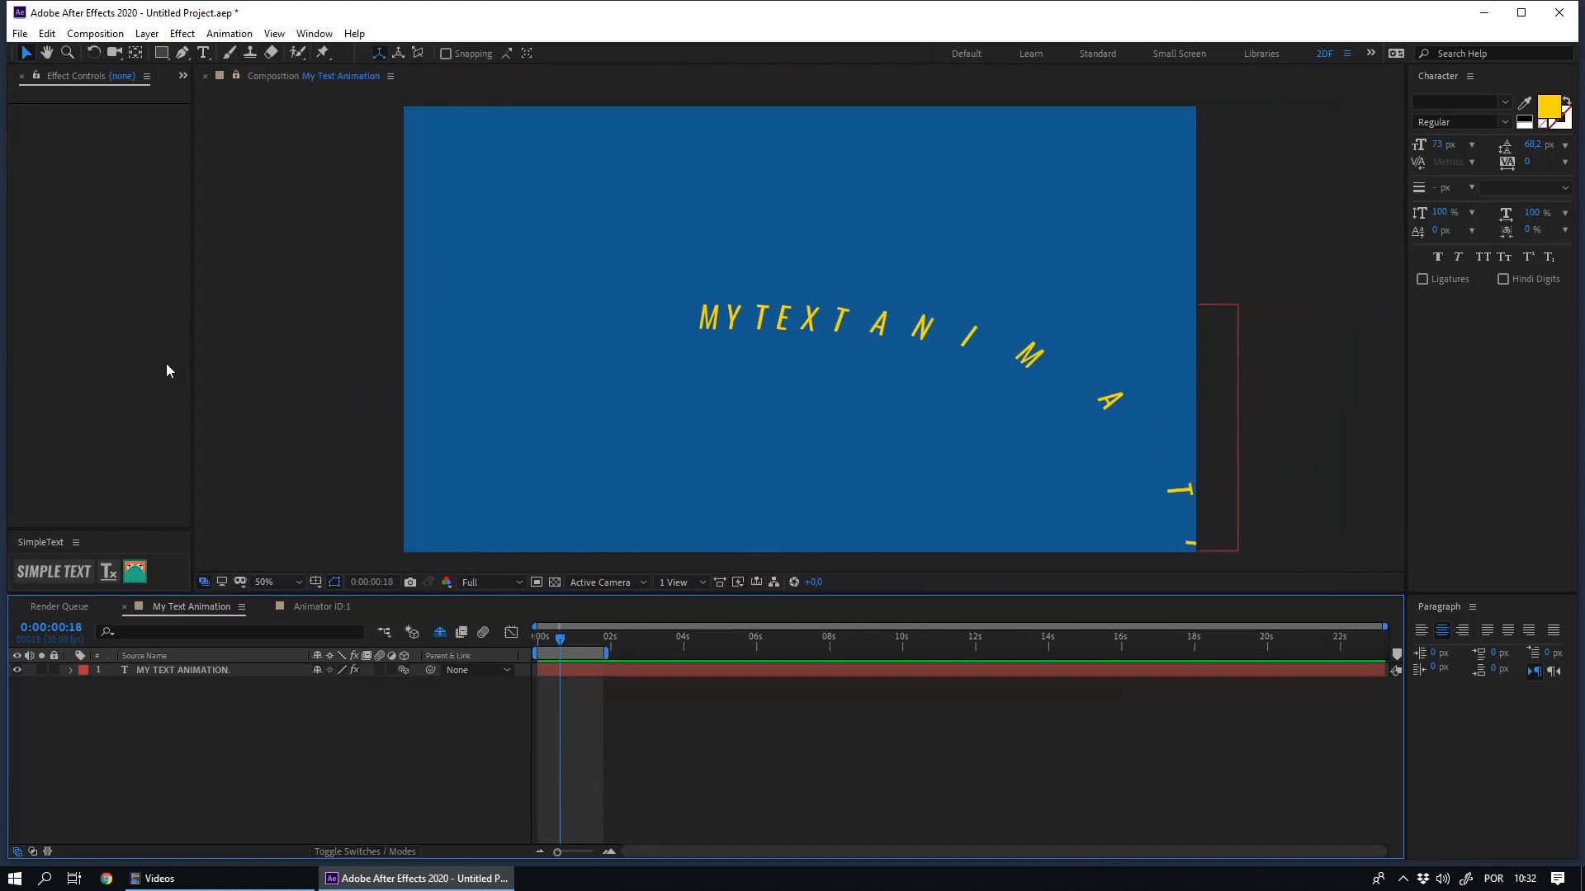
pyautogui.click(173, 670)
pyautogui.click(75, 77)
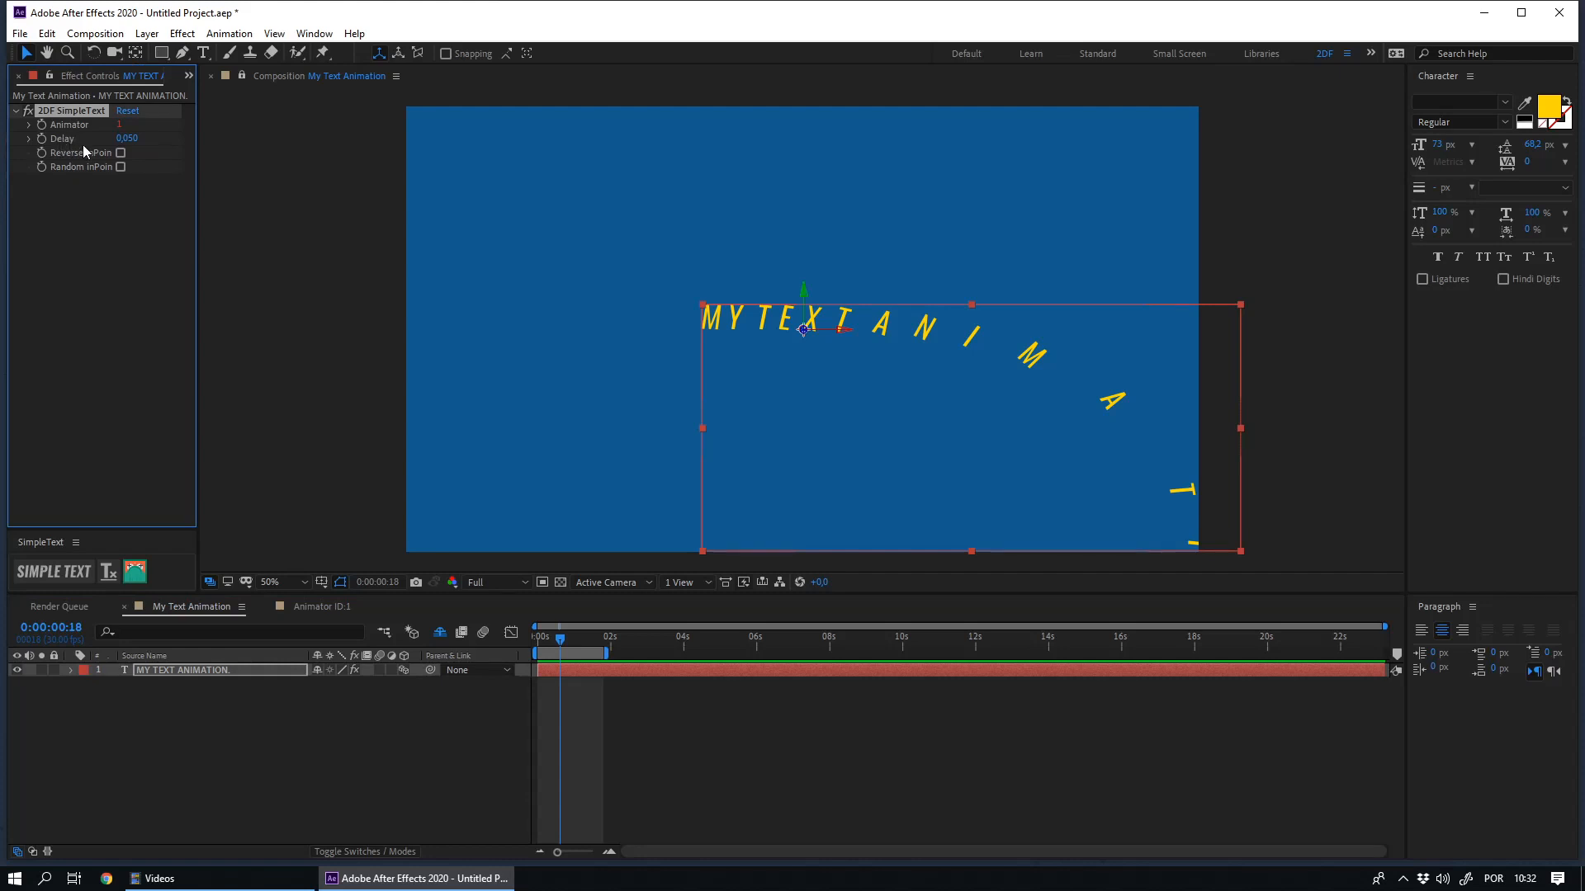
# - Preview the text animation and try a 2DF SimpleText Delay of 1 on the text layer
pyautogui.press('space')
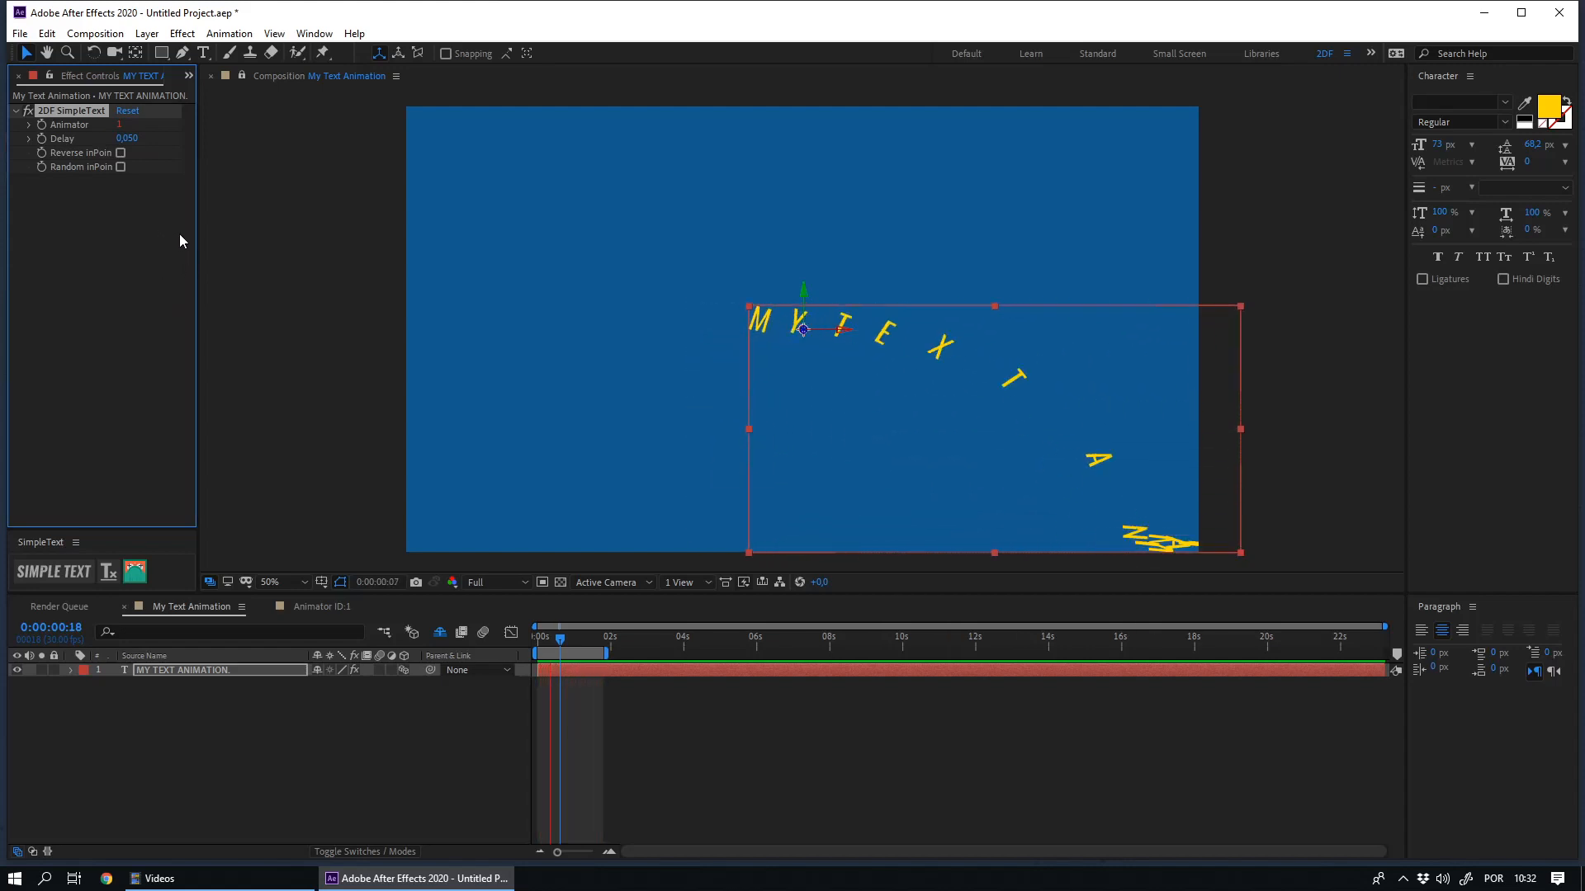
pyautogui.click(123, 138)
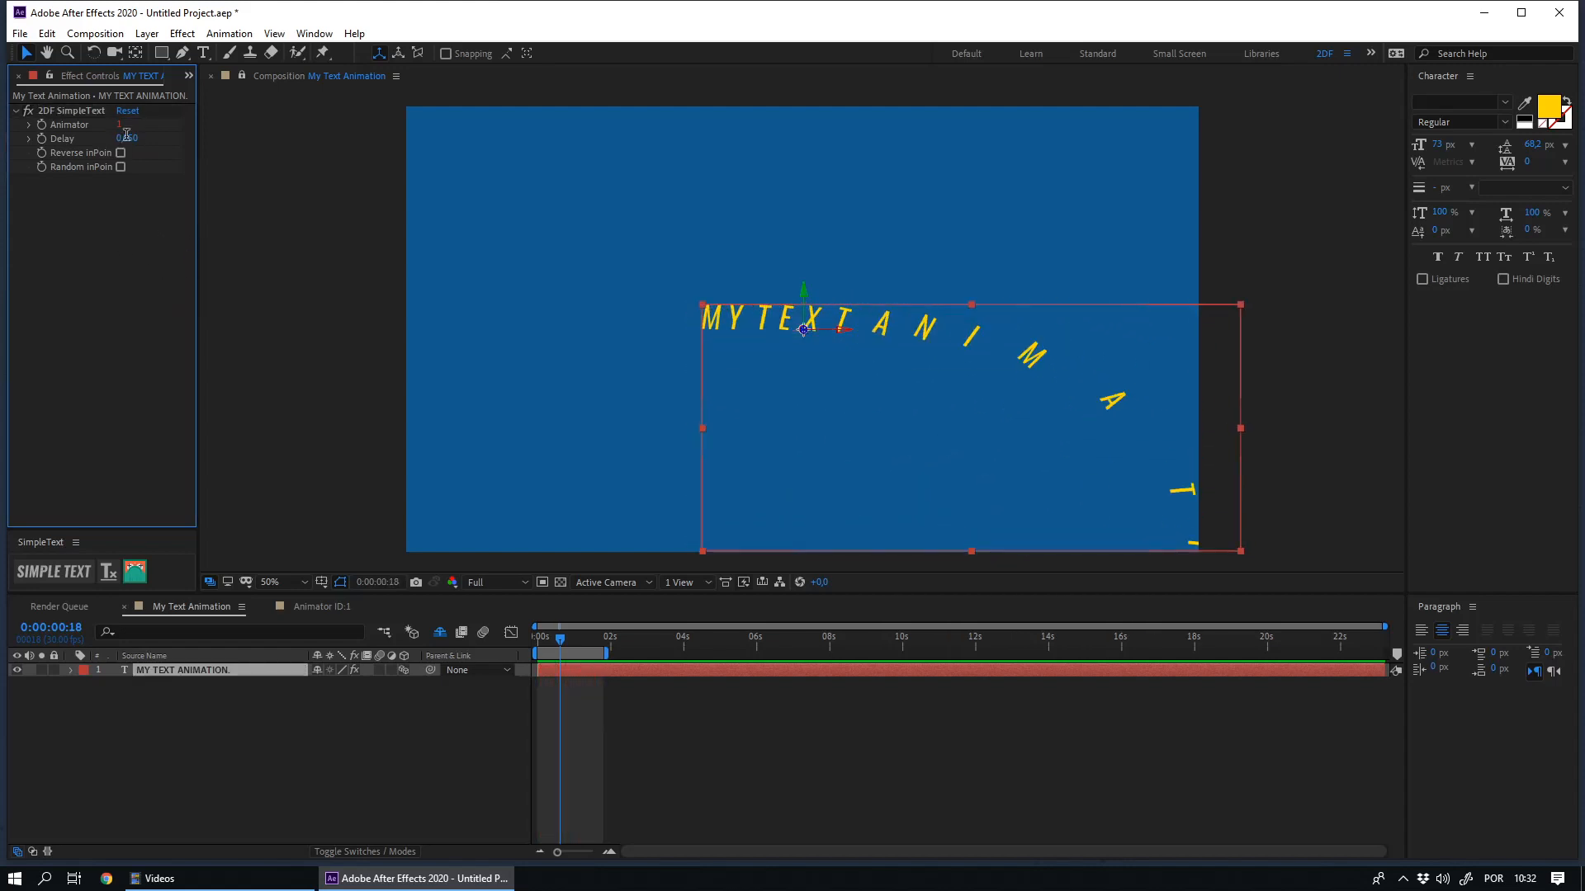
pyautogui.write('1')
pyautogui.press('Return')
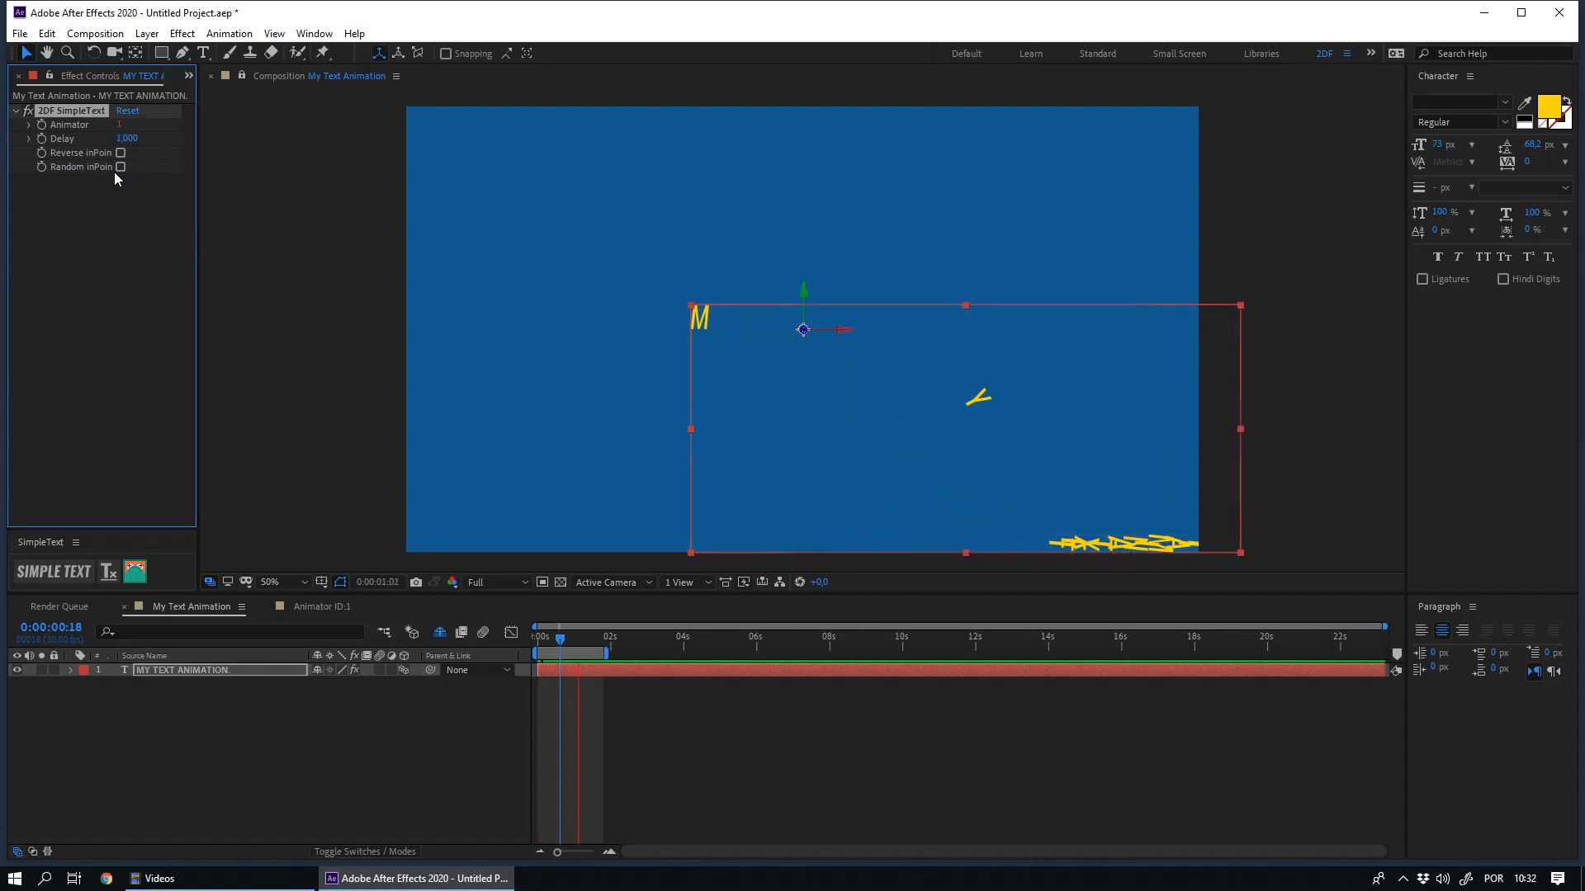
# - Set the 2DF SimpleText Delay to 0.01 and preview the text animation
pyautogui.click(125, 139)
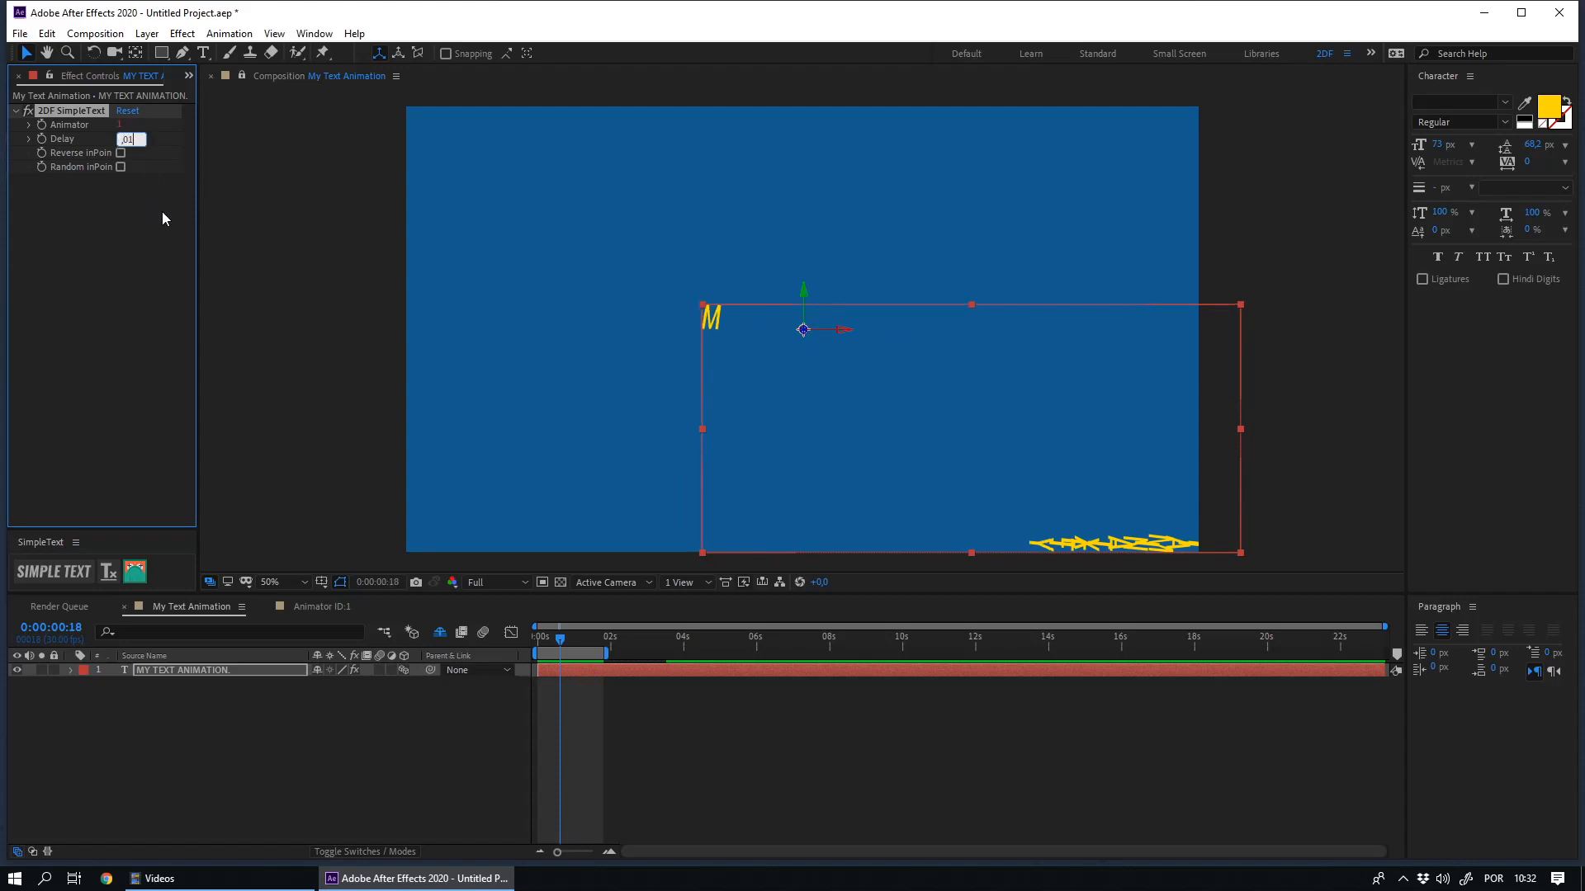
pyautogui.press('Return')
pyautogui.press('space')
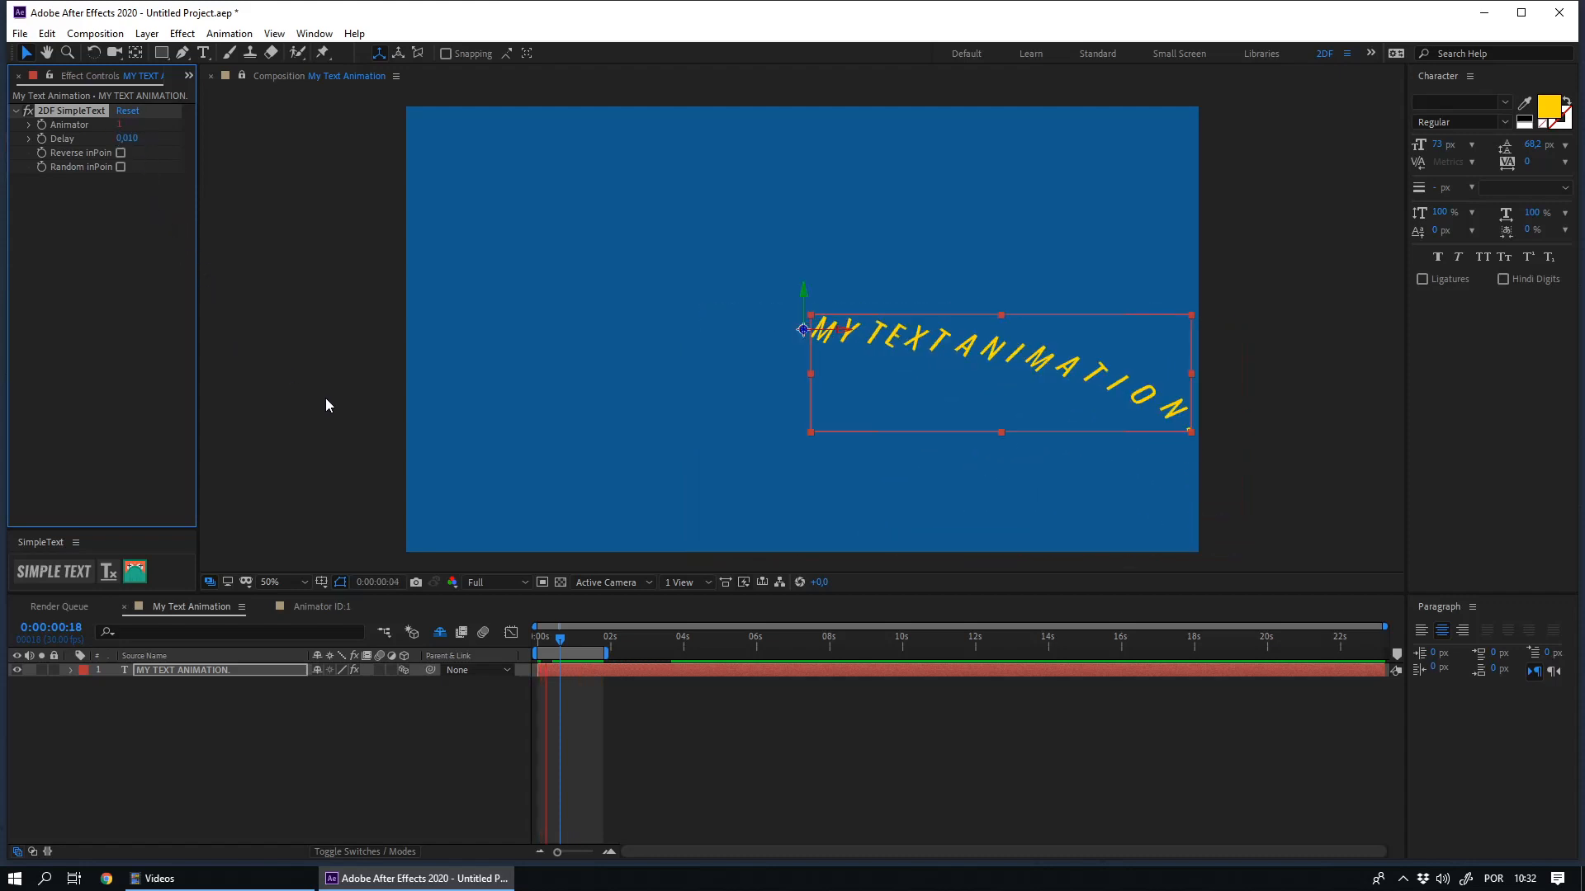
# - Try Reverse inPoint in the text layer's 2DF SimpleText effect and preview the animation
pyautogui.click(393, 740)
pyautogui.click(154, 671)
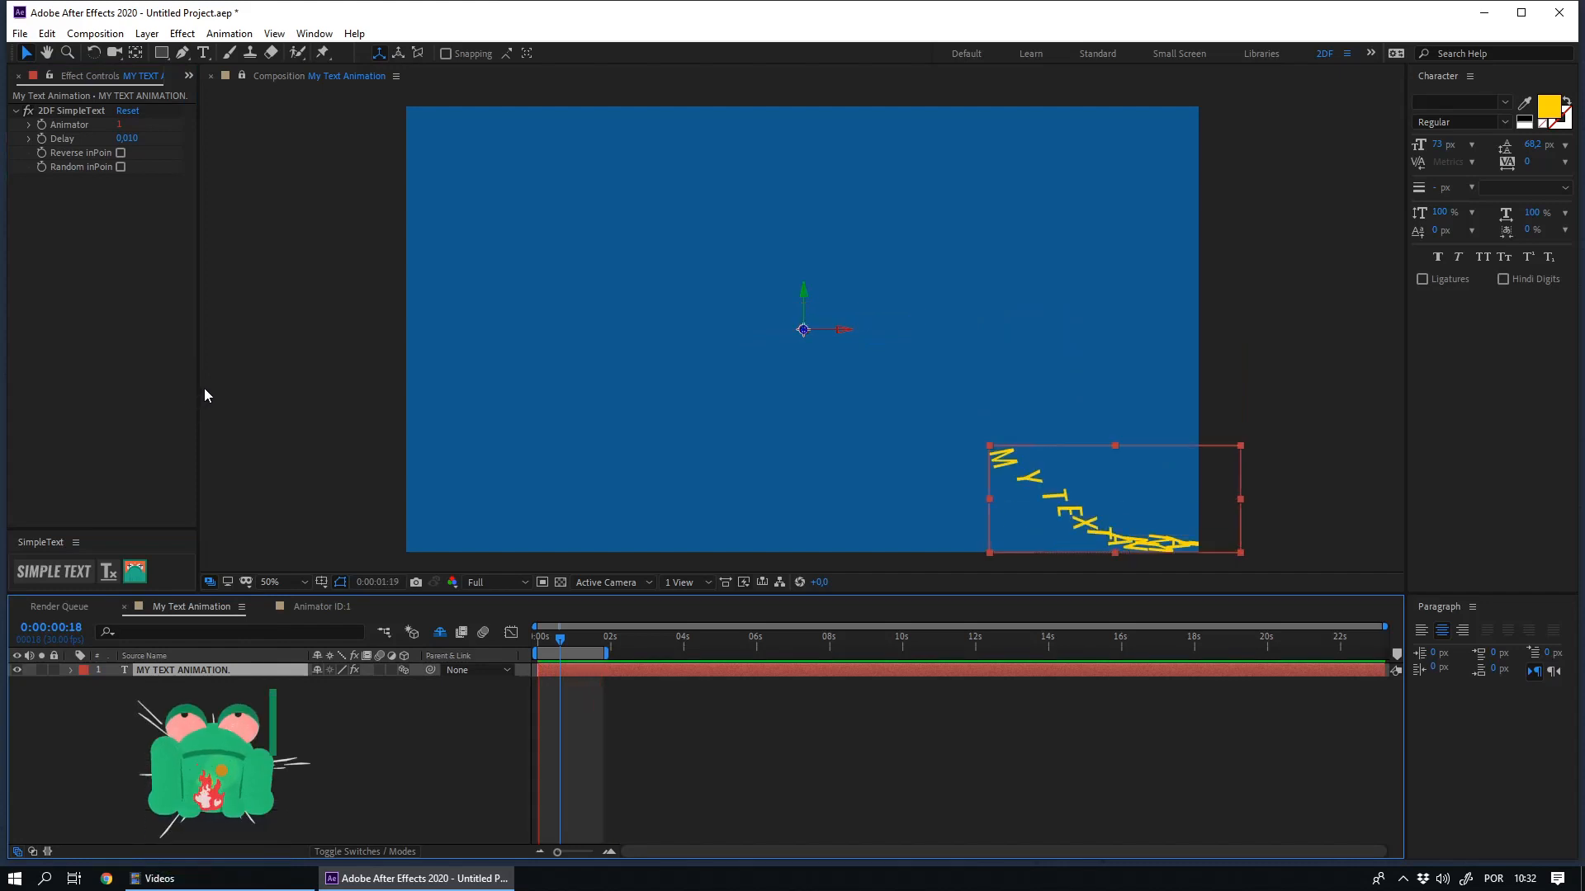
pyautogui.press('space')
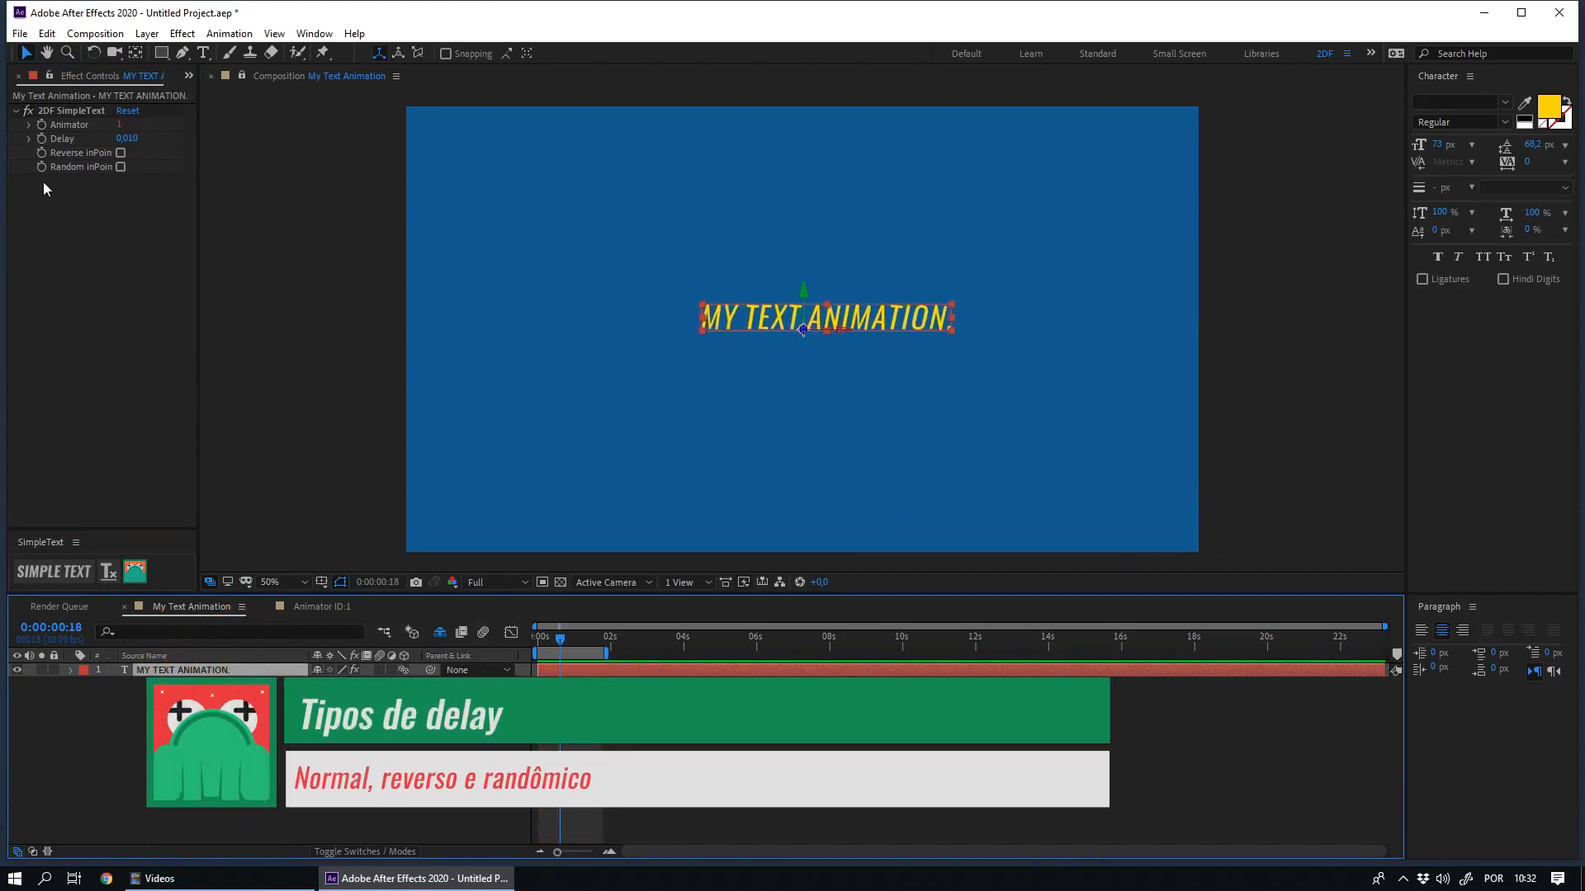
pyautogui.click(121, 155)
pyautogui.press('space')
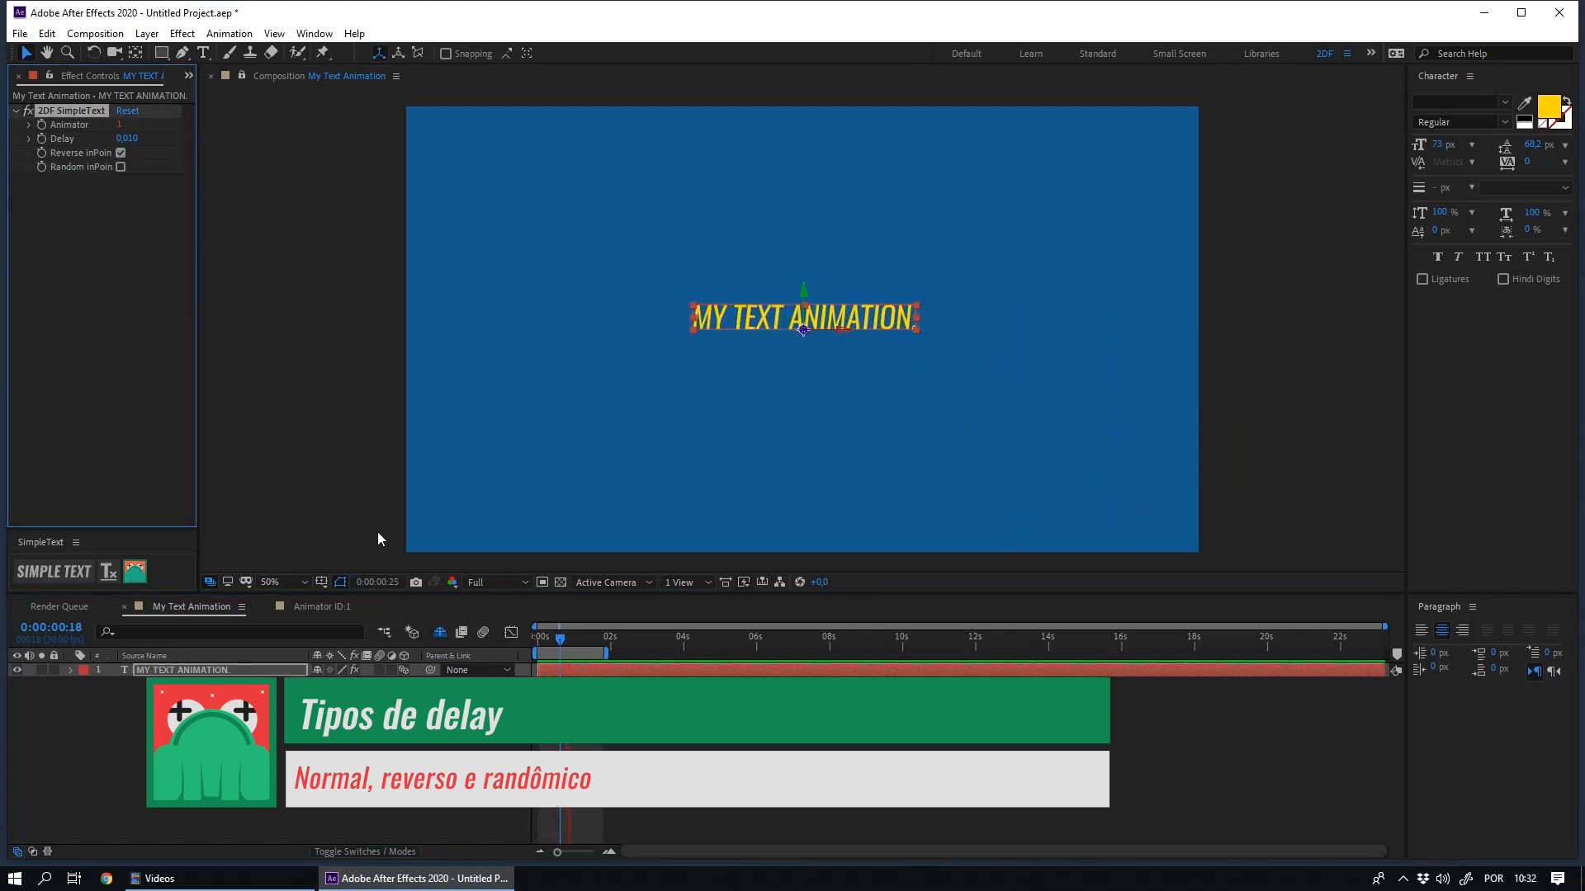
# - Disable Reverse inPoint, enable Random inPoint in the 2DF SimpleText effect and preview the animation
pyautogui.click(121, 153)
pyautogui.click(121, 167)
pyautogui.press('space')
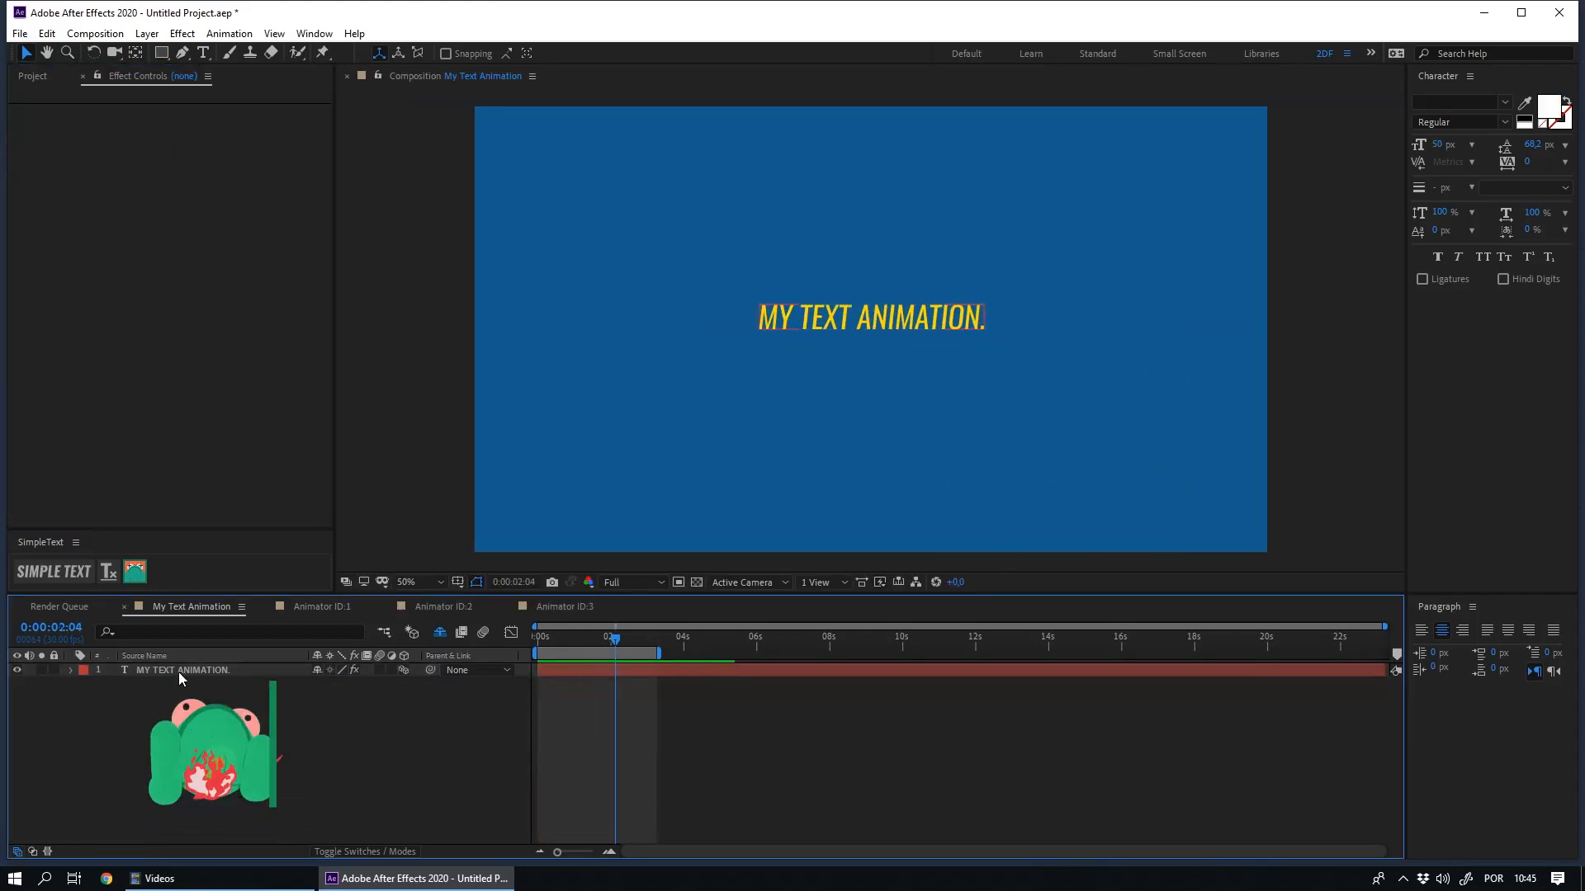
# - Append "2DeadFrog" to the end of the MY TEXT ANIMATION. text and preview the animation from the start
pyautogui.doubleClick(223, 674)
pyautogui.press('End')
pyautogui.write('2DeadFrog')
pyautogui.click(434, 801)
pyautogui.press('space')
pyautogui.press('Home')
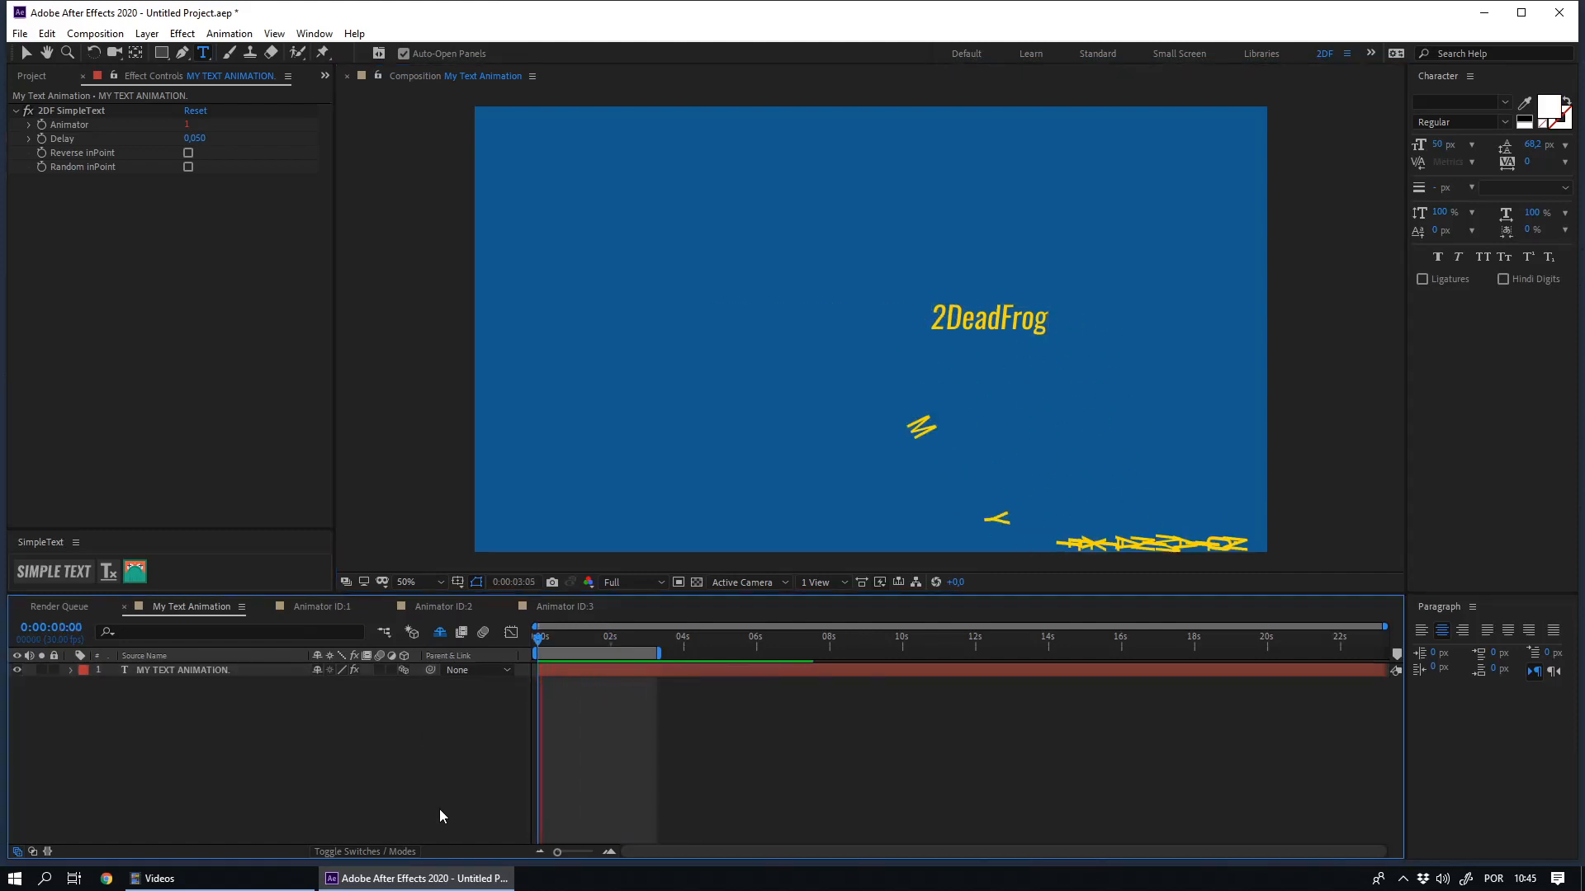
pyautogui.press('space')
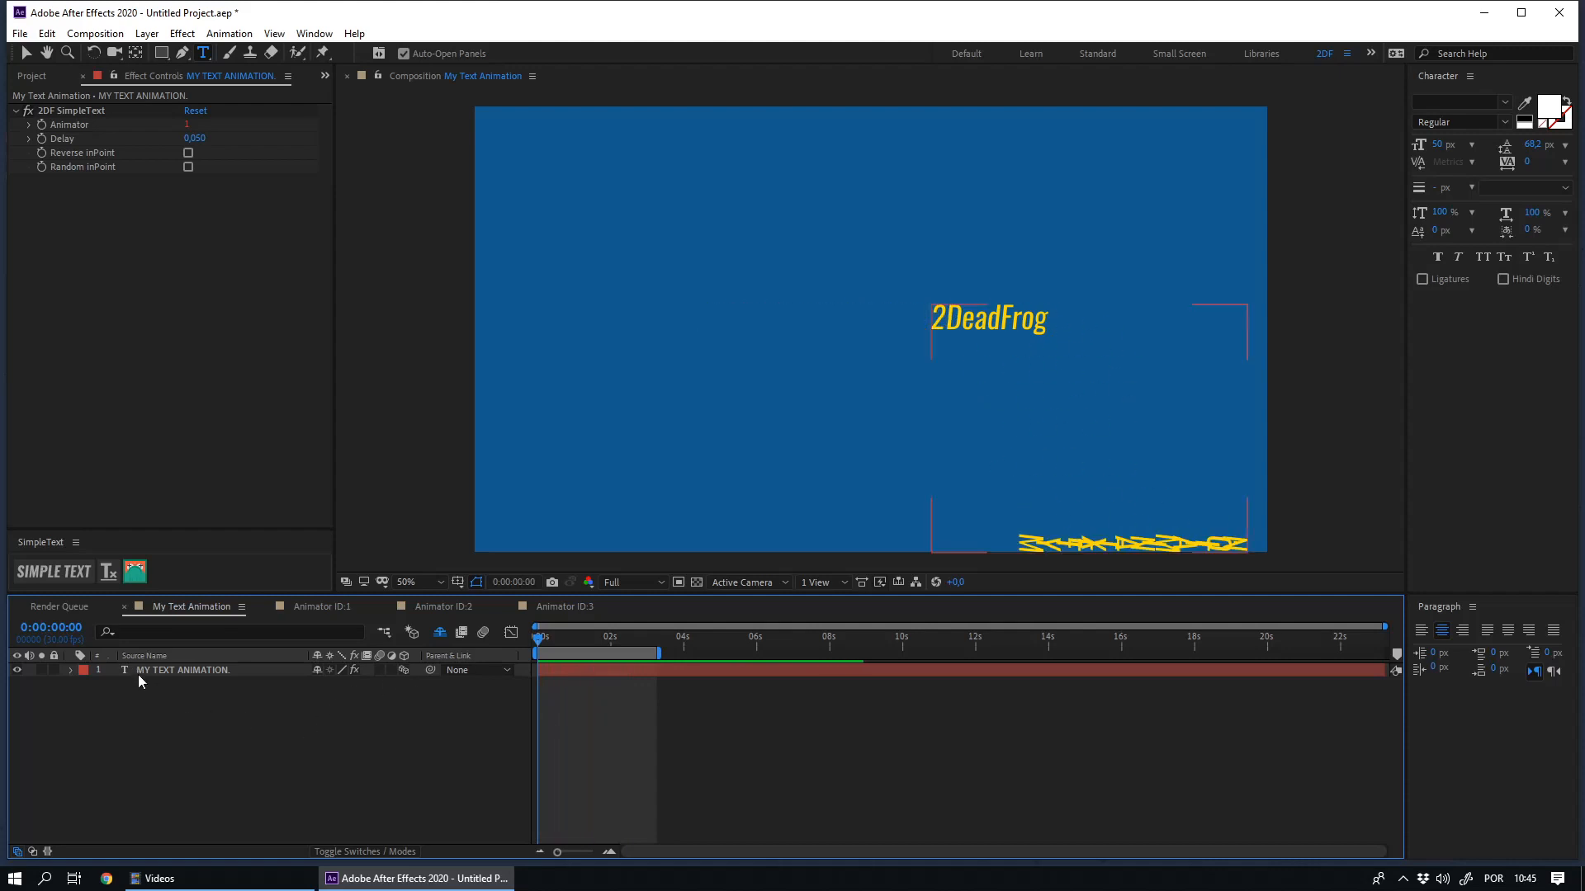
# - Reapply SimpleText to the edited text layer and remove its text animations
pyautogui.click(144, 670)
pyautogui.click(67, 580)
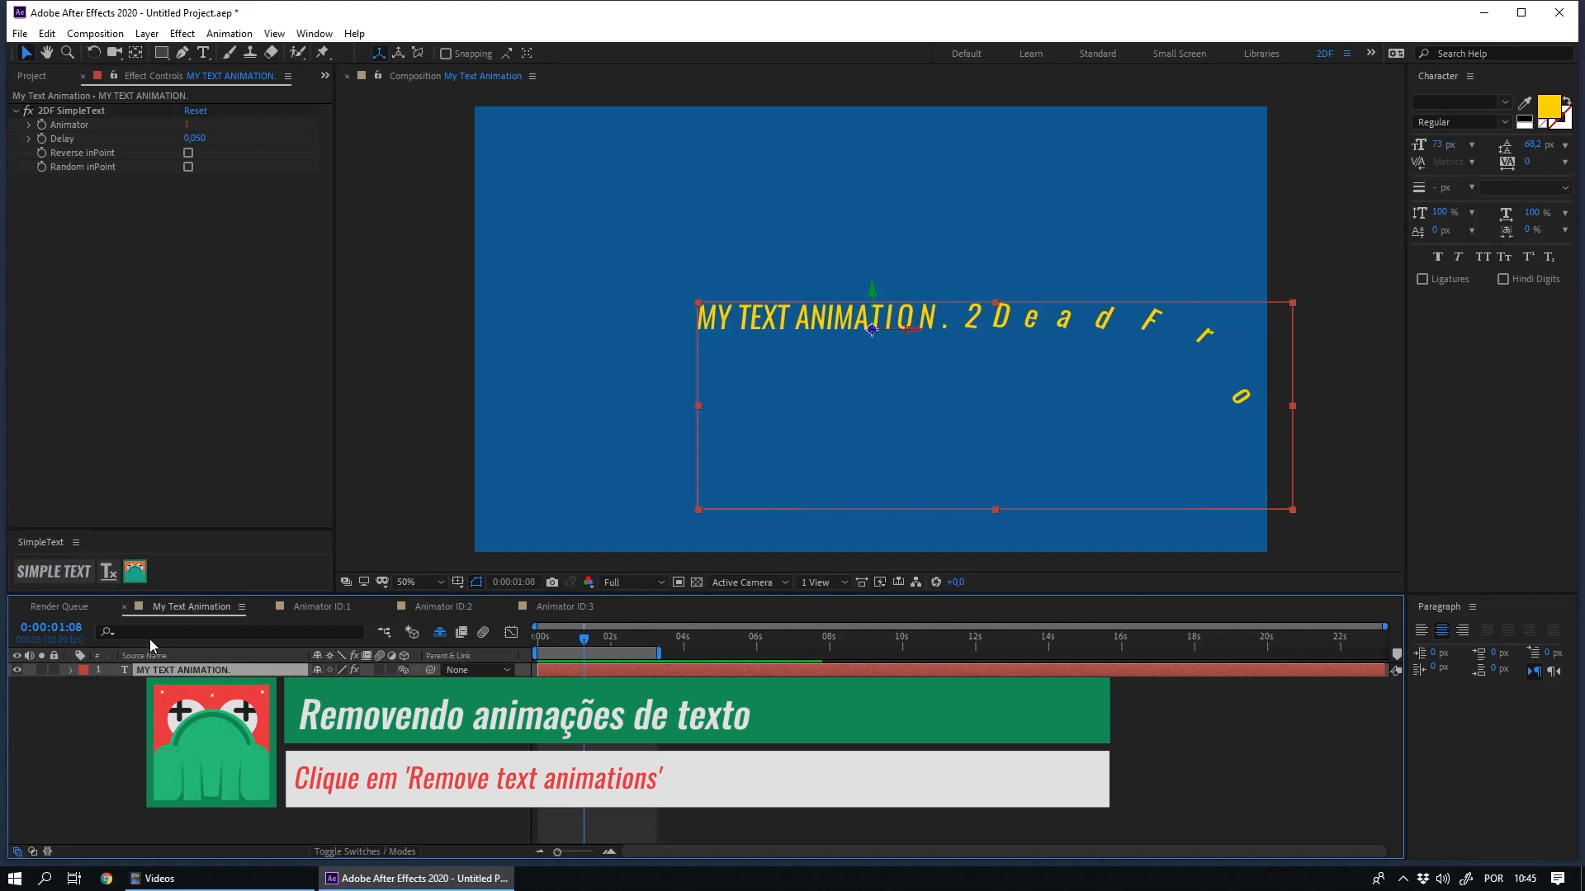
pyautogui.click(108, 573)
pyautogui.click(258, 807)
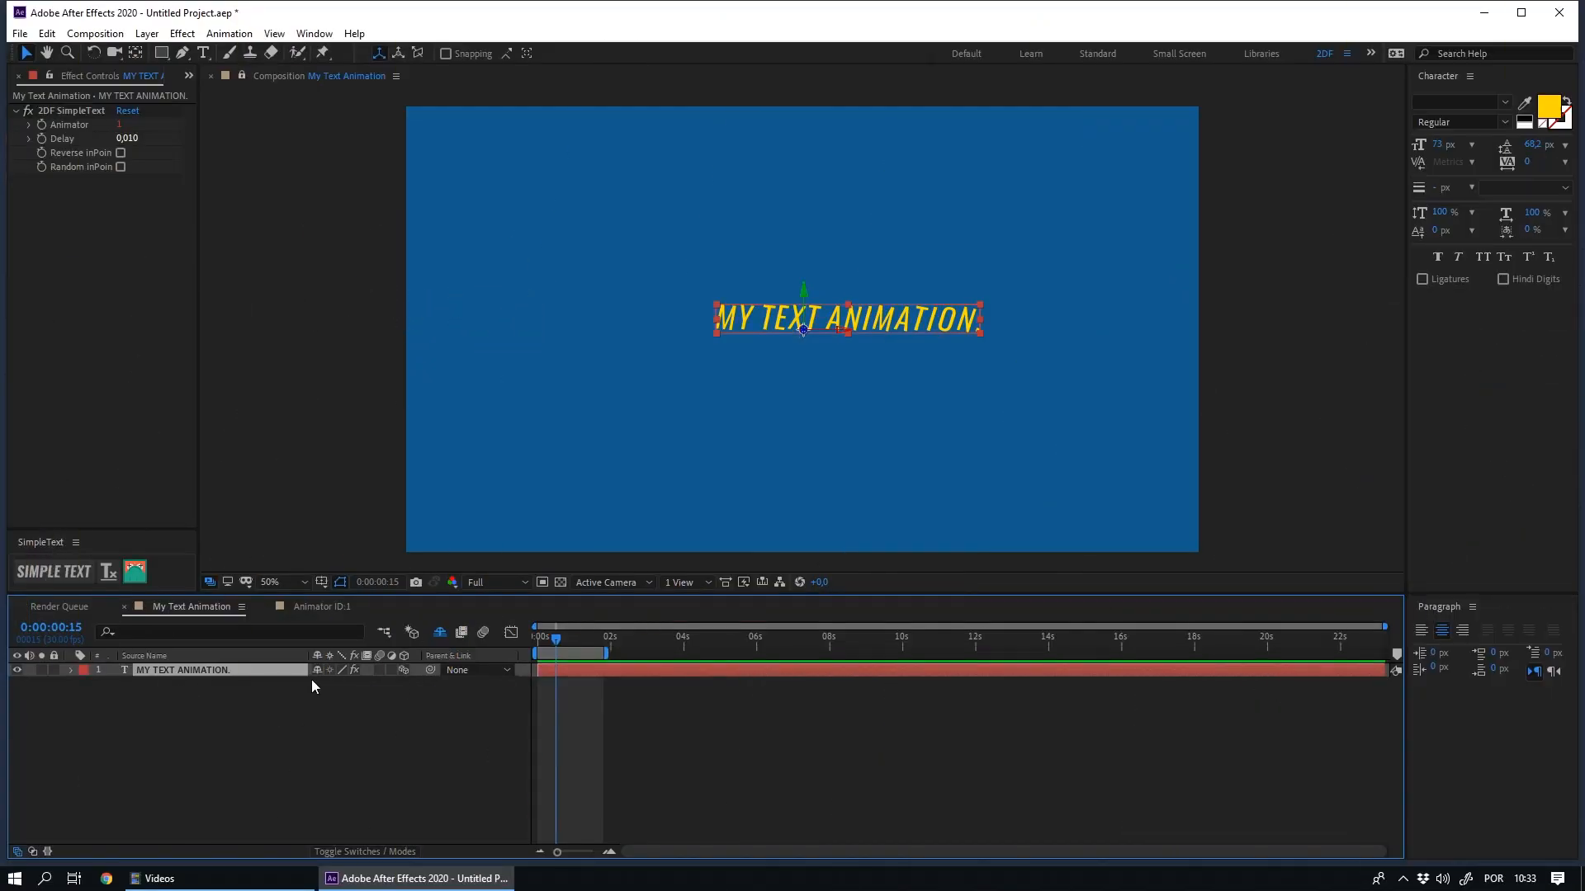
# - Show the project items, expand the _Animators folder and inspect the Animator ID:1 comp
pyautogui.click(189, 76)
pyautogui.click(212, 106)
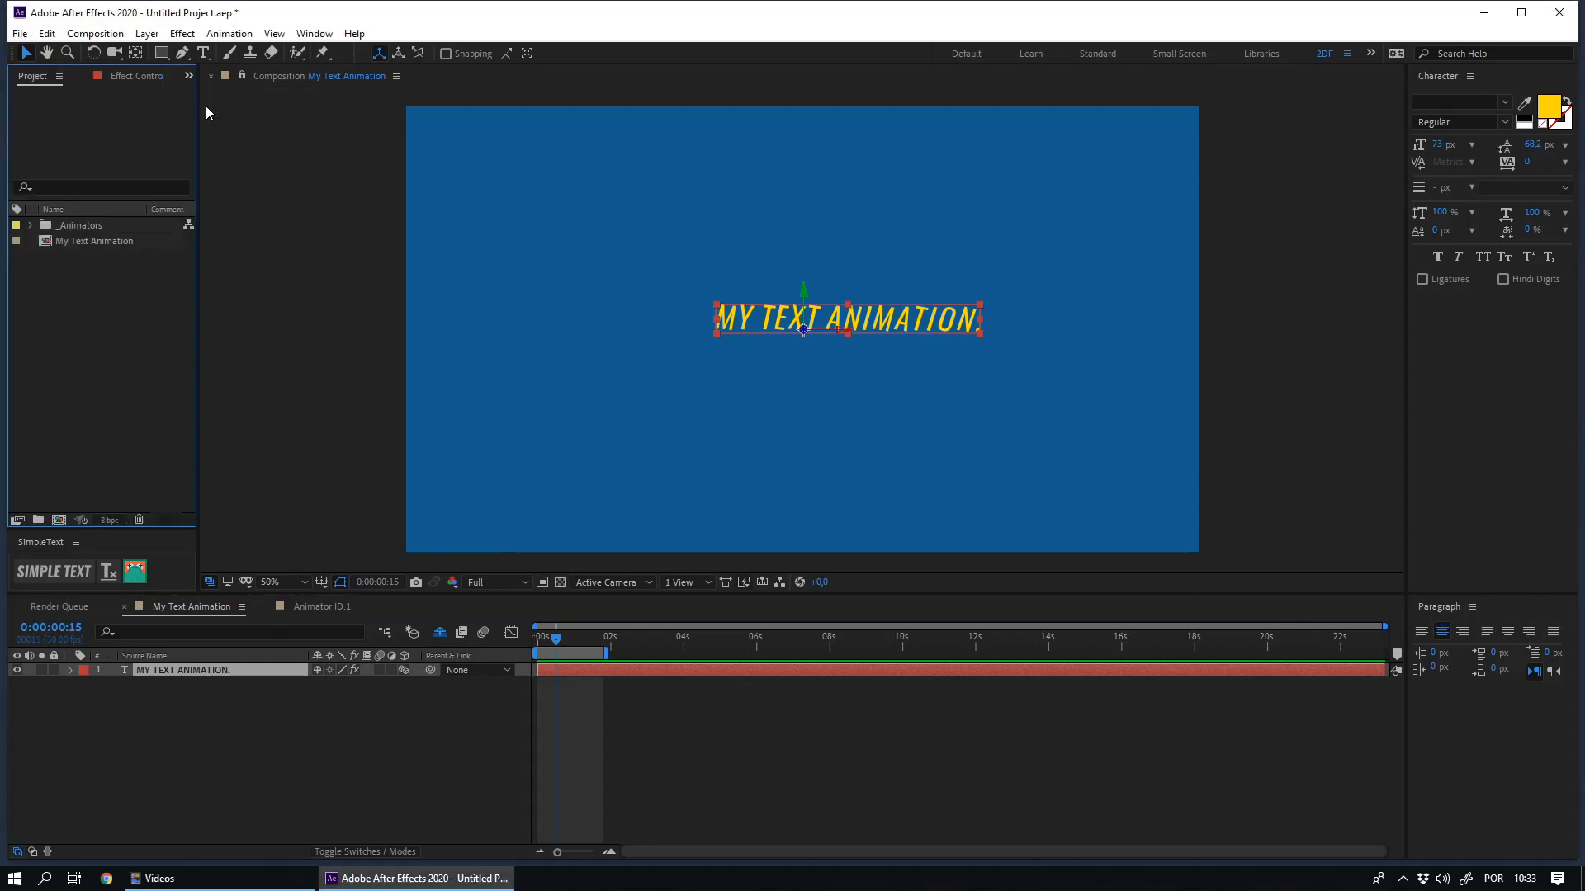
pyautogui.click(31, 225)
pyautogui.click(83, 239)
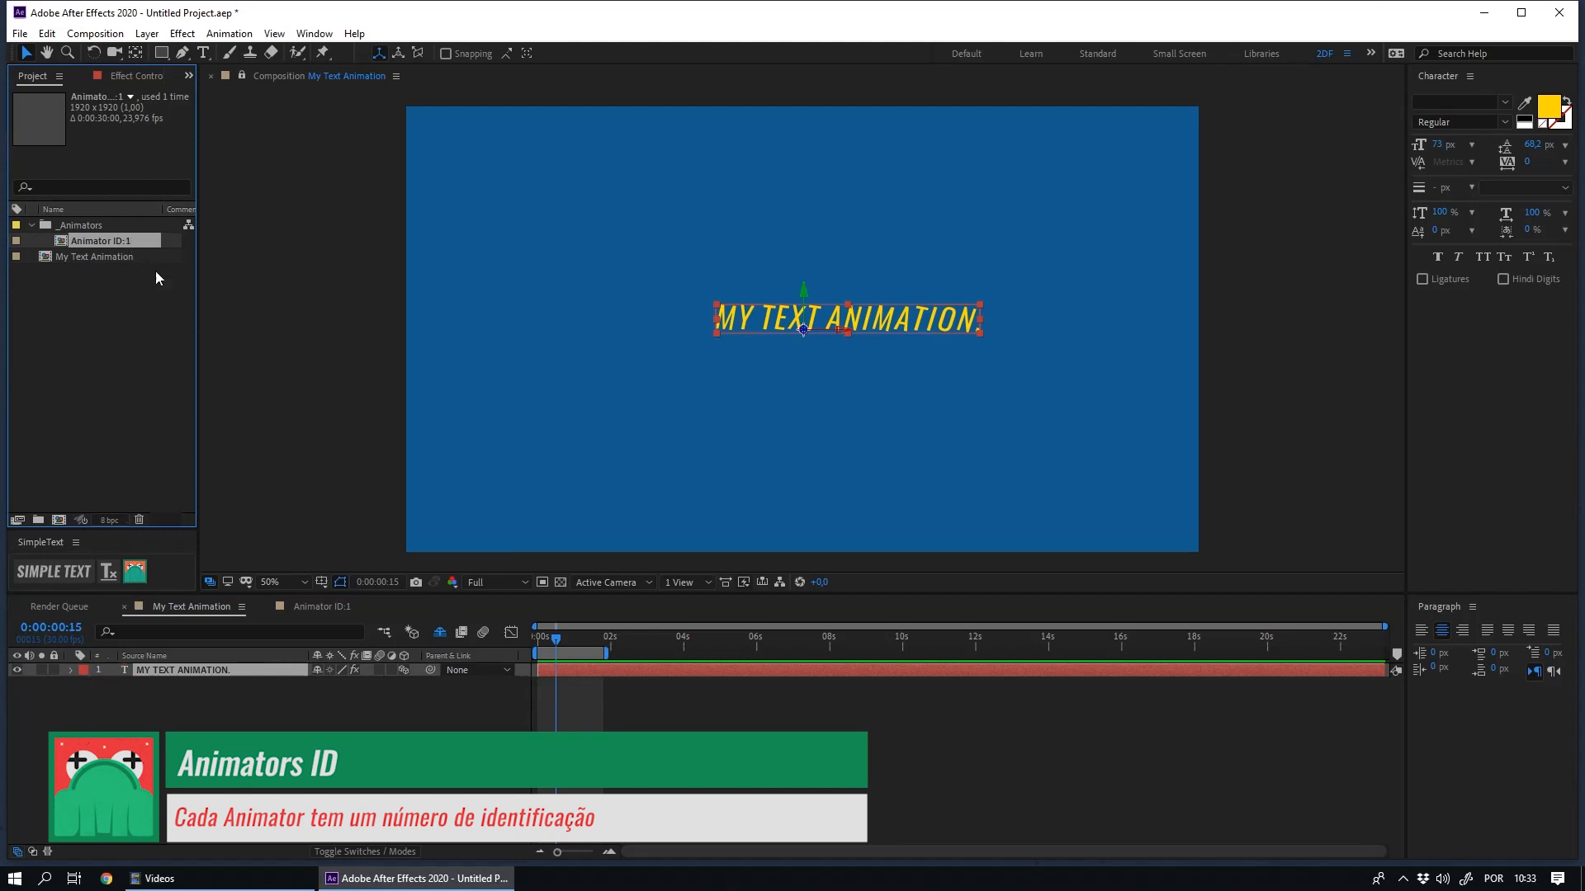
# - Add a point text layer containing a first name above the existing MY TEXT ANIMATION. text
pyautogui.click(233, 711)
pyautogui.hotkey('ctrl', 't')
pyautogui.click(715, 249)
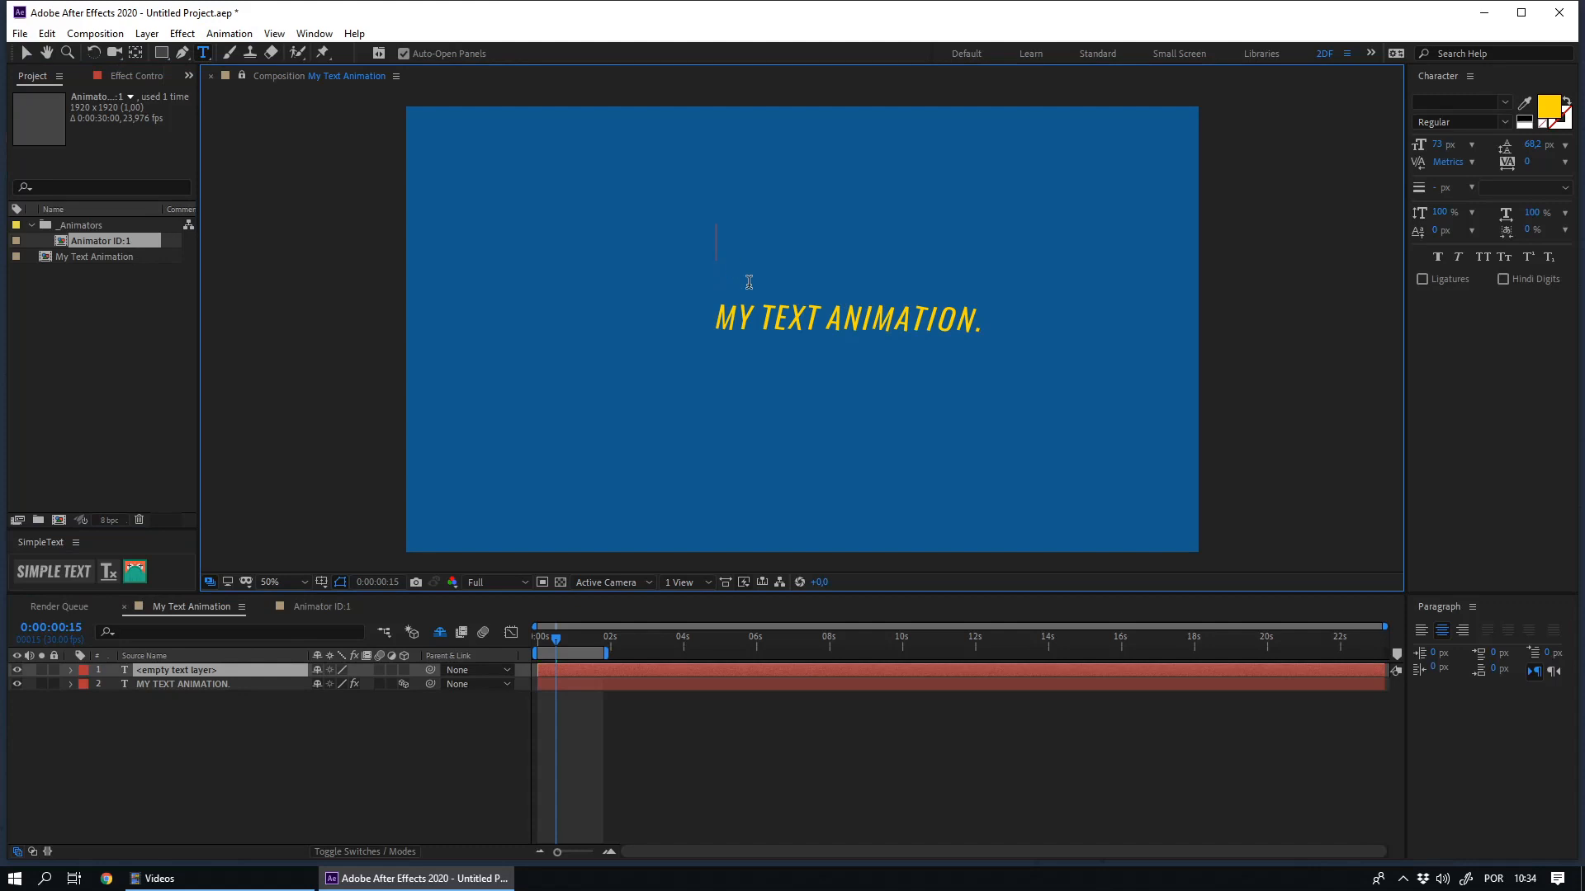
pyautogui.write('Jack')
# - Clear the project selection and apply SimpleText to the new name text layer with its own new Animator
pyautogui.click(81, 416)
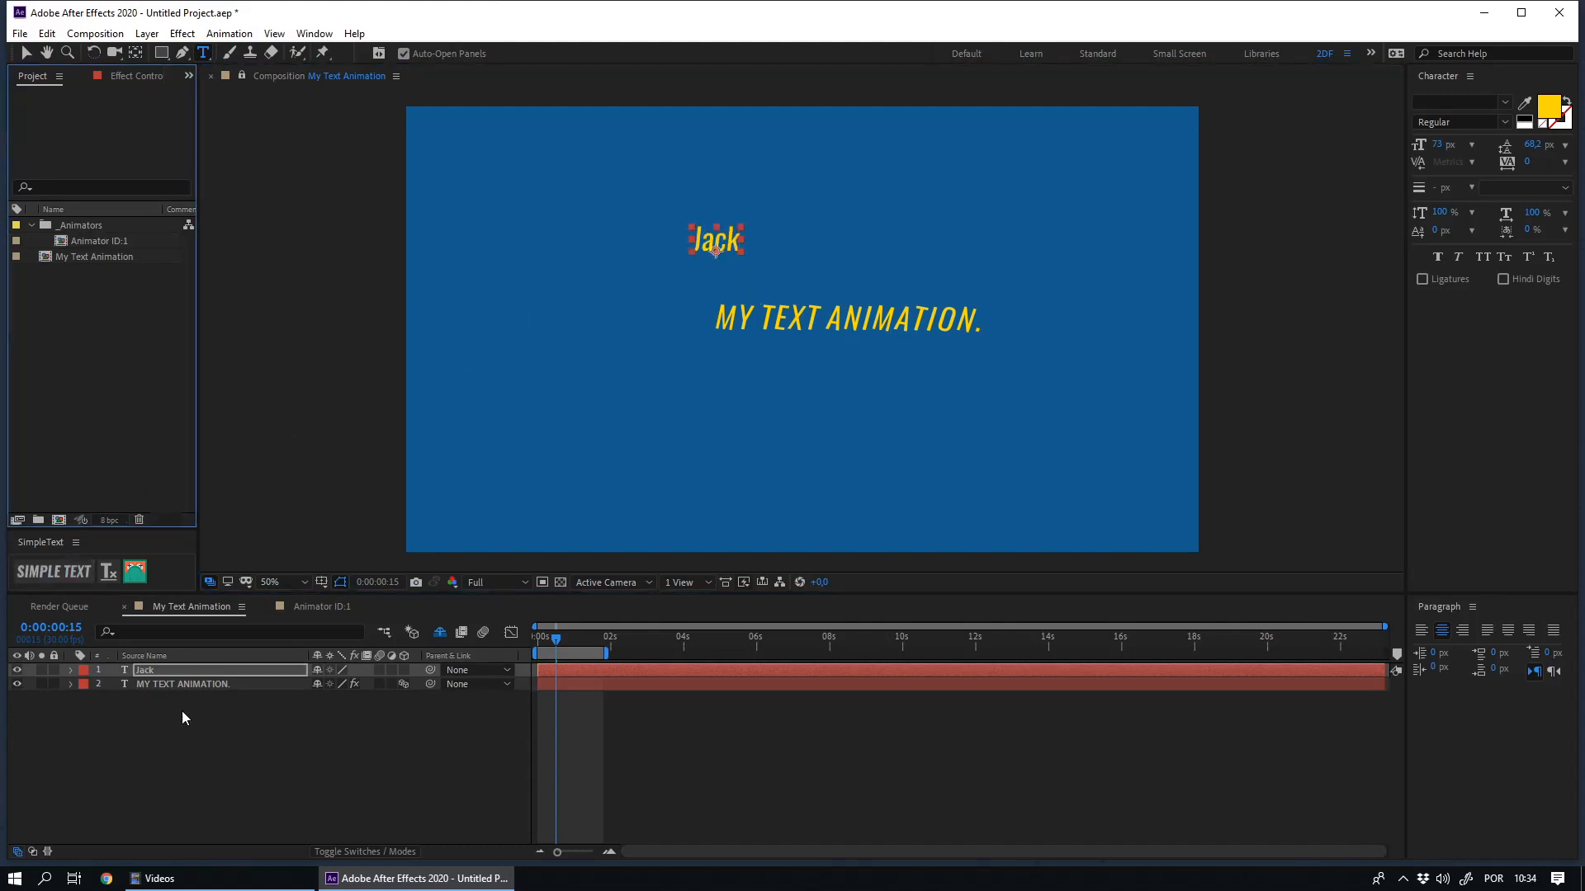
pyautogui.click(146, 671)
pyautogui.click(60, 569)
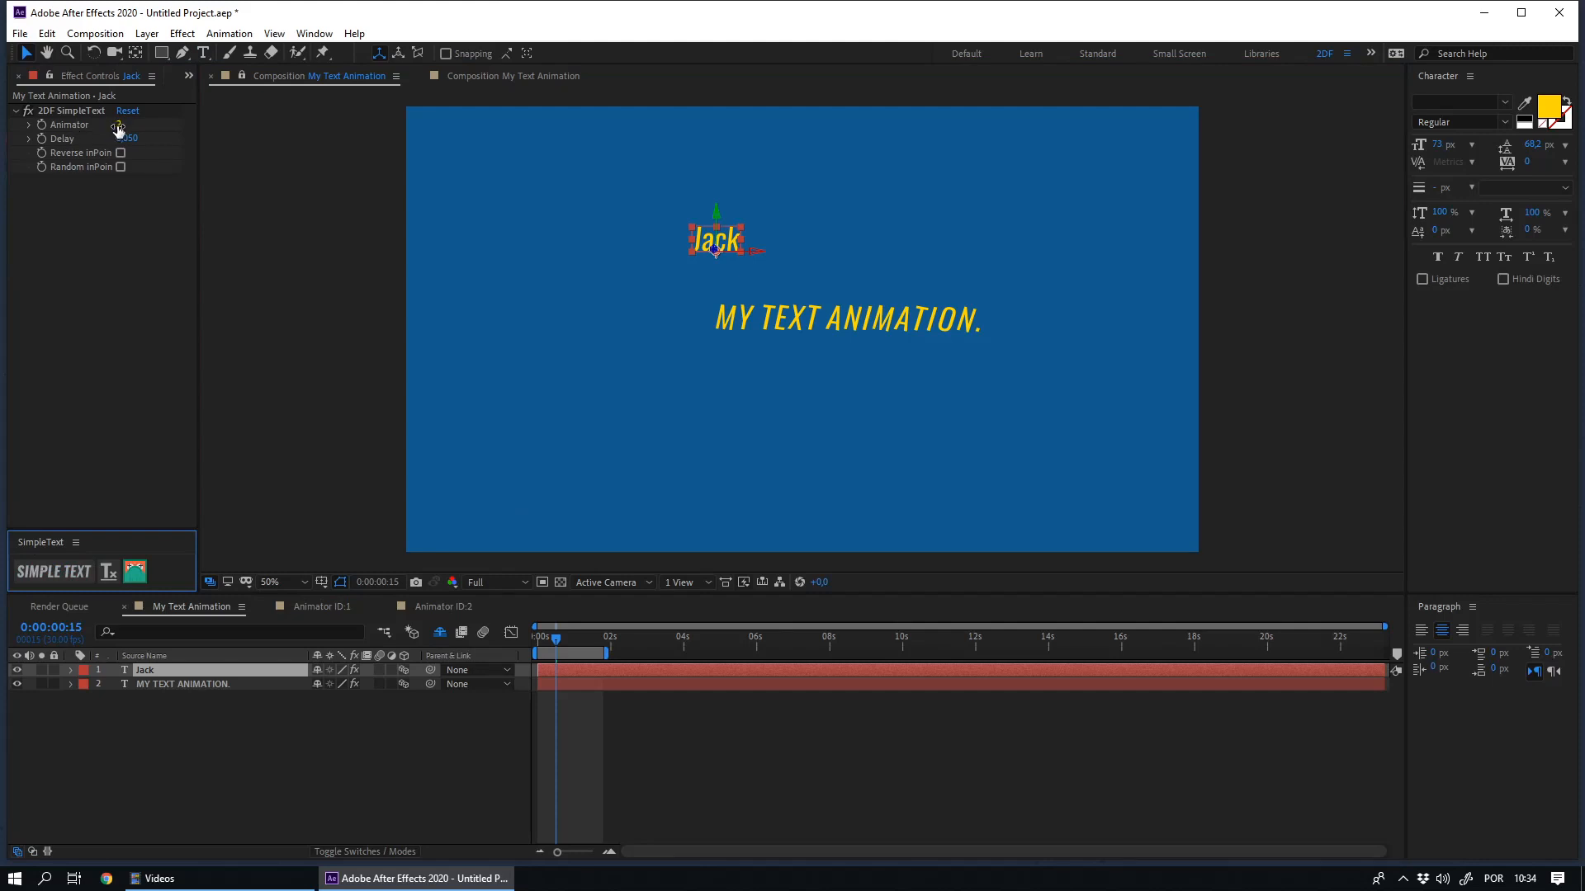
# - In the Animator ID:2 comp, add Position keyframes to the Animator layer at frame 0 and frame 10
pyautogui.click(443, 606)
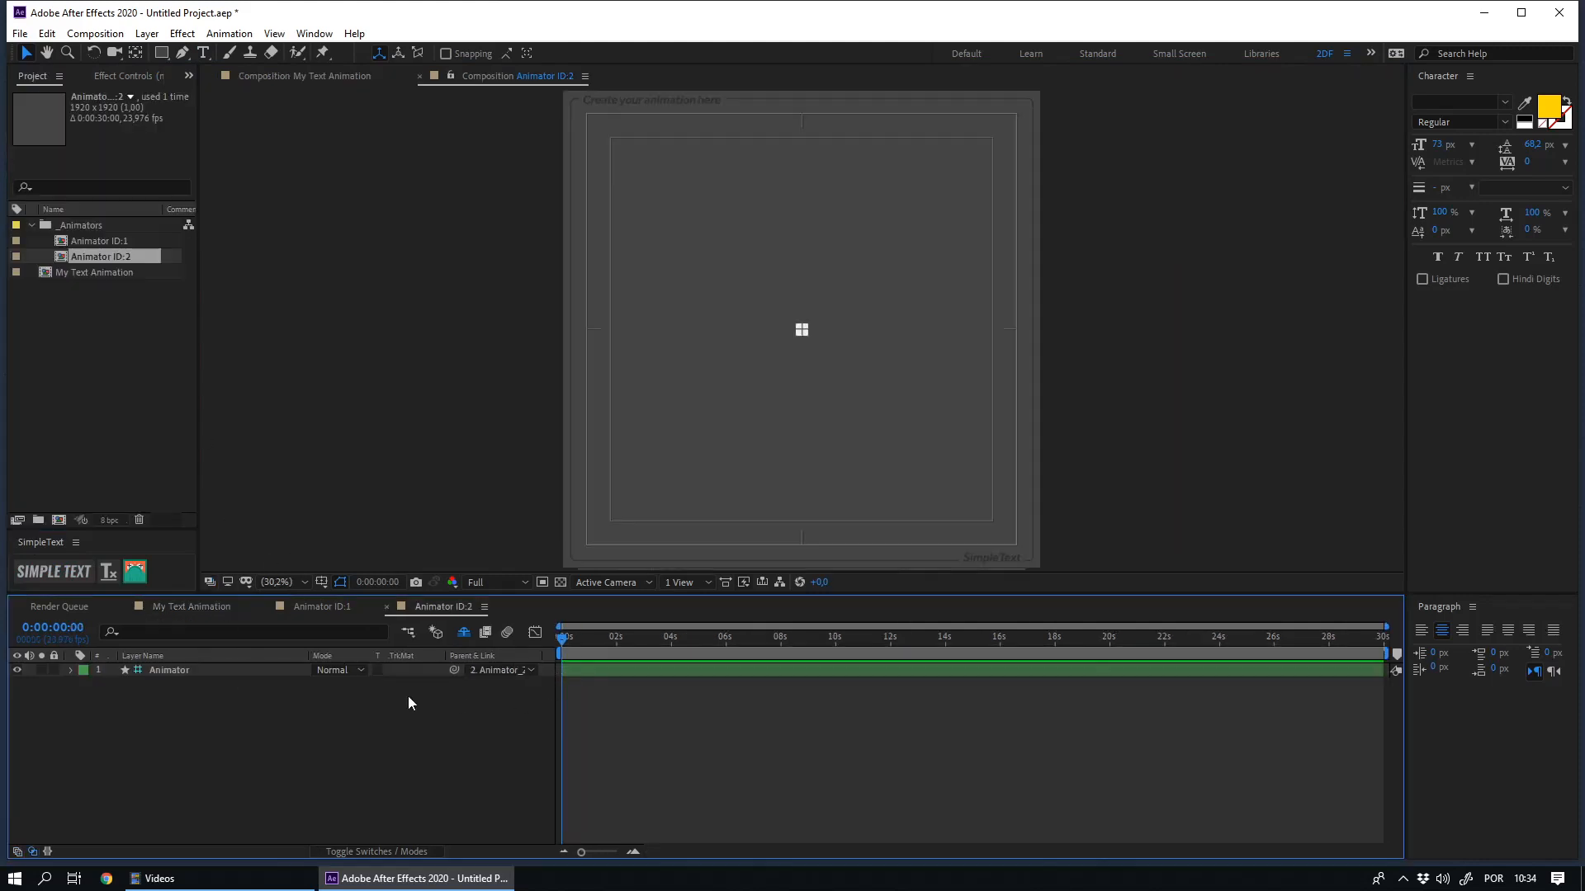
pyautogui.click(153, 671)
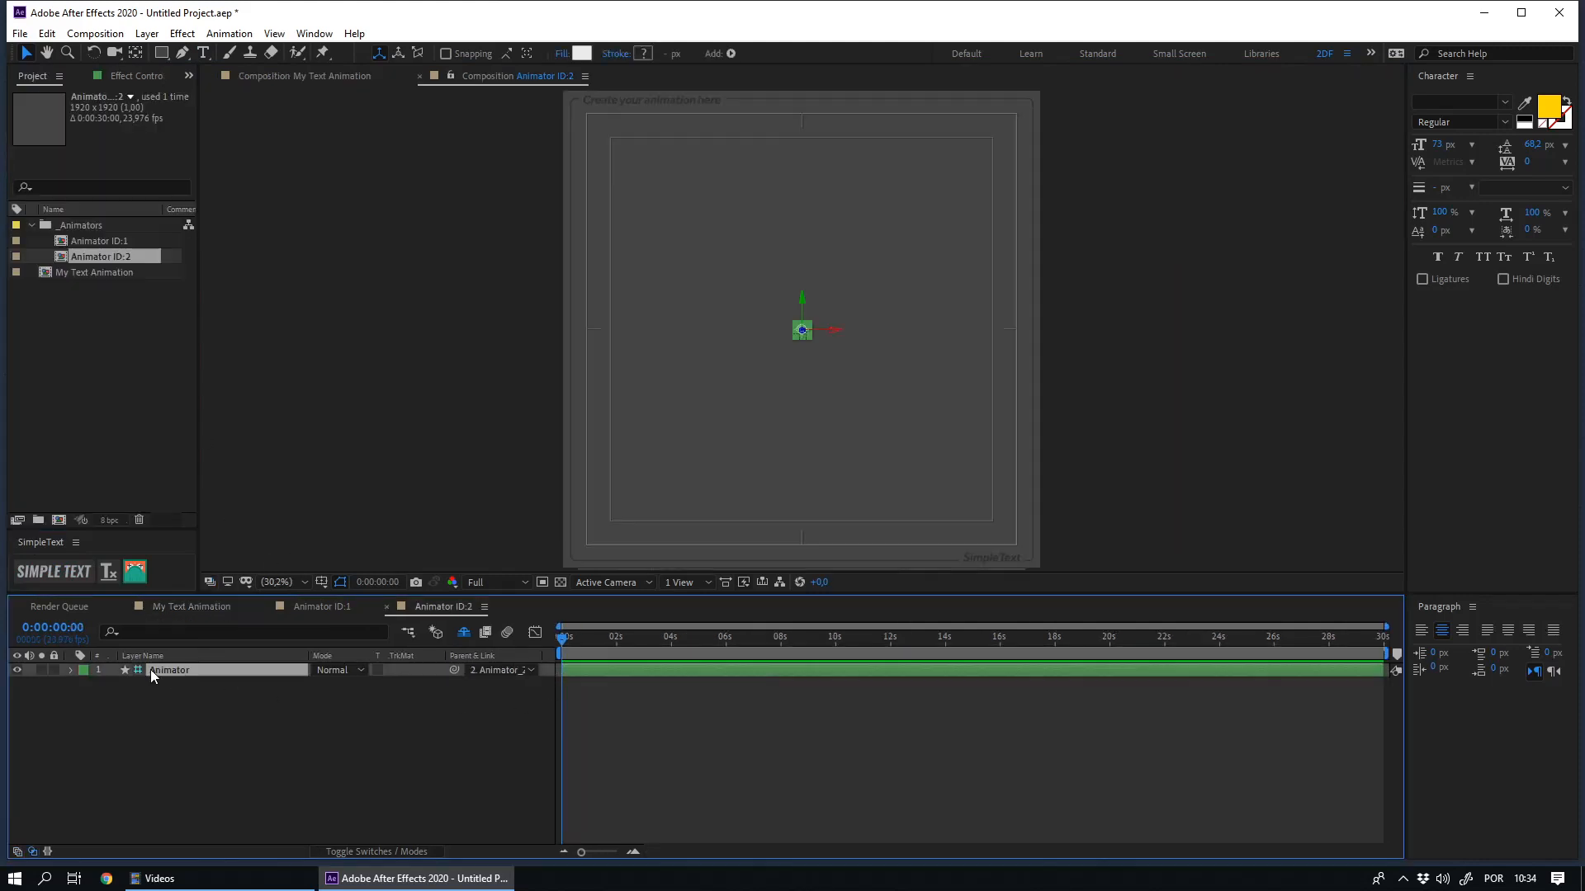
pyautogui.hotkey('alt', 'shift', 'p')
pyautogui.hotkey('shift', 'pagedown')
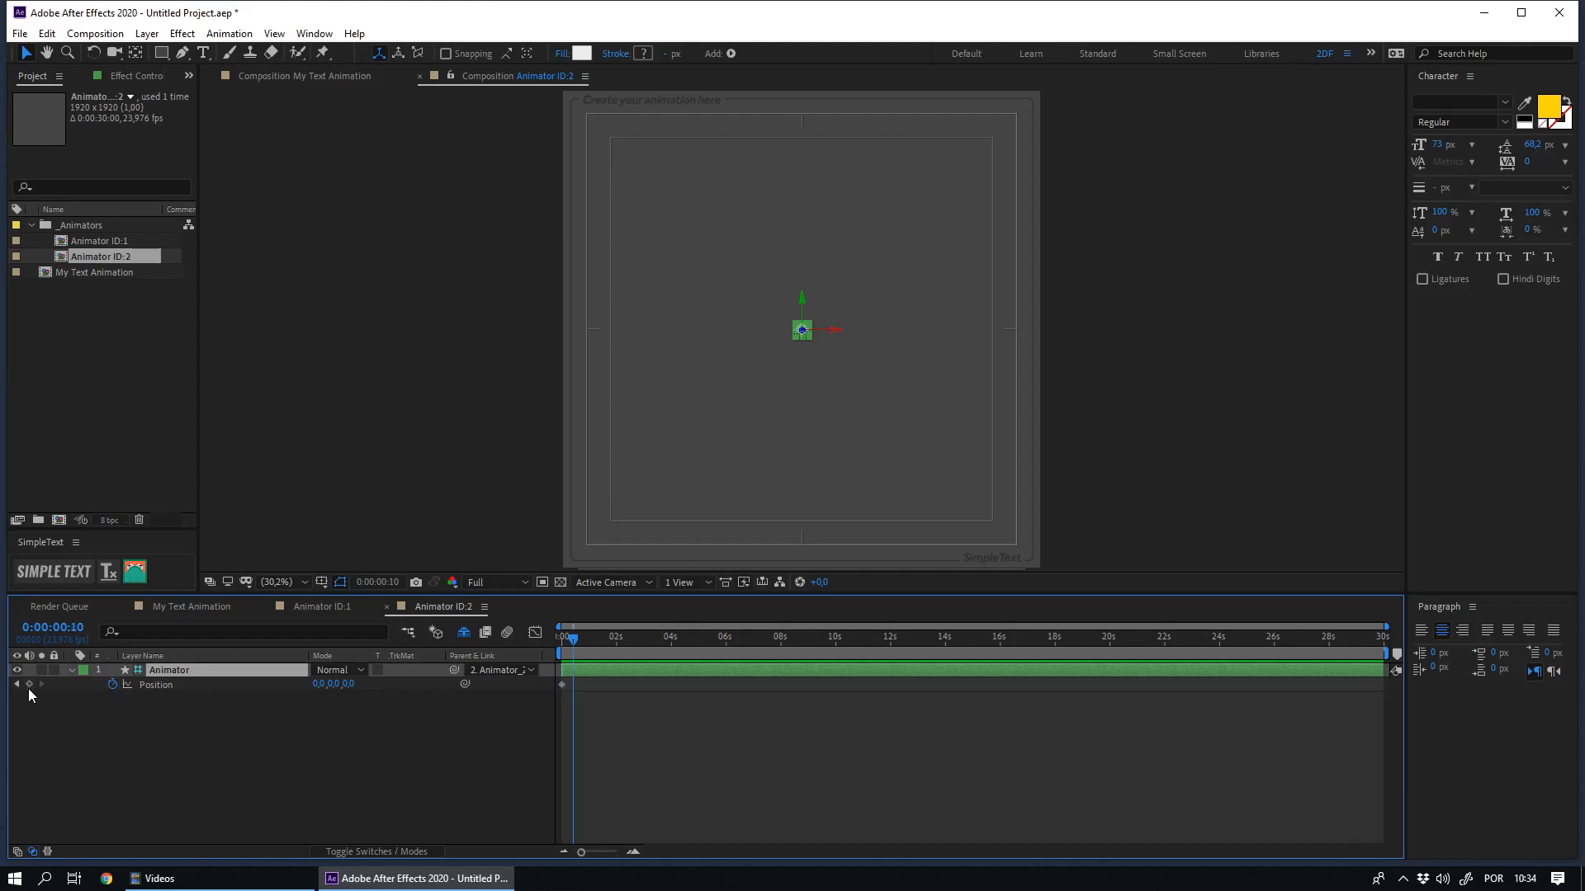
pyautogui.click(29, 685)
# - Move the Animator straight up to about -716 on Y at frame 0 and ease the Position keyframe at frame 10
pyautogui.press('Home')
pyautogui.click(942, 311)
pyautogui.moveTo(800, 330); pyautogui.dragTo(812, 139)
pyautogui.moveTo(573, 708)
pyautogui.mouseDown()
pyautogui.moveTo(569, 668)
pyautogui.moveTo(566, 702)
pyautogui.moveTo(572, 690)
pyautogui.mouseUp()
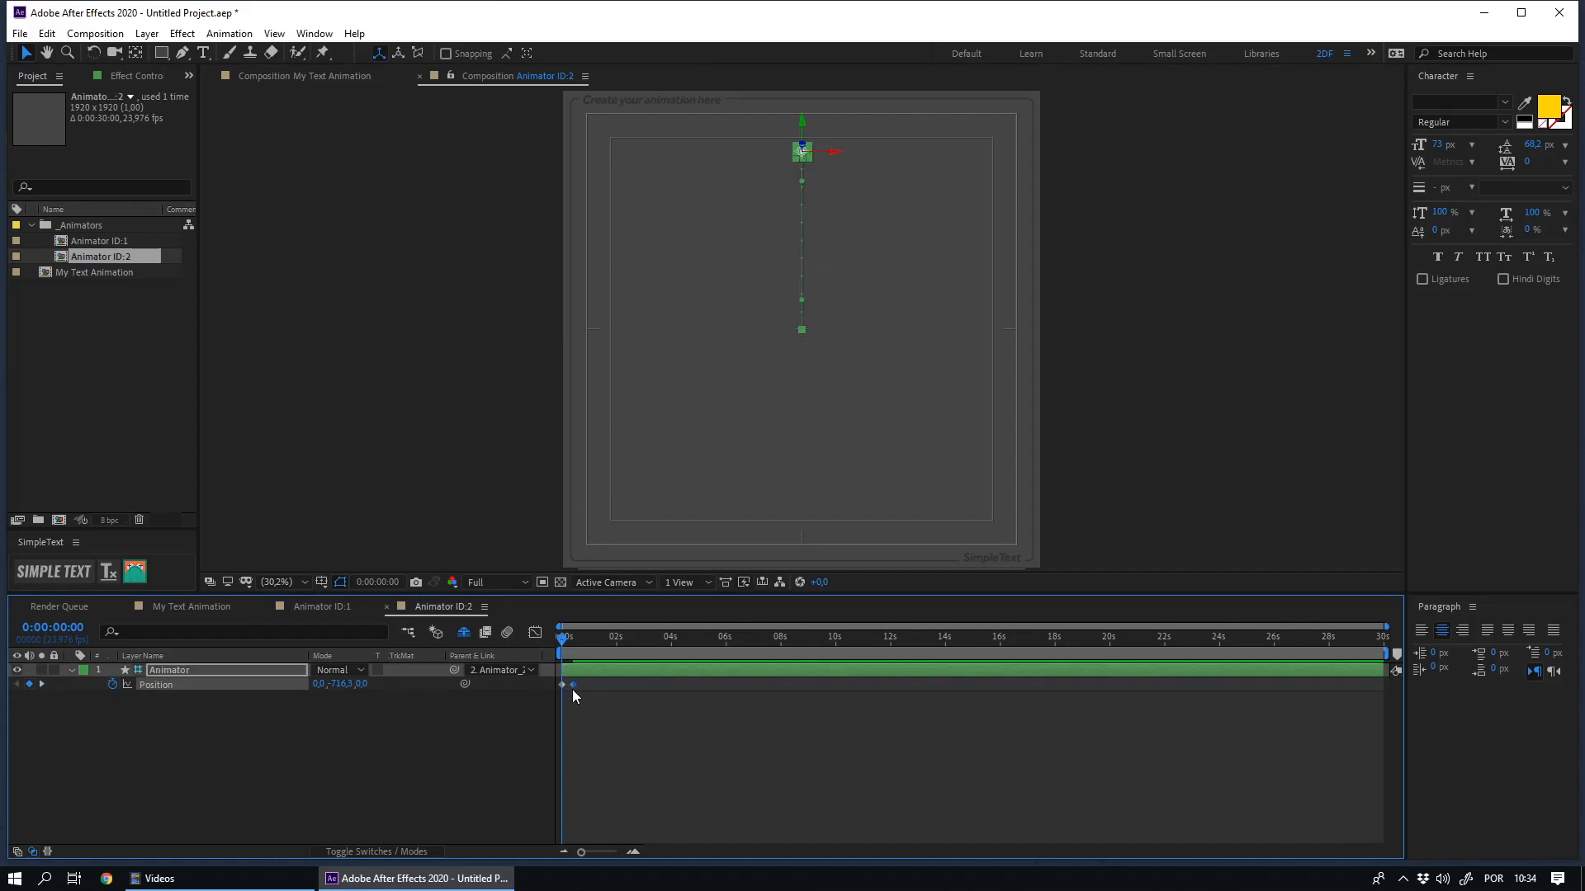
# - Return to the My Text Animation comp and preview both text animations
pyautogui.click(168, 609)
pyautogui.press('space')
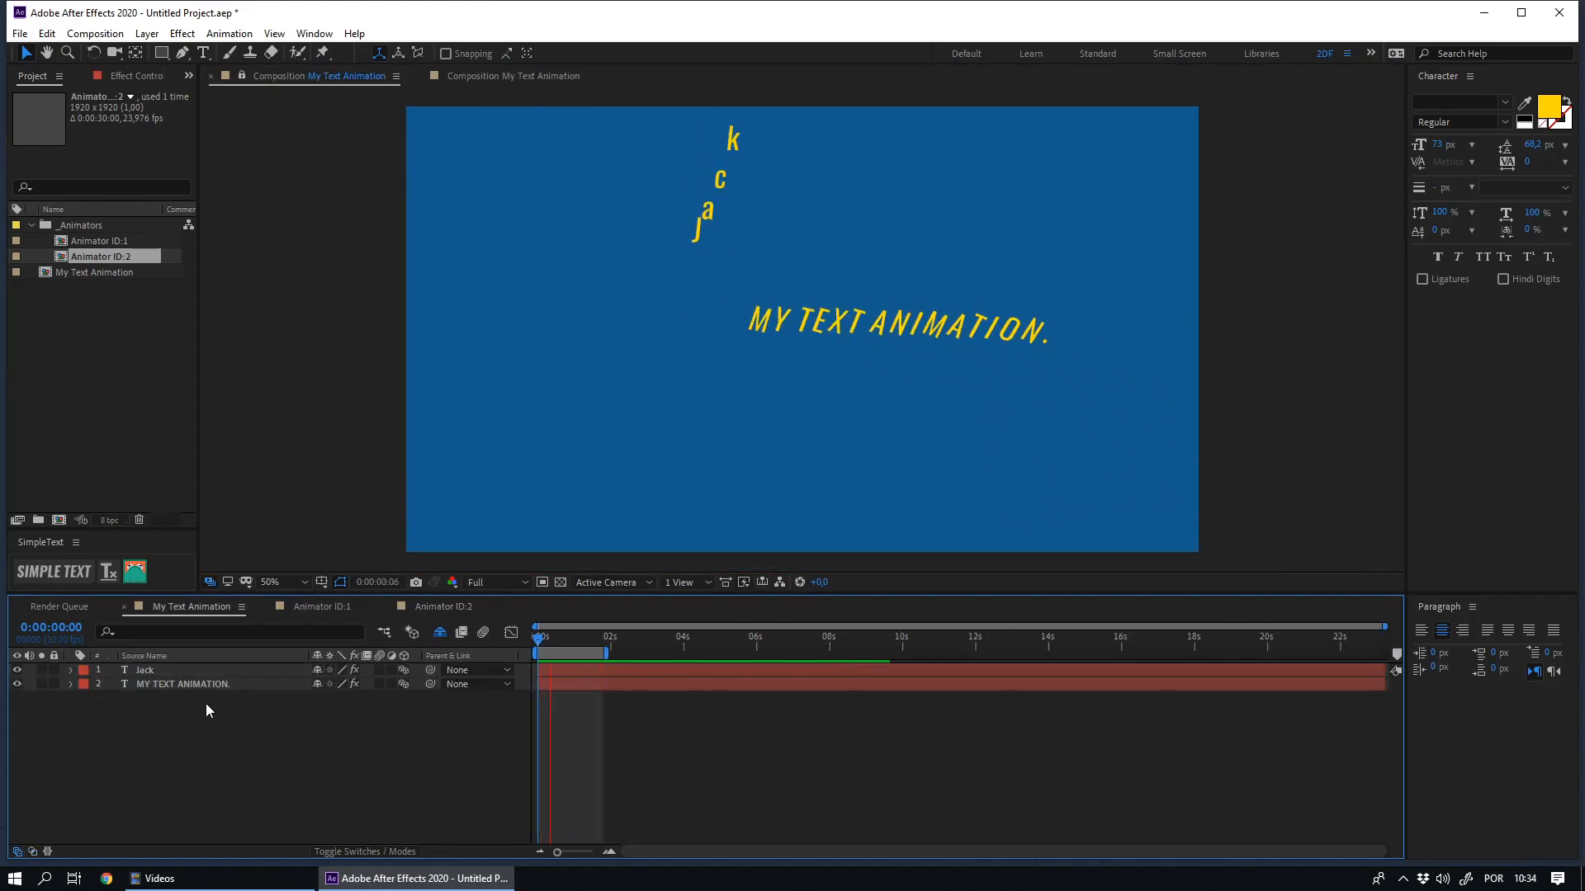
pyautogui.press('space')
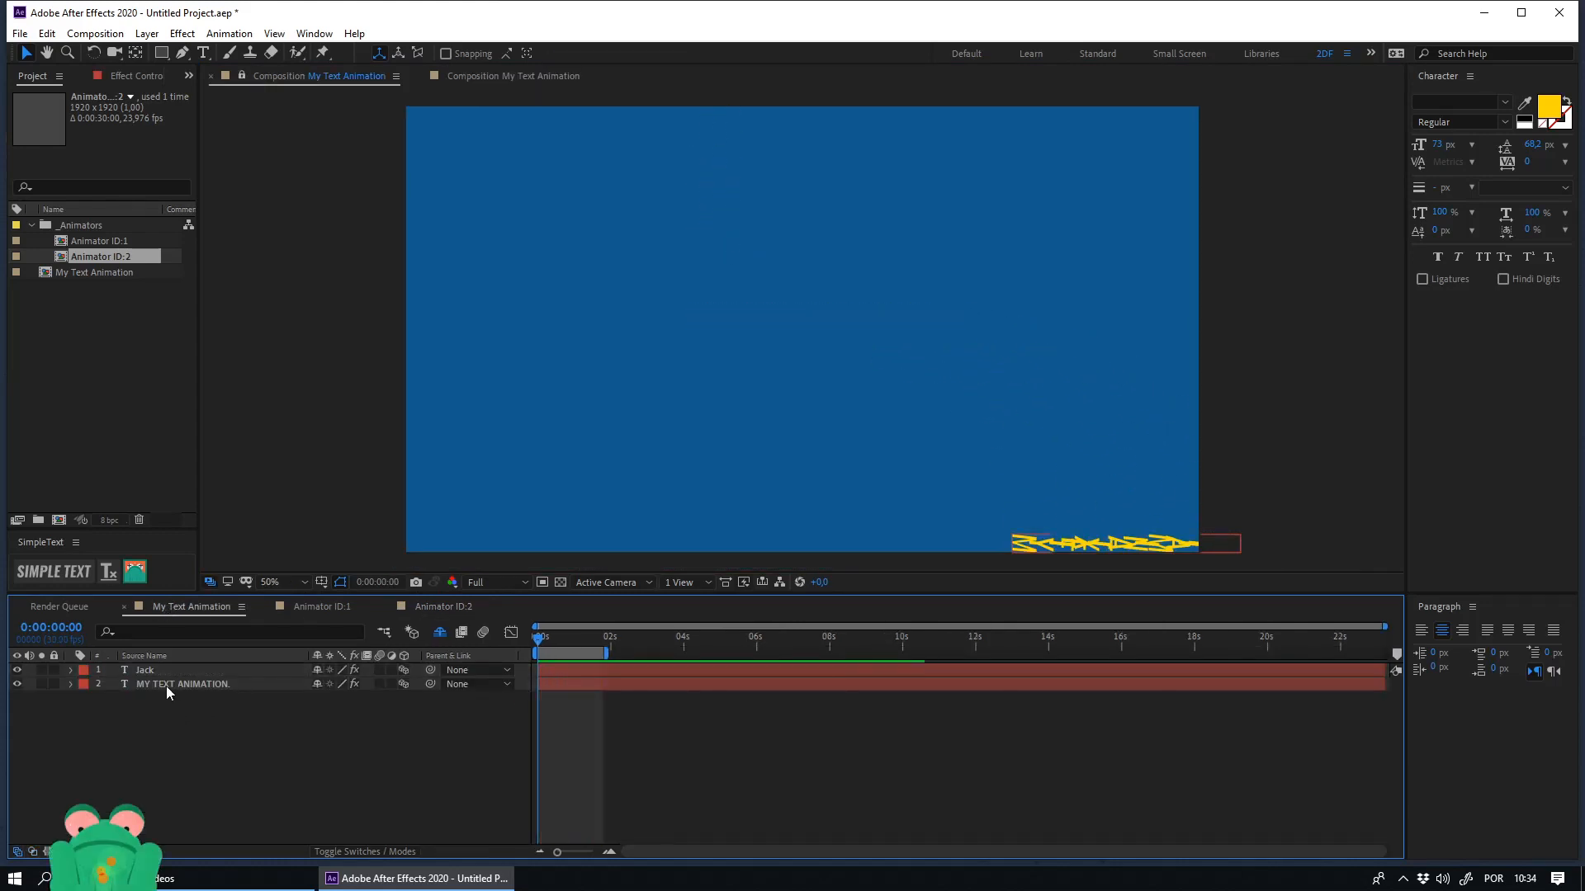
# - Try Animator 2 in the MY TEXT ANIMATION. layer's 2DF SimpleText effect and preview it
pyautogui.click(165, 686)
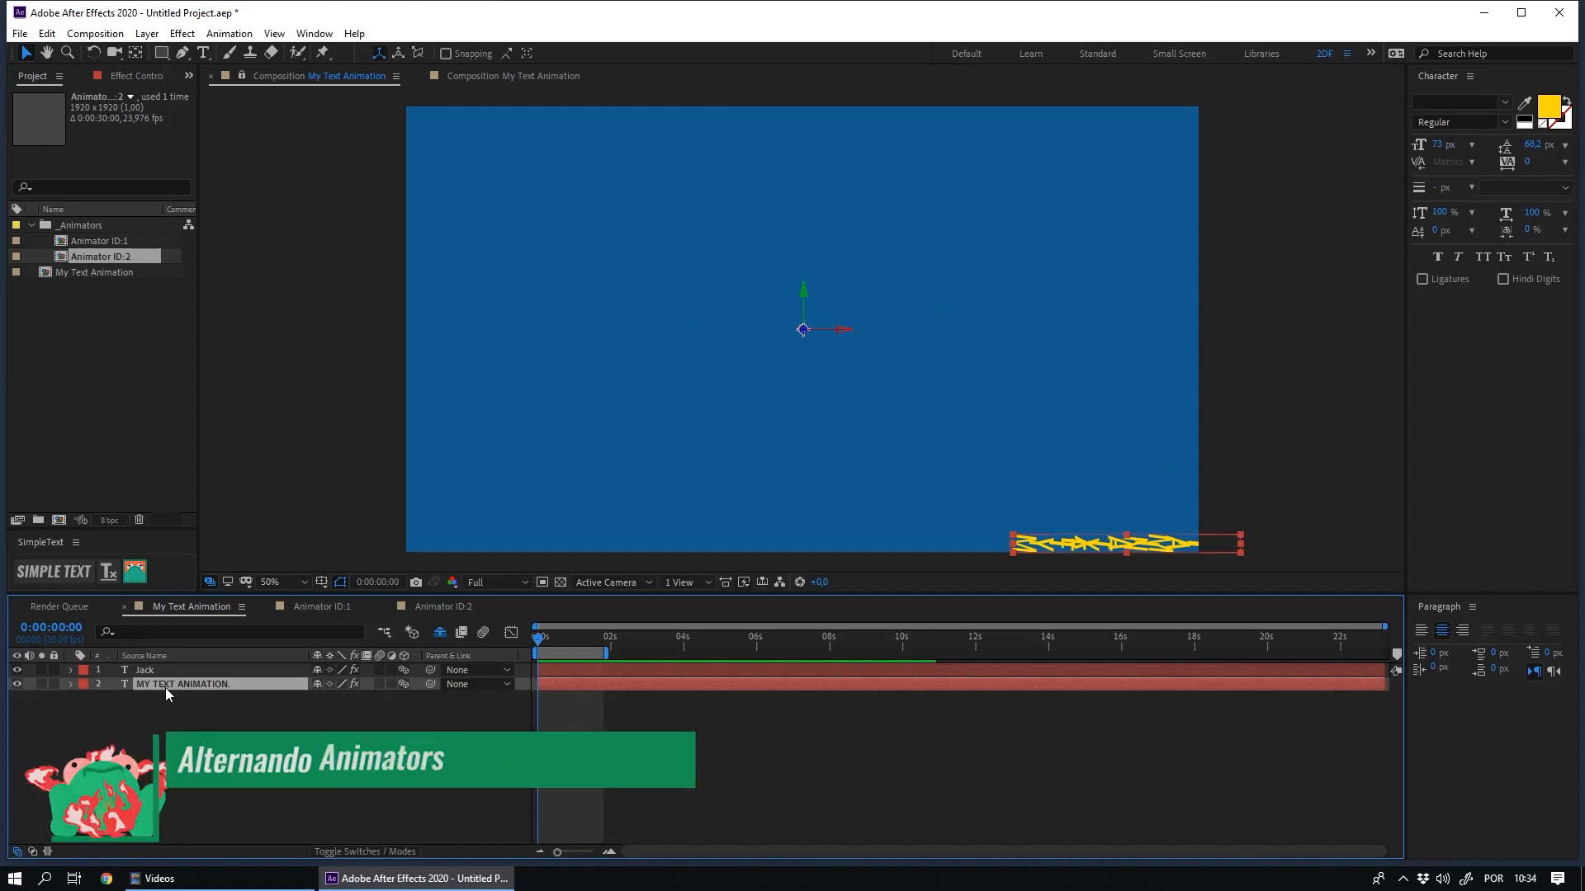
pyautogui.click(122, 76)
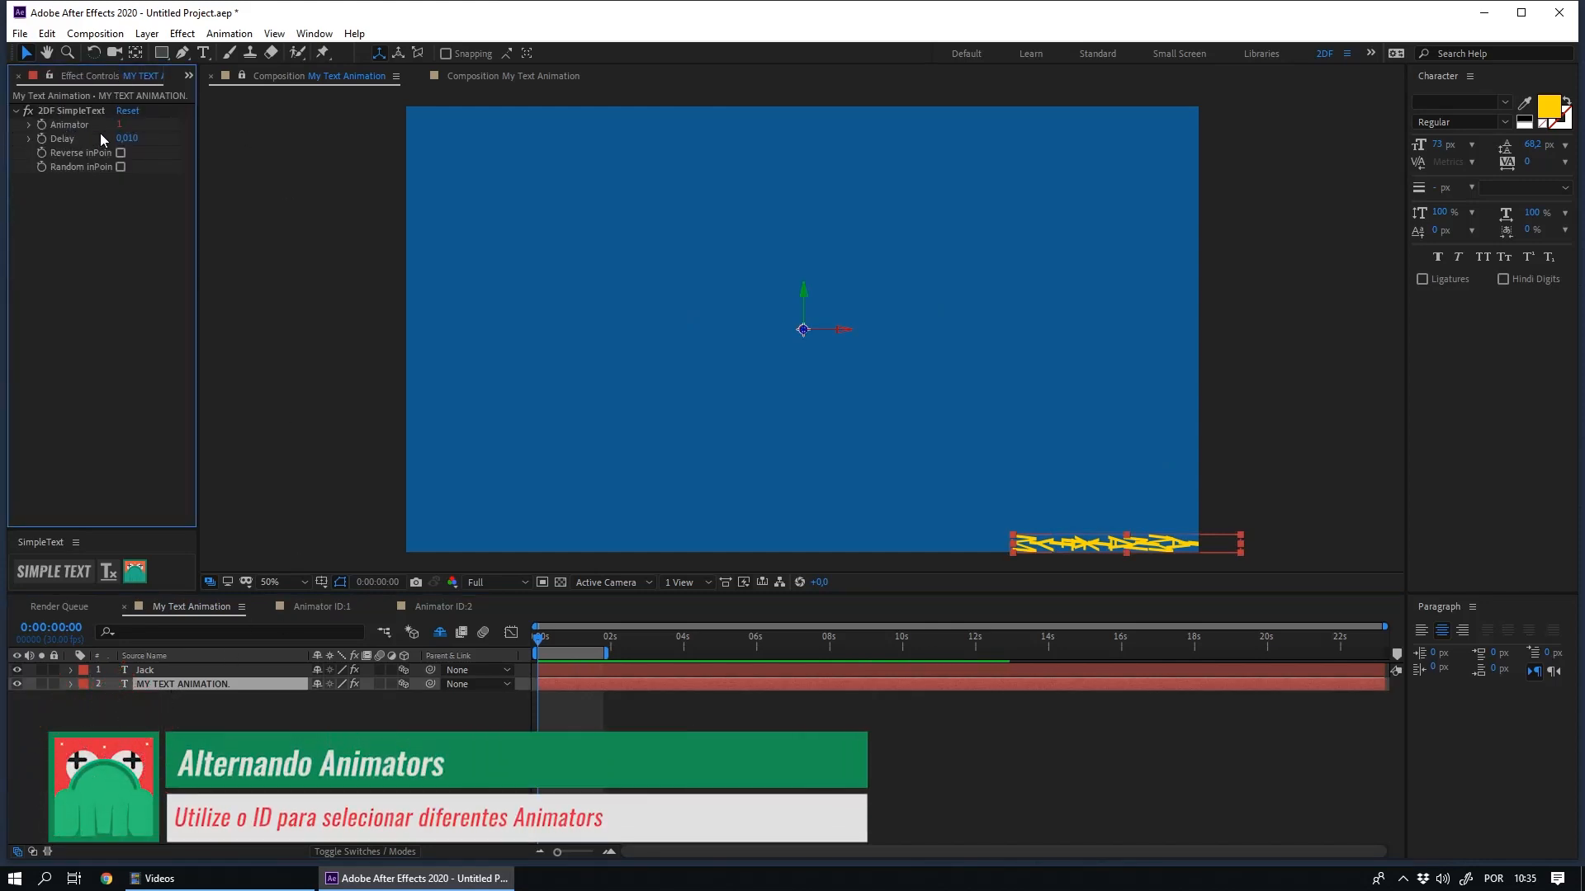
pyautogui.moveTo(118, 124); pyautogui.dragTo(190, 245)
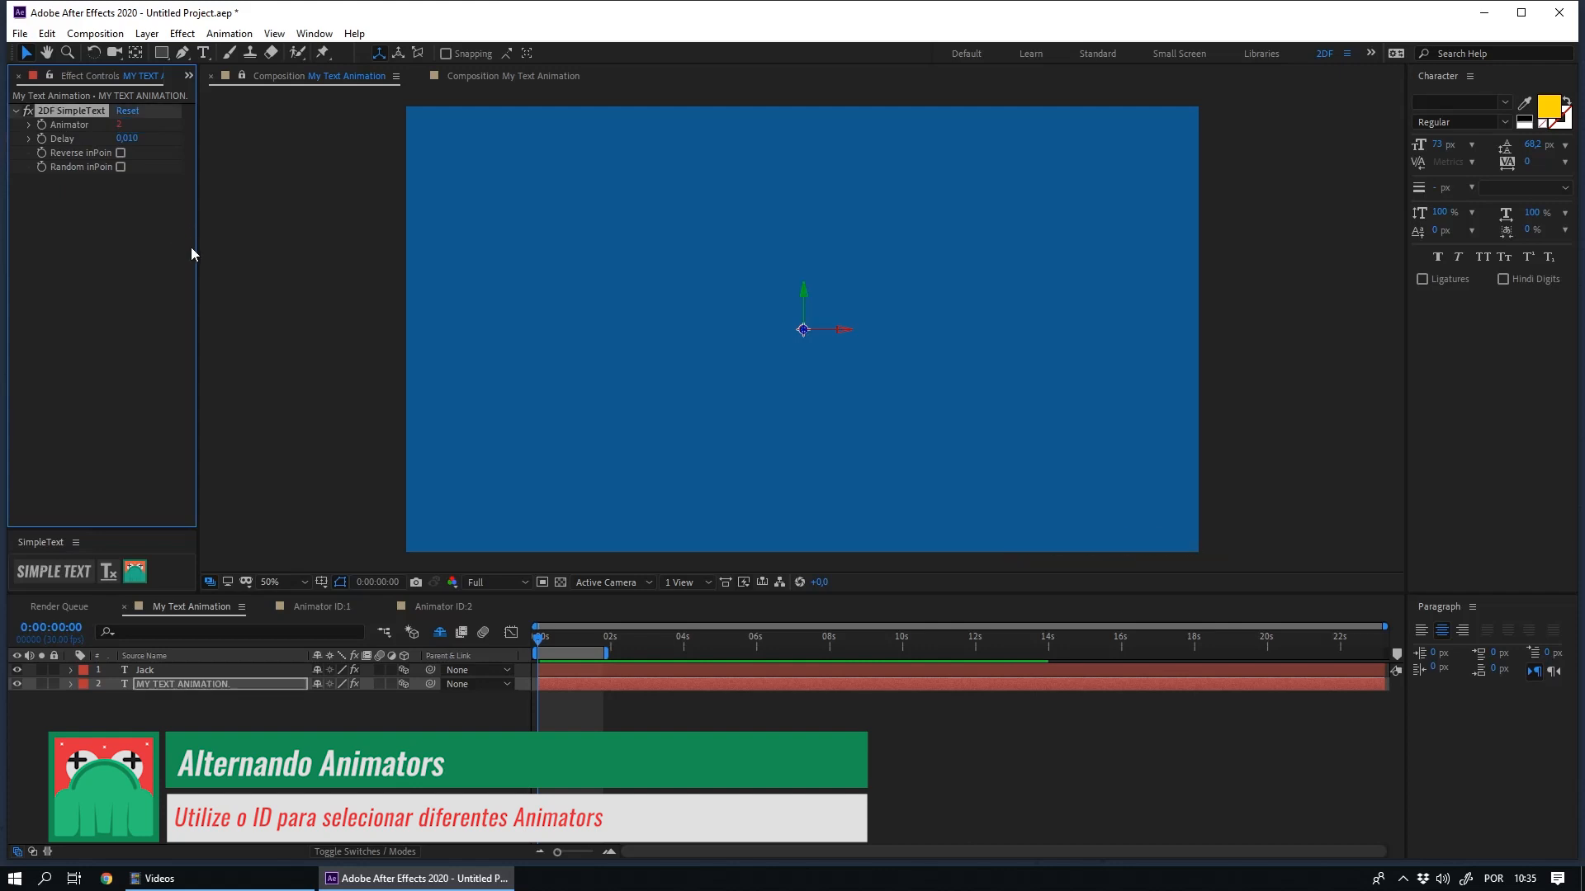
pyautogui.press('space')
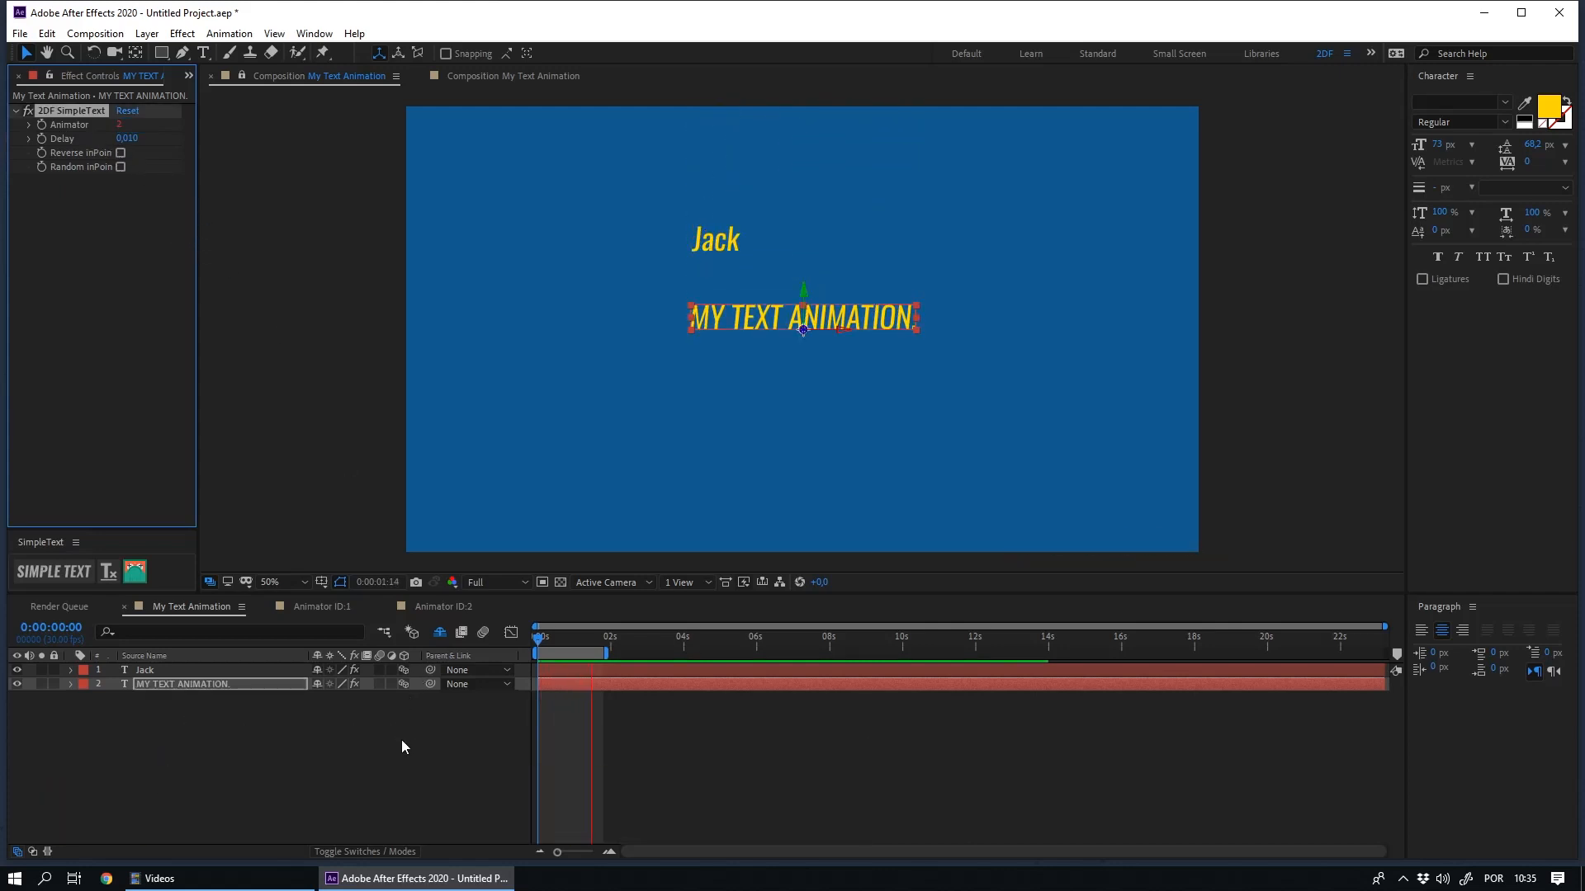
# - Set the MY TEXT ANIMATION. layer's 2DF SimpleText Animator back to 1
pyautogui.click(118, 124)
pyautogui.write('1')
pyautogui.press('Return')
# - Set the name text layer's 2DF SimpleText Animator to 1 and preview both text animations
pyautogui.click(150, 673)
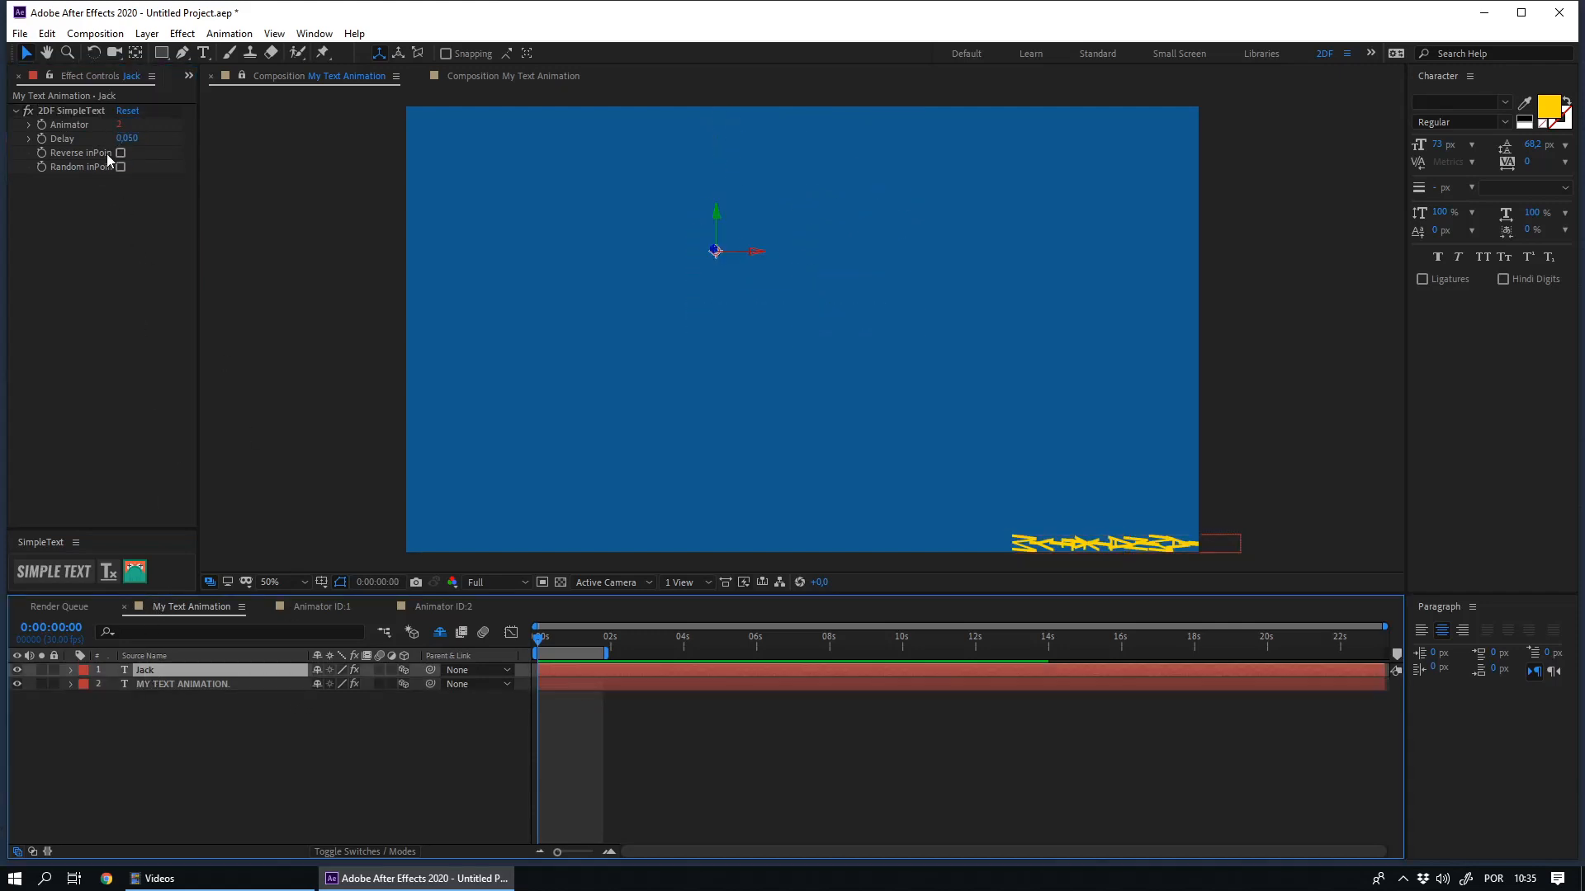
pyautogui.click(119, 125)
pyautogui.click(119, 125)
pyautogui.write('1')
pyautogui.press('Return')
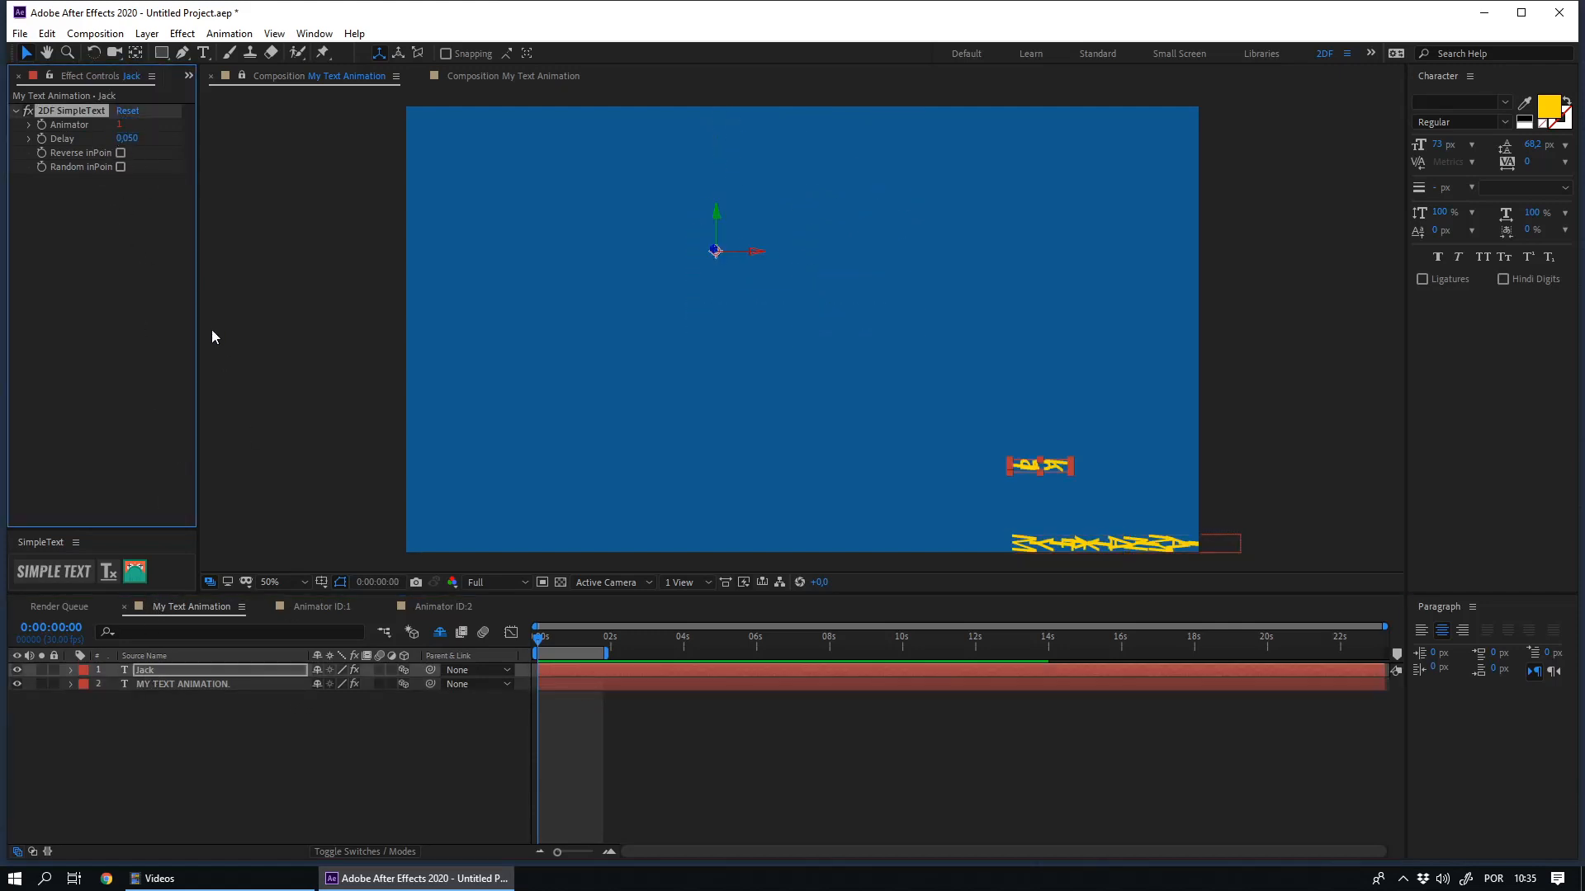
pyautogui.press('space')
pyautogui.click(394, 740)
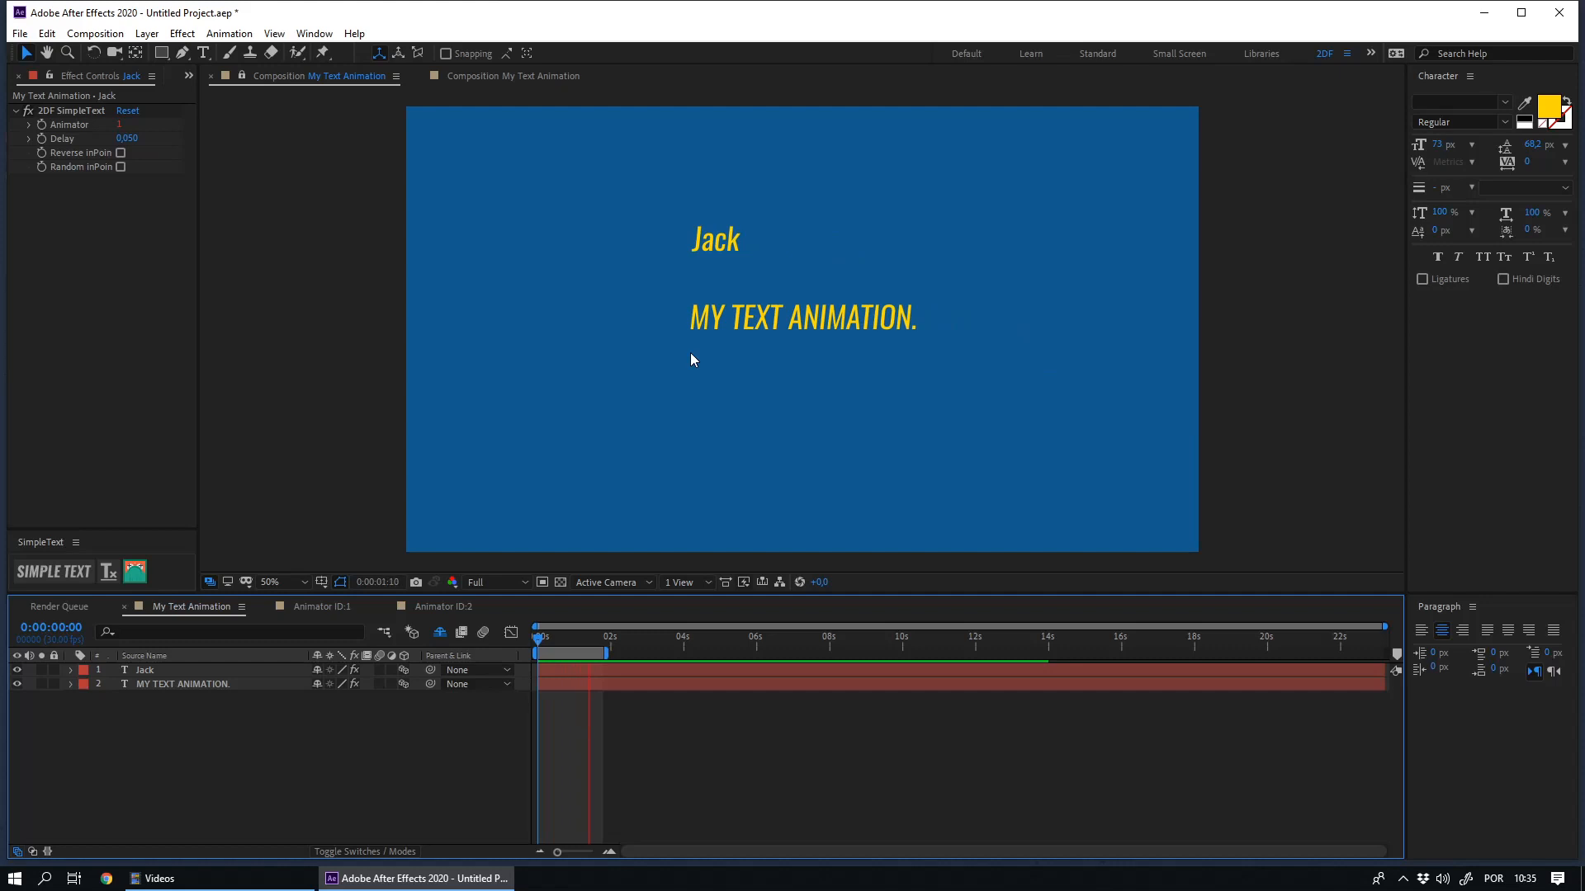
# - Apply SimpleText to the 2DeadFrog text layer using the existing Animator ID:1 comp
pyautogui.click(165, 670)
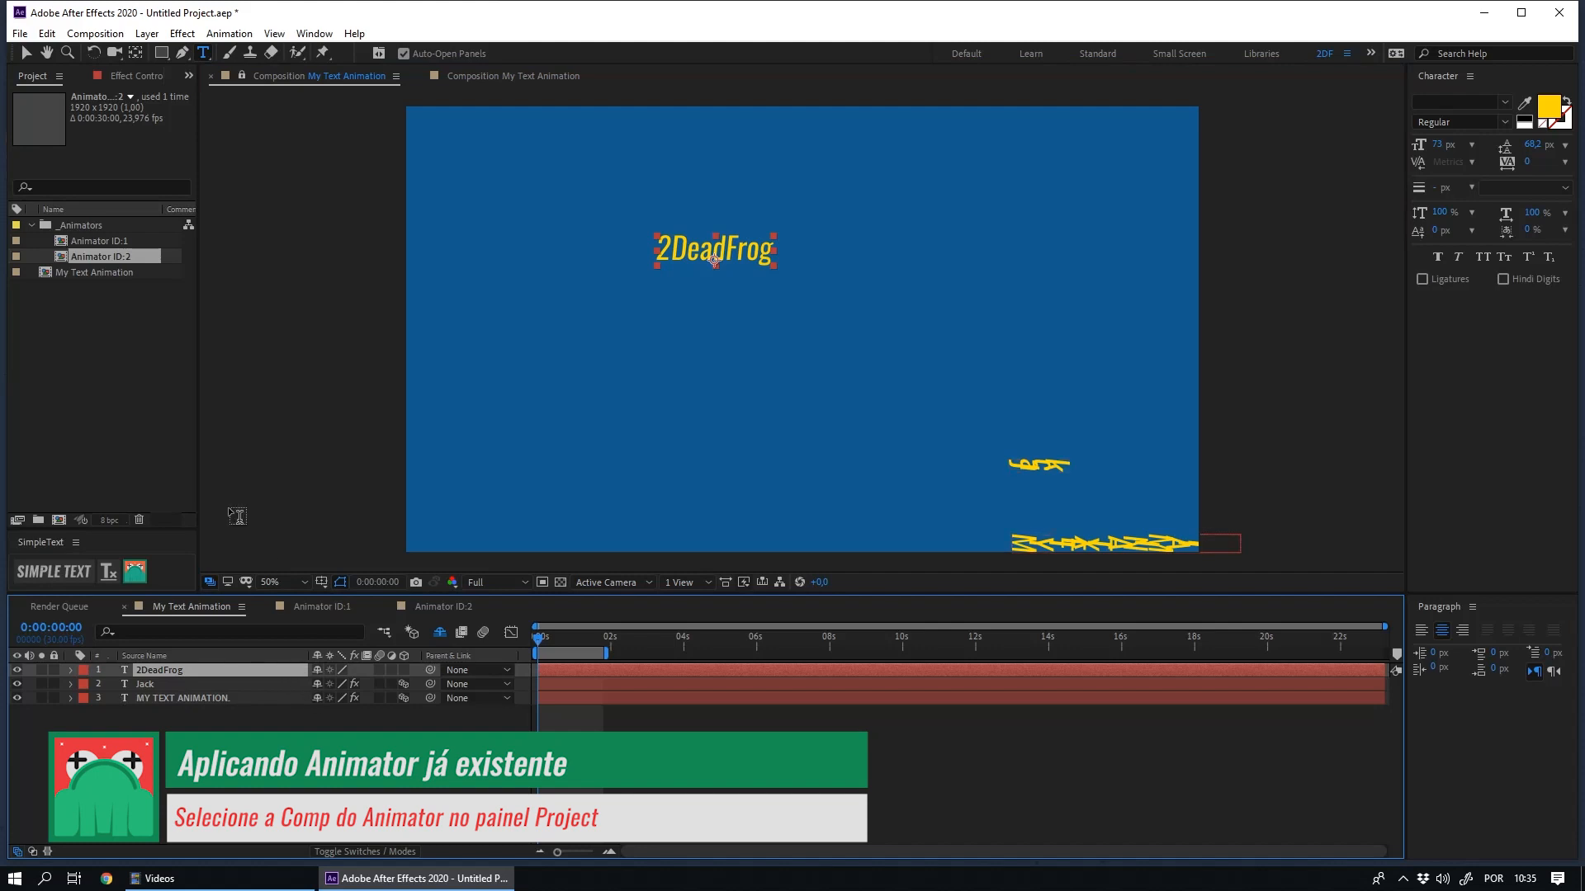
pyautogui.click(86, 334)
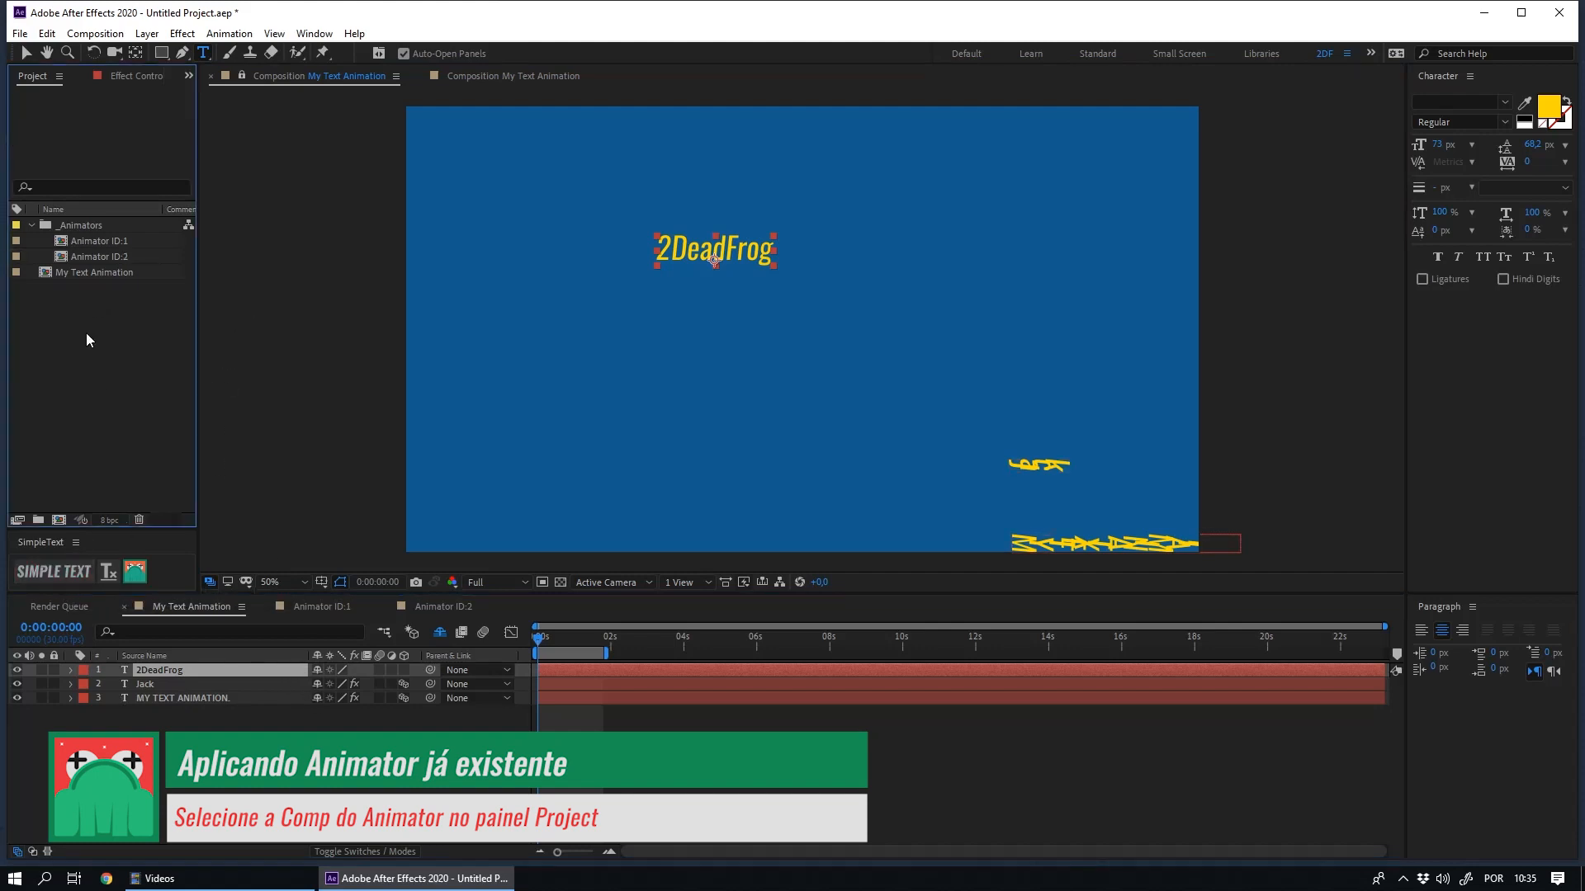
pyautogui.click(99, 241)
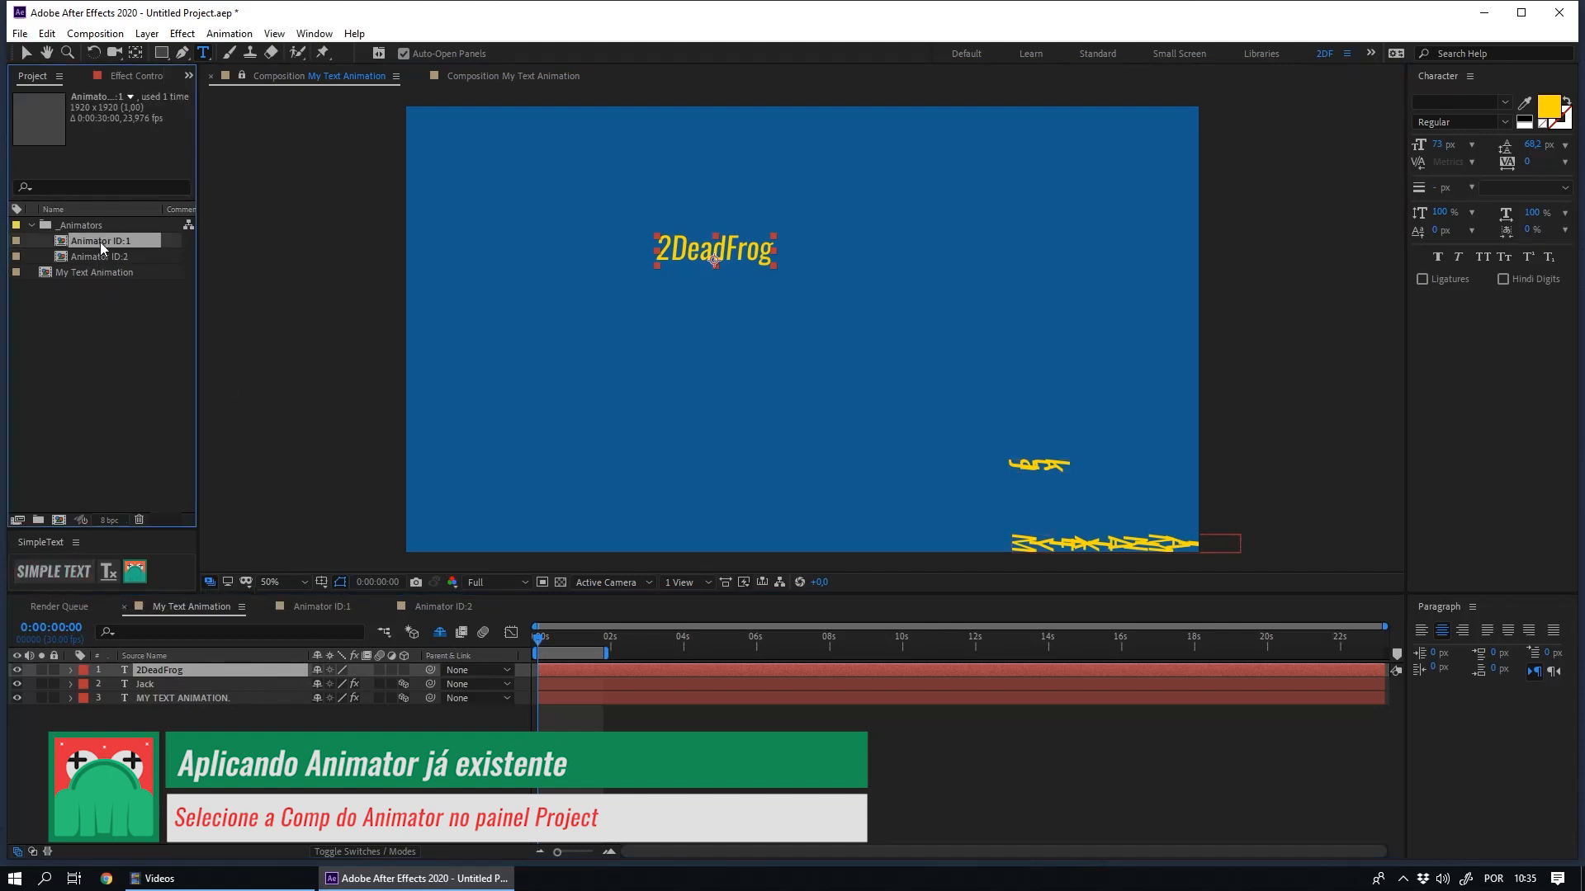
pyautogui.click(104, 256)
pyautogui.click(107, 239)
pyautogui.click(157, 671)
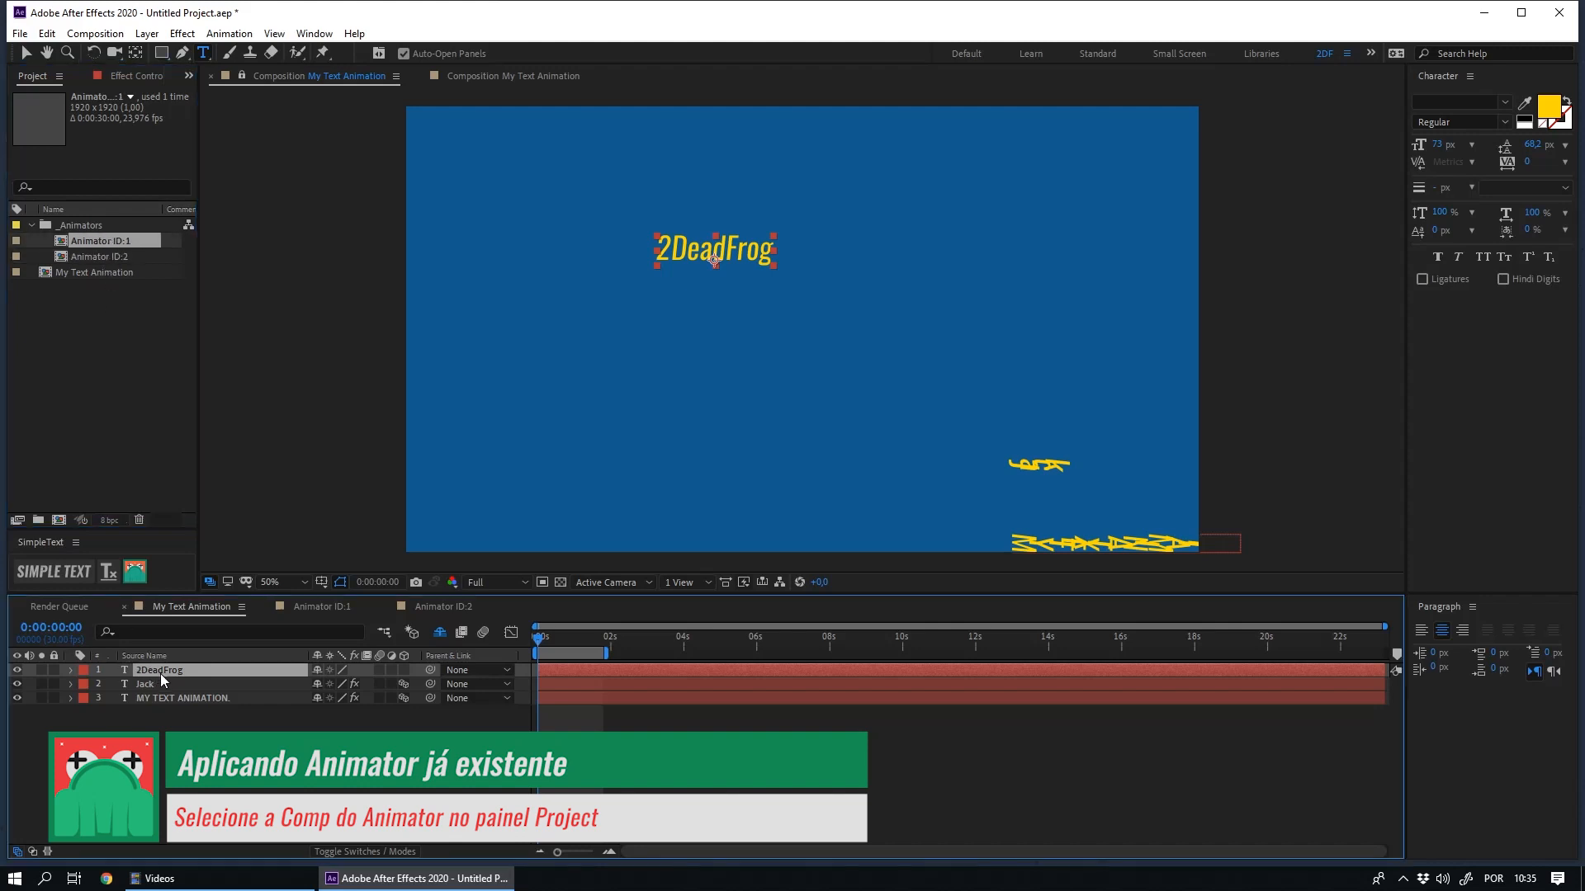
pyautogui.click(61, 574)
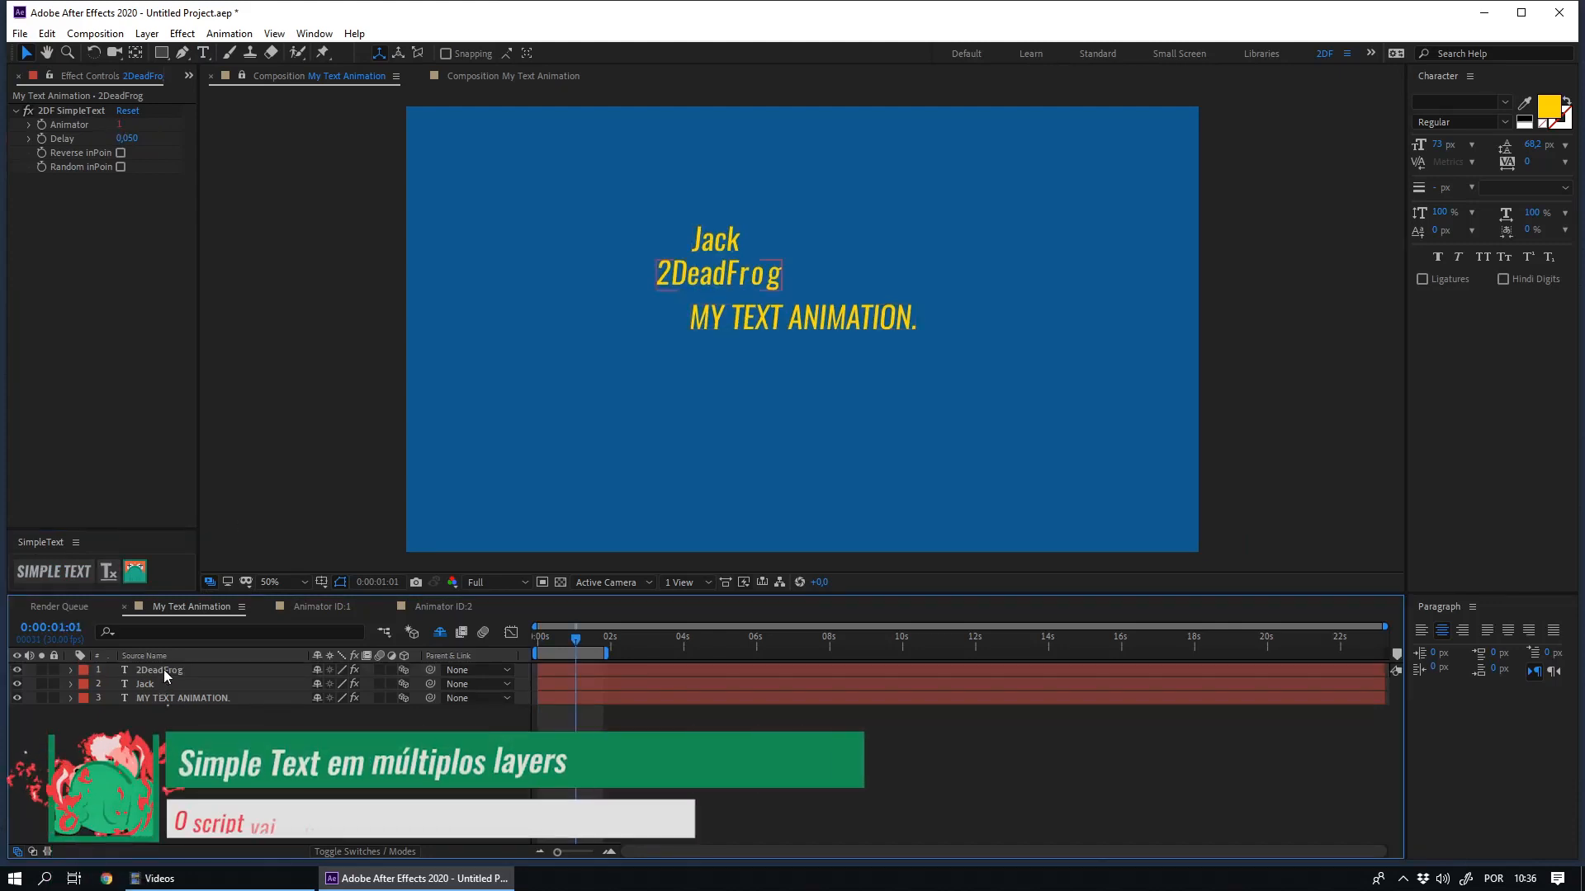
# - Apply SimpleText to all three text layers at once and preview the animation from the start
pyautogui.click(159, 670)
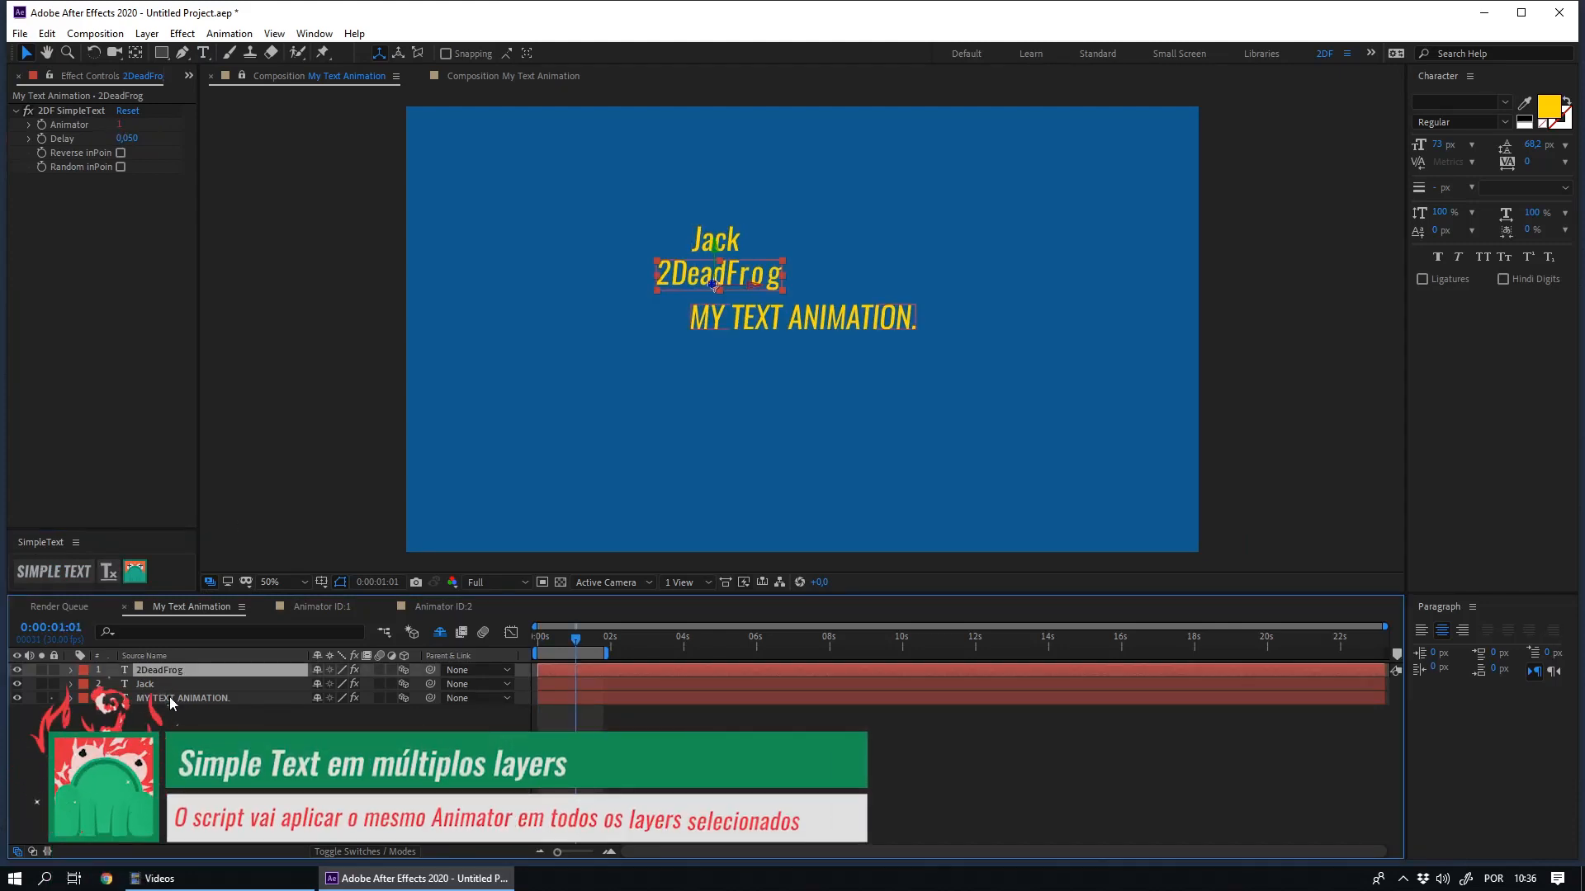
pyautogui.keyDown('shift'); pyautogui.click(177, 698); pyautogui.keyUp('shift')
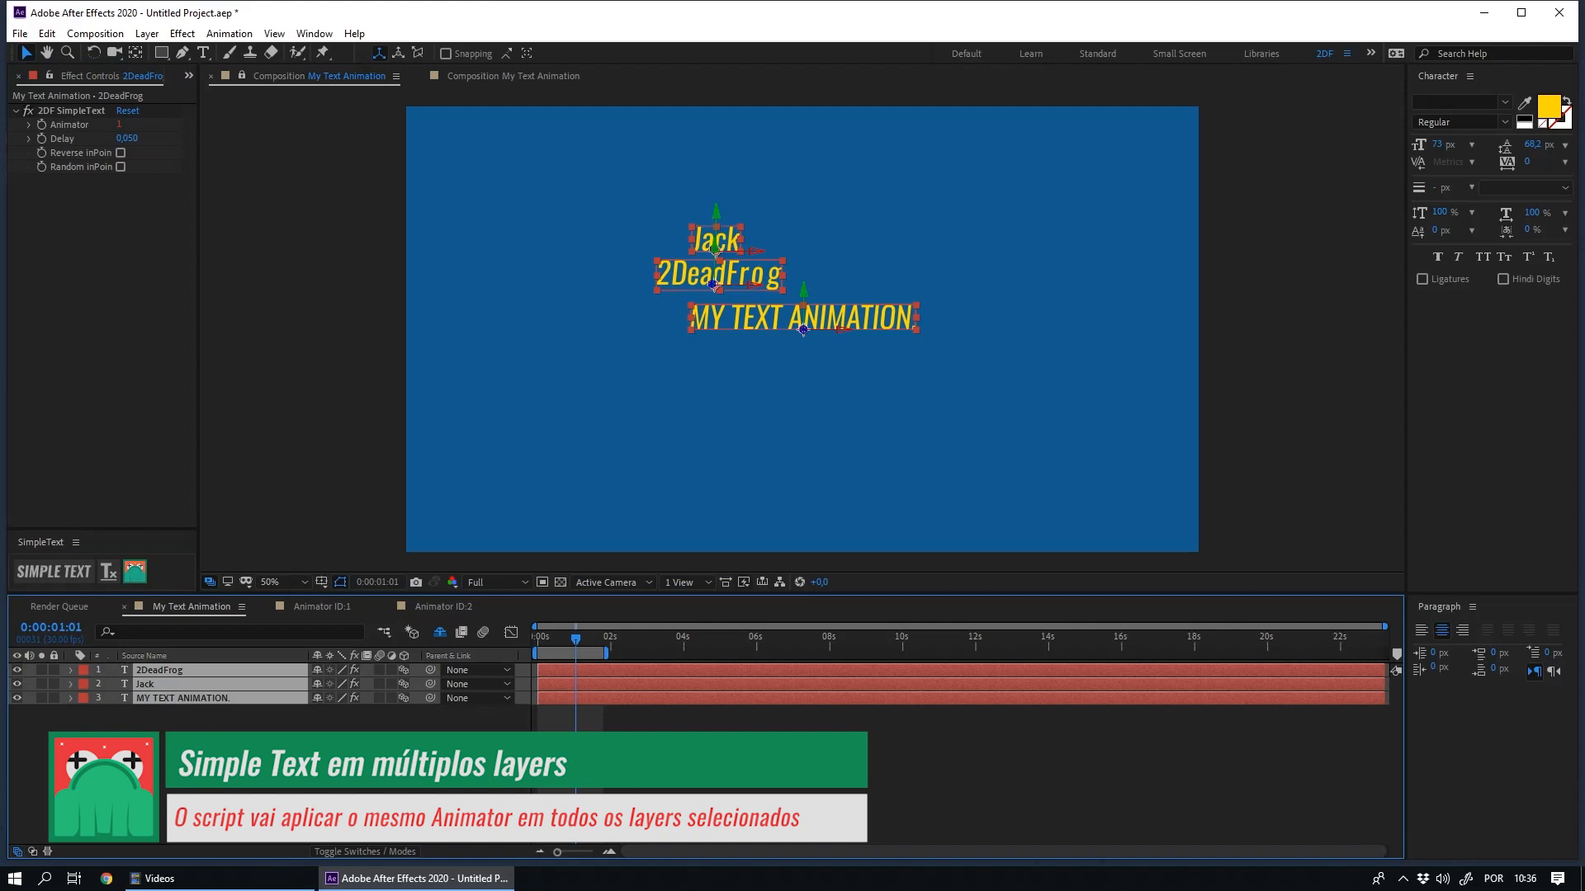
pyautogui.click(59, 573)
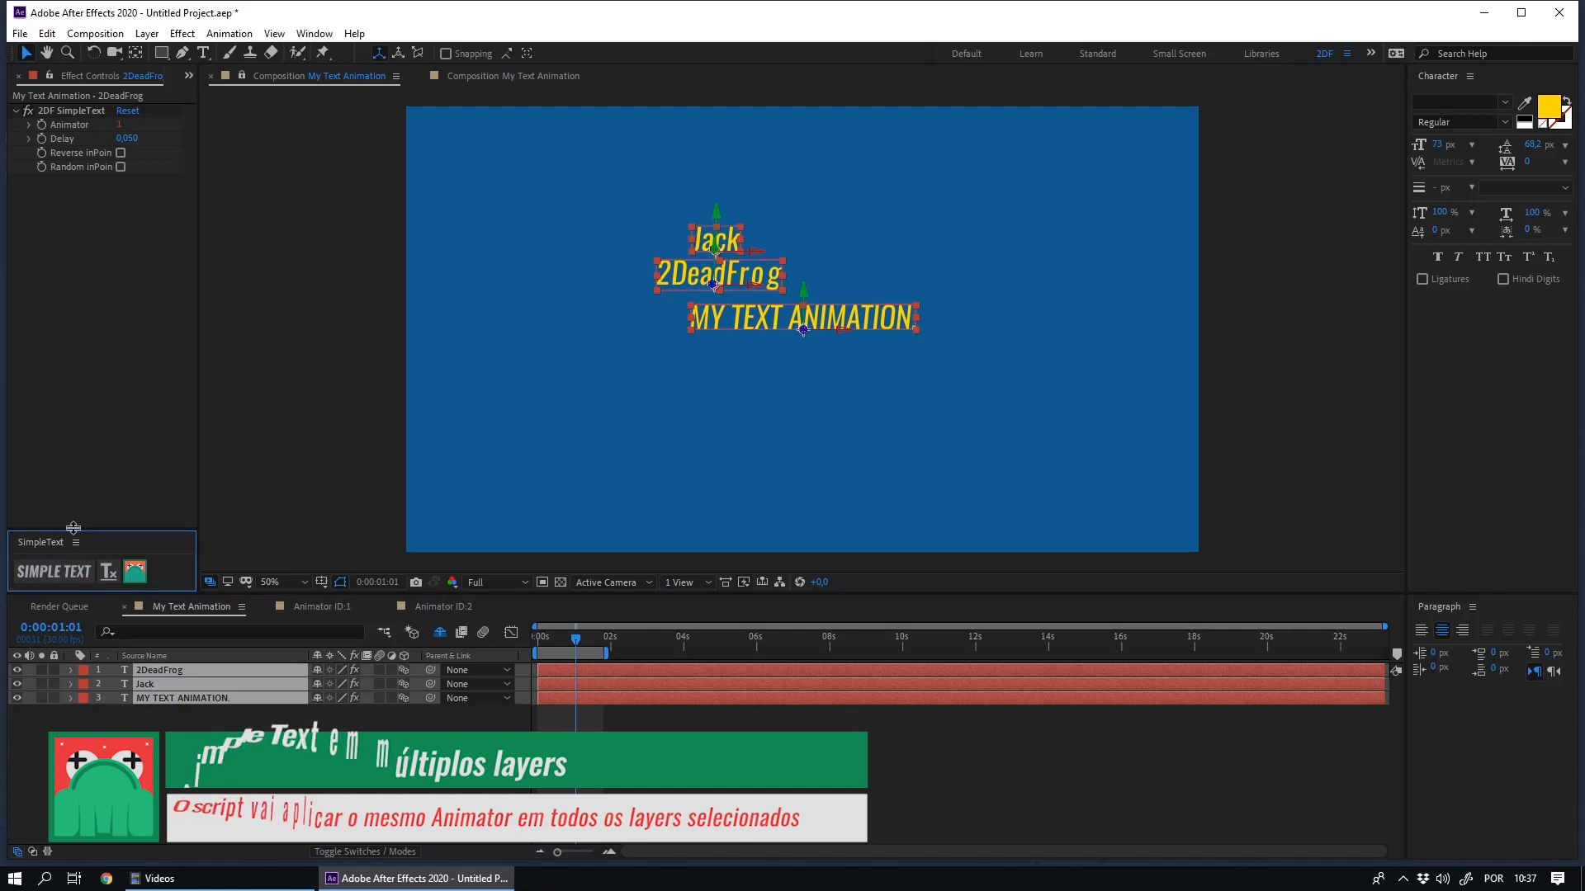
pyautogui.press('Home')
pyautogui.click(496, 780)
pyautogui.press('space')
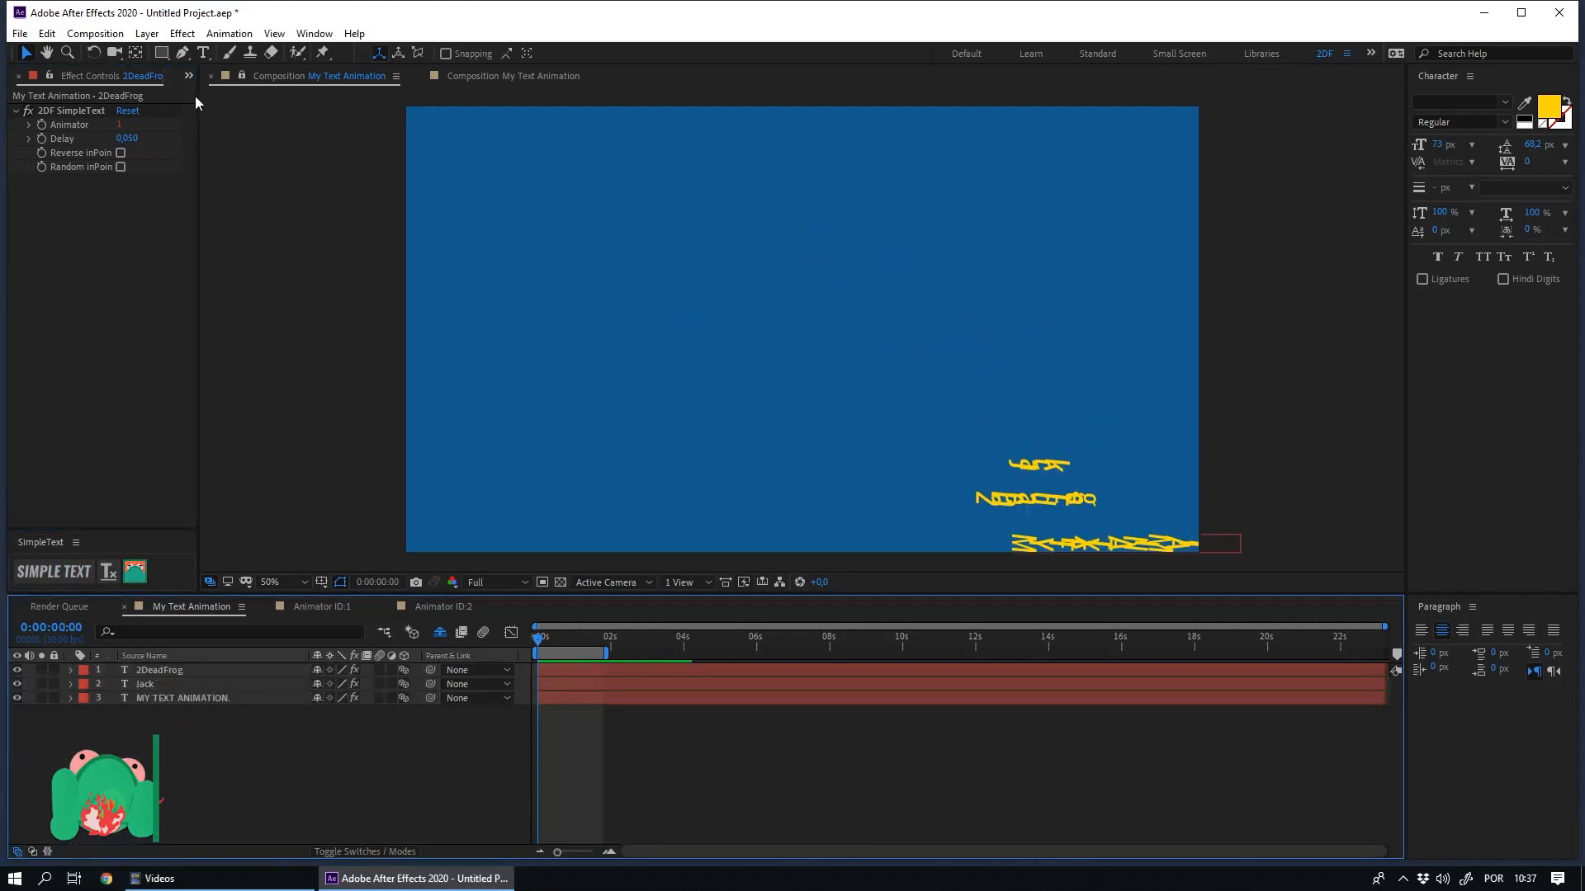
# - Duplicate the Animator ID:1 comp in the project
pyautogui.click(189, 76)
pyautogui.click(200, 94)
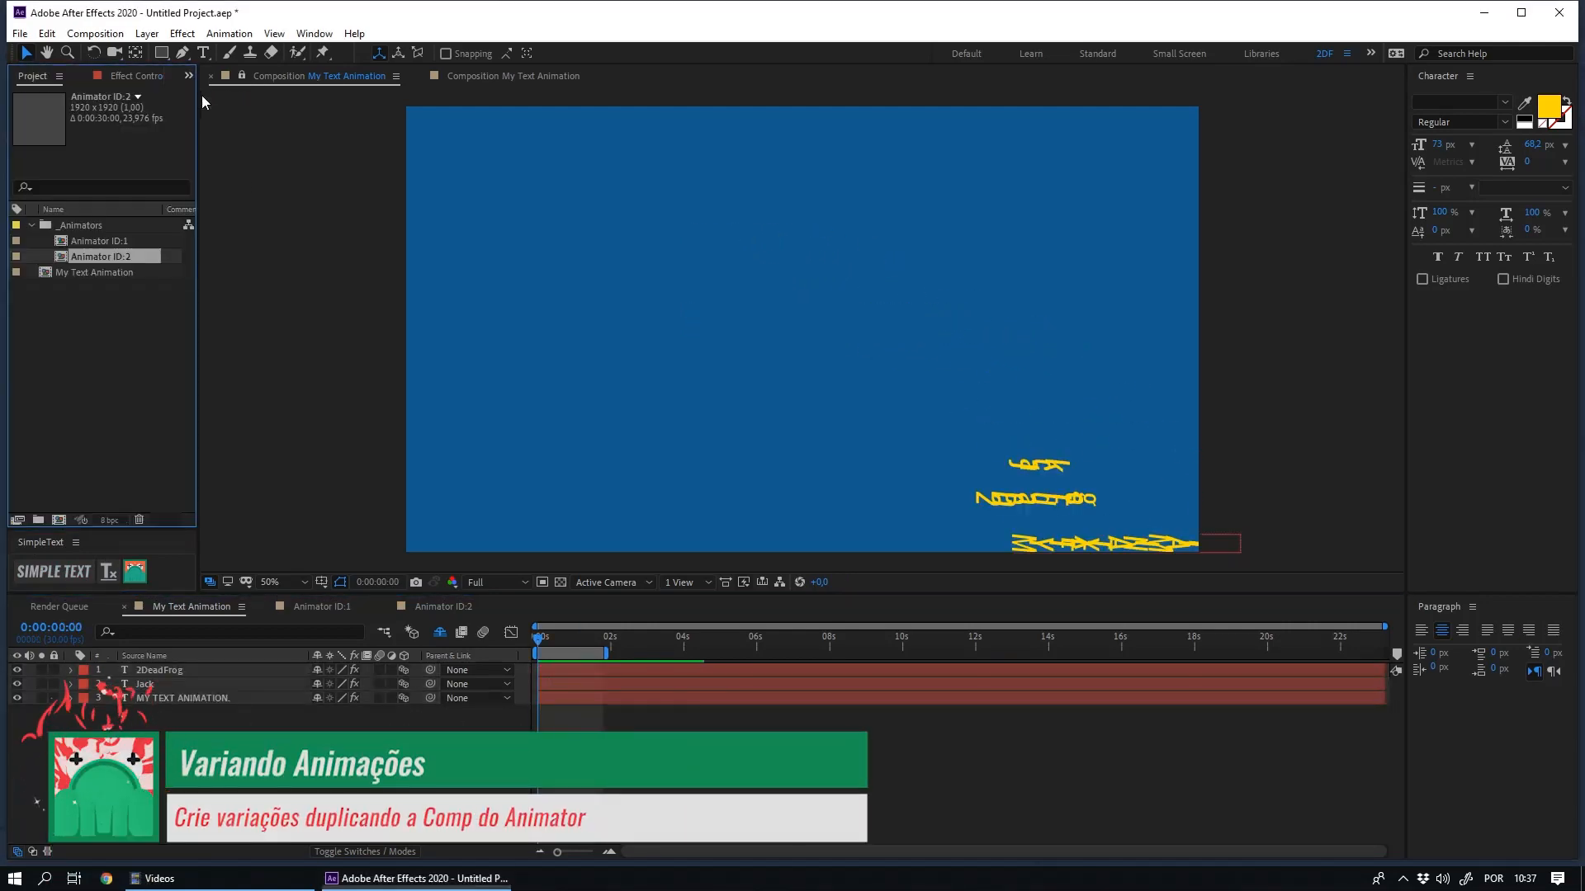
pyautogui.click(136, 243)
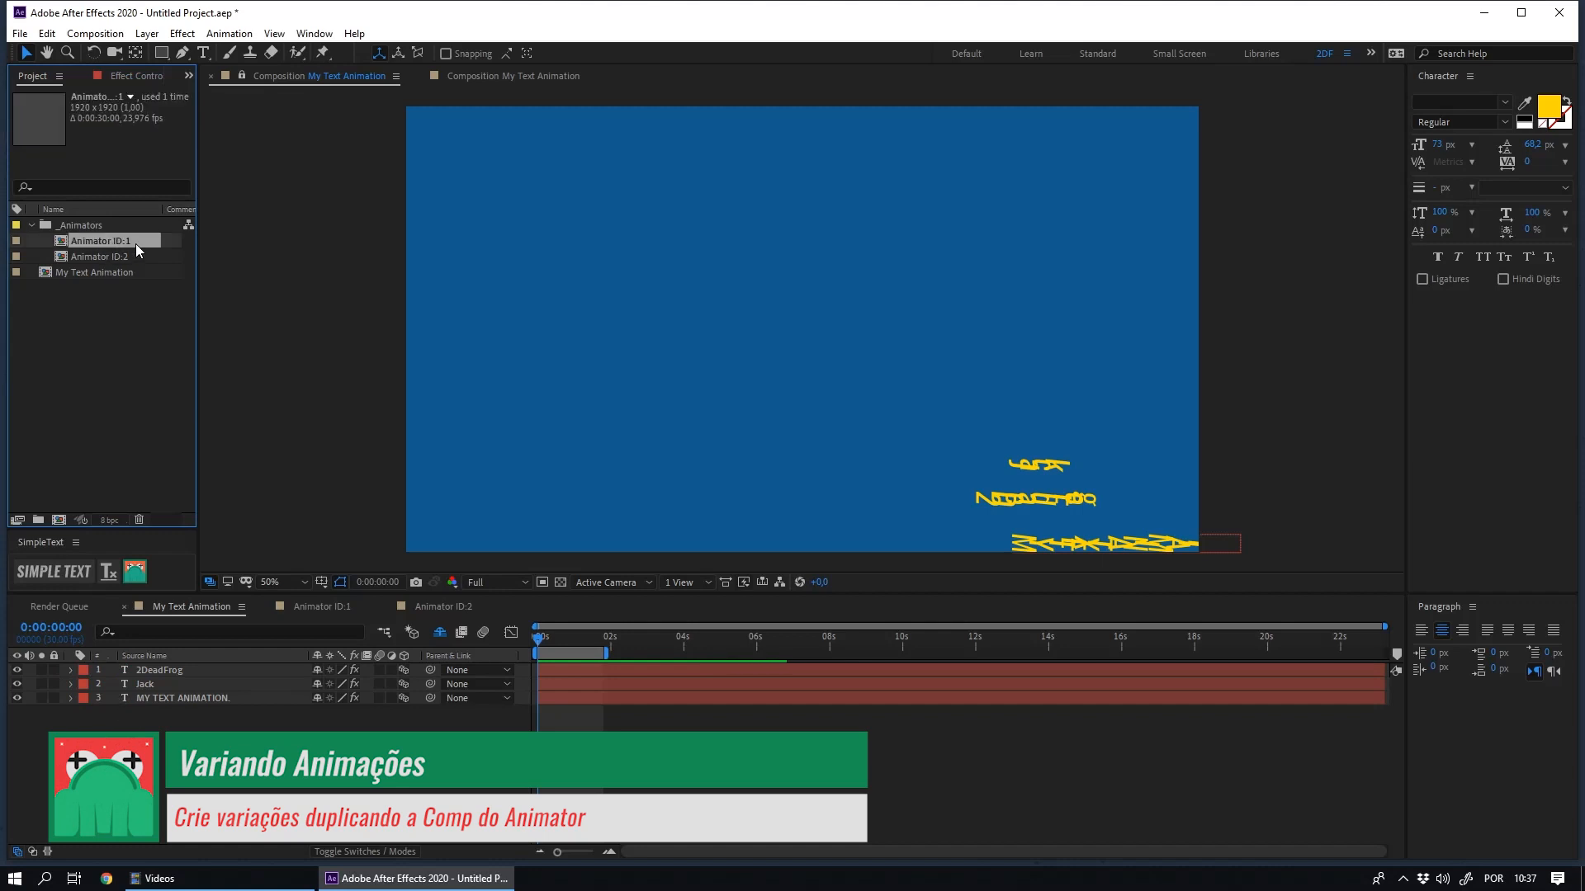
pyautogui.hotkey('ctrl', 'd')
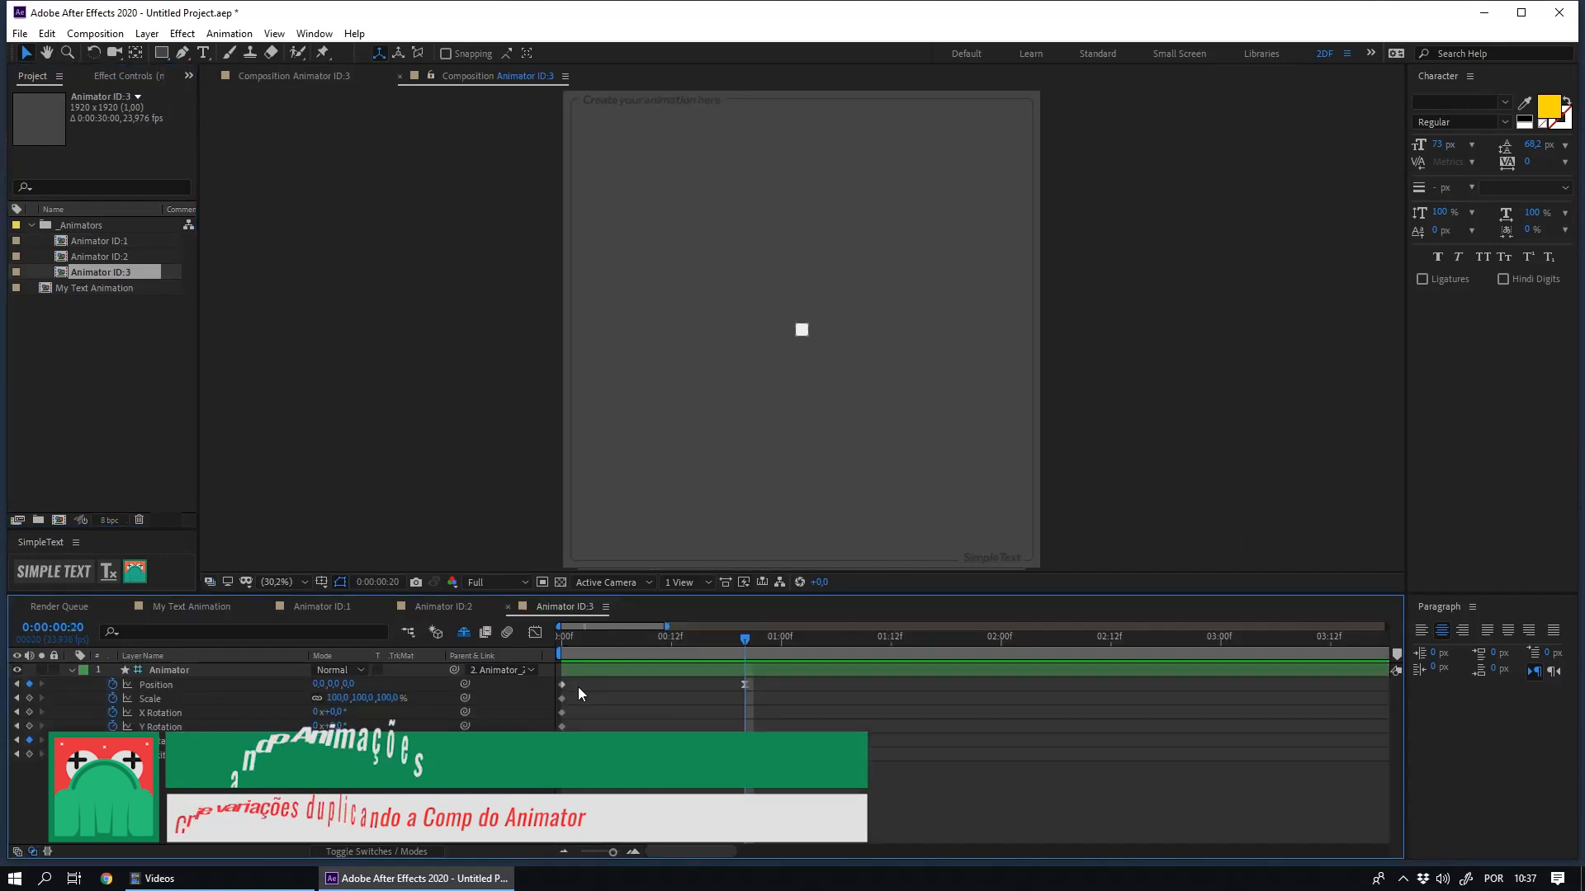
# - At the start of Animator ID:3, raise the Animator's position to about 790.6, -446.7 with a curved path and set Z Rotation to -90°
pyautogui.press('Home')
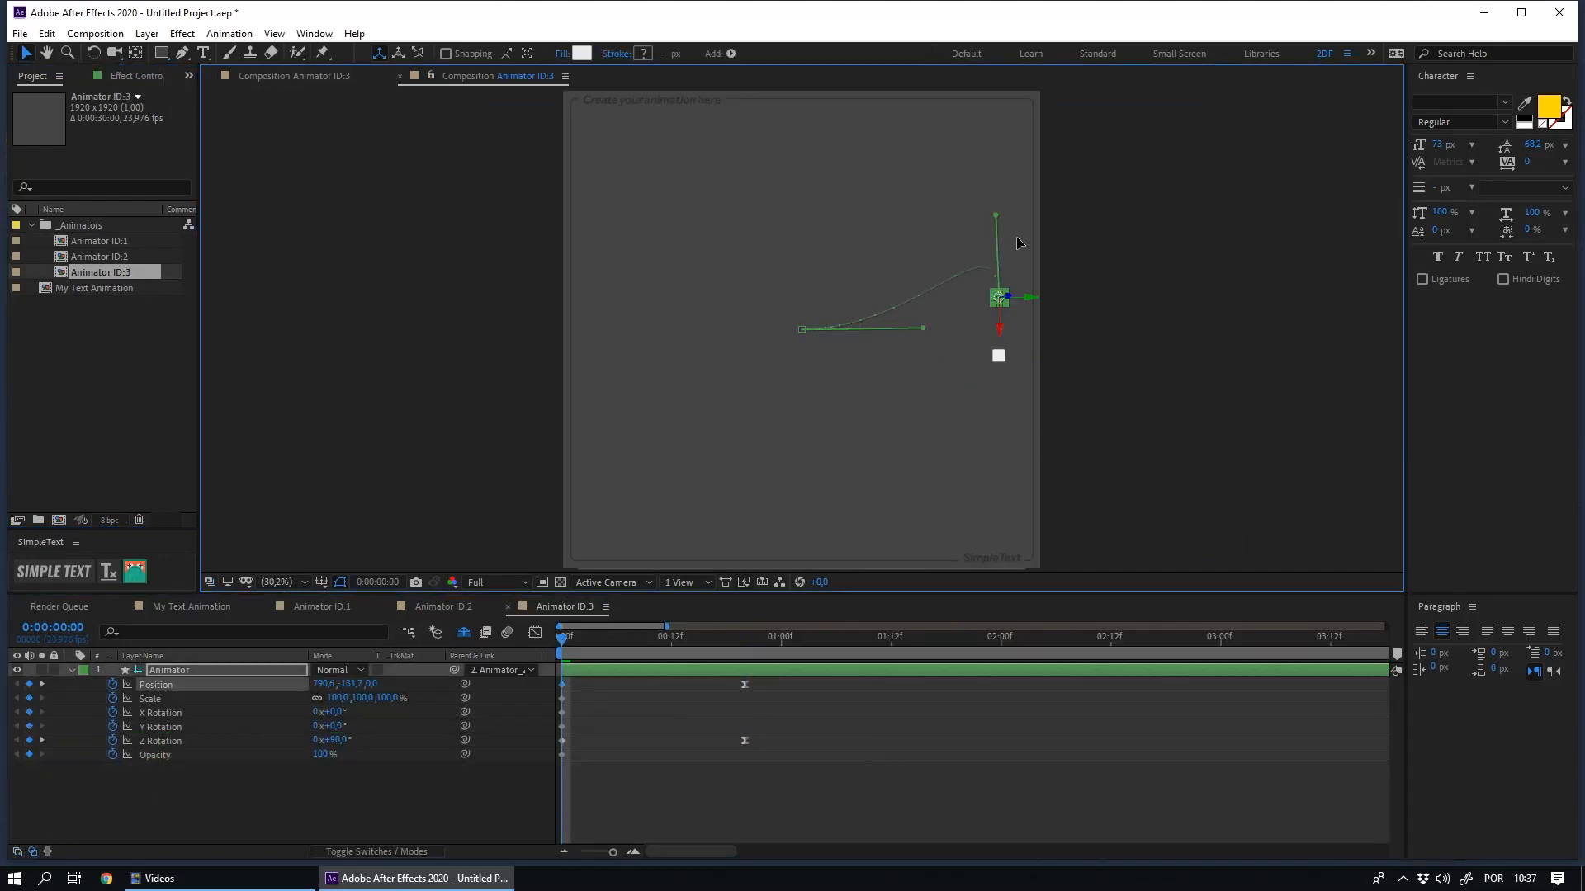
pyautogui.moveTo(995, 137); pyautogui.dragTo(995, 300)
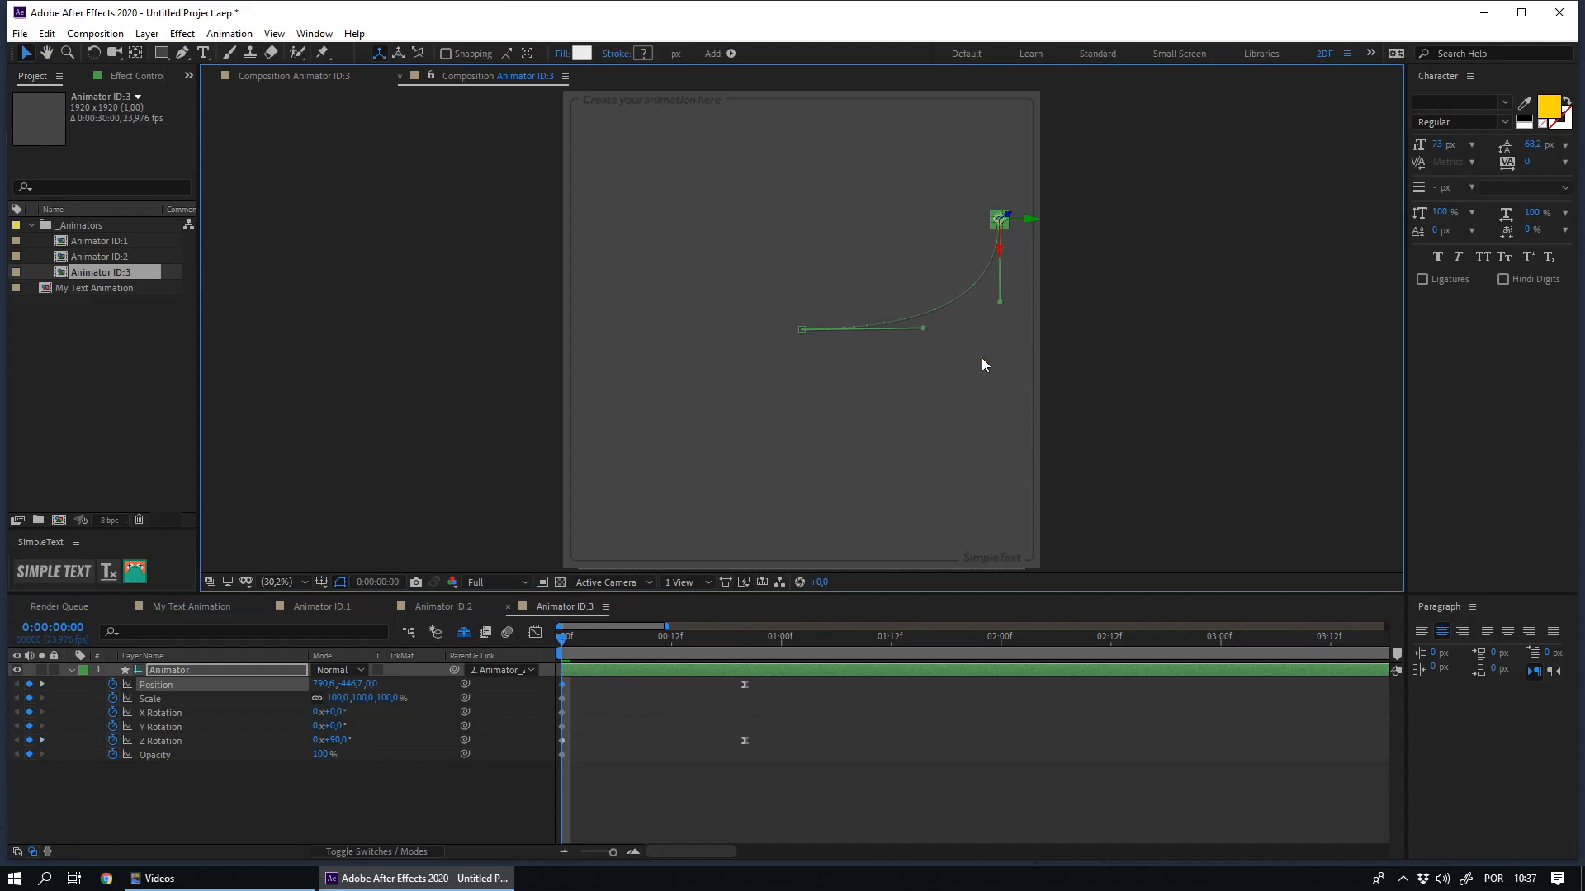
pyautogui.click(337, 740)
pyautogui.write('-90')
pyautogui.press('Return')
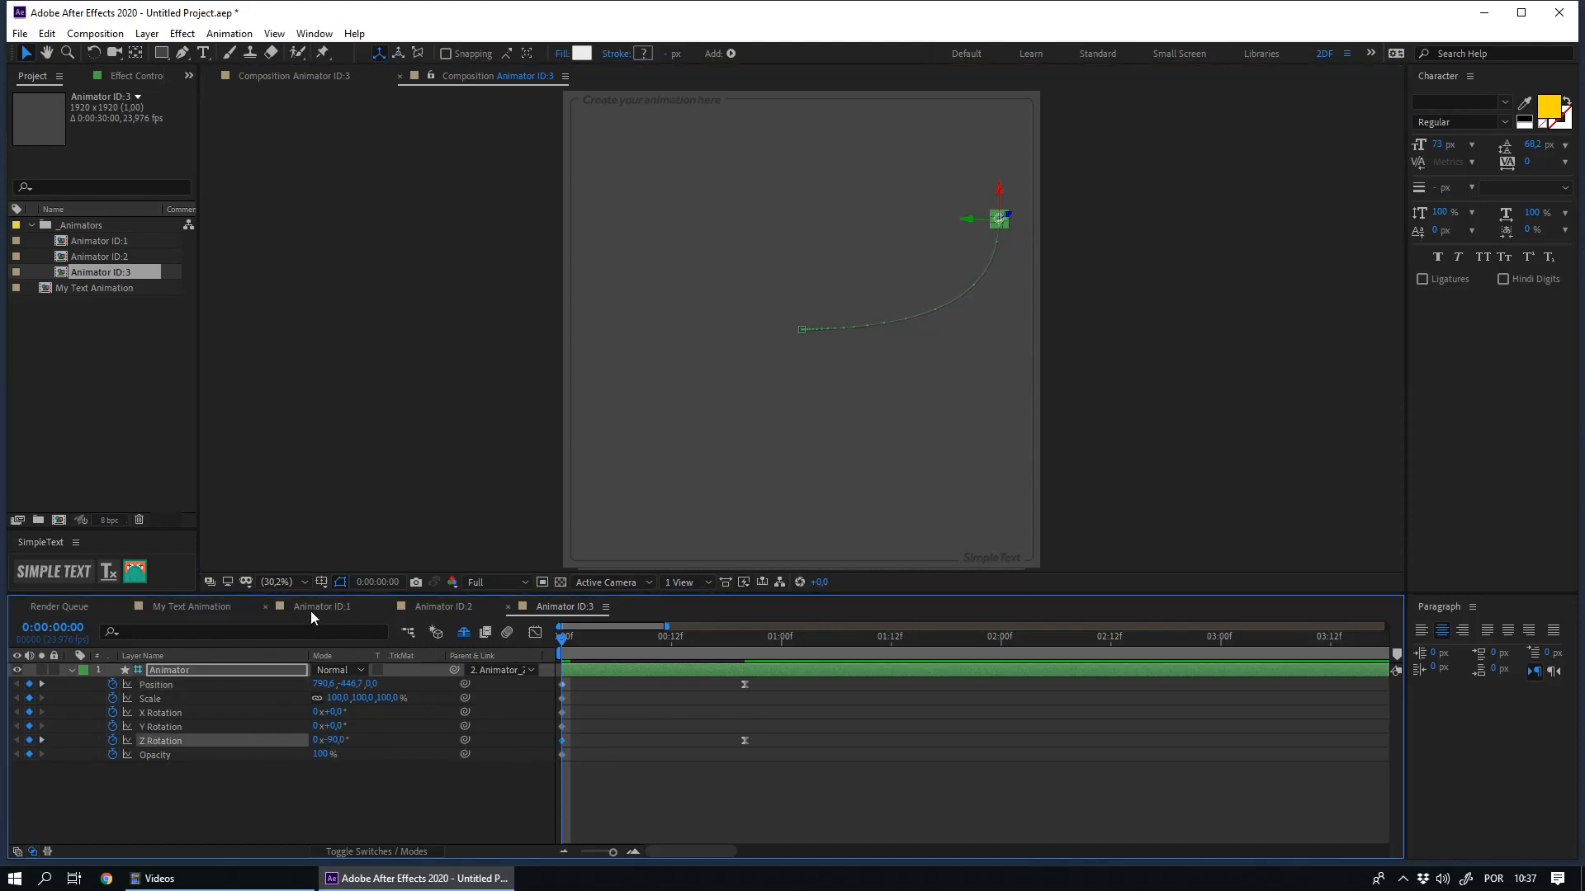
# - Set the 2DeadFrog layer's 2DF SimpleText Animator to 3 in My Text Animation and preview the result
pyautogui.click(225, 612)
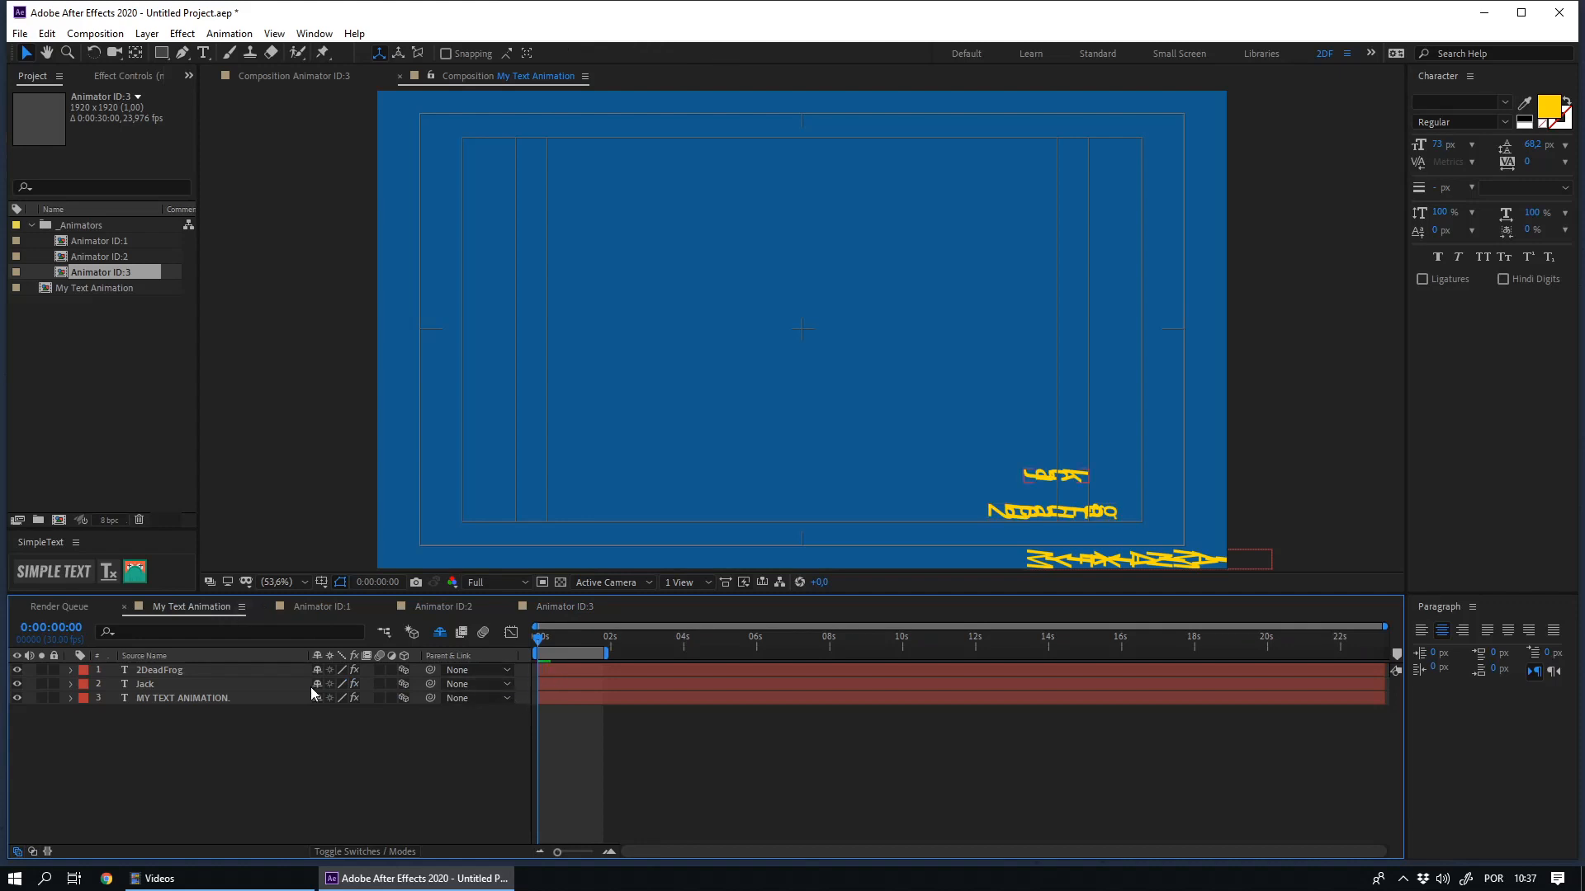
pyautogui.click(149, 671)
pyautogui.click(135, 75)
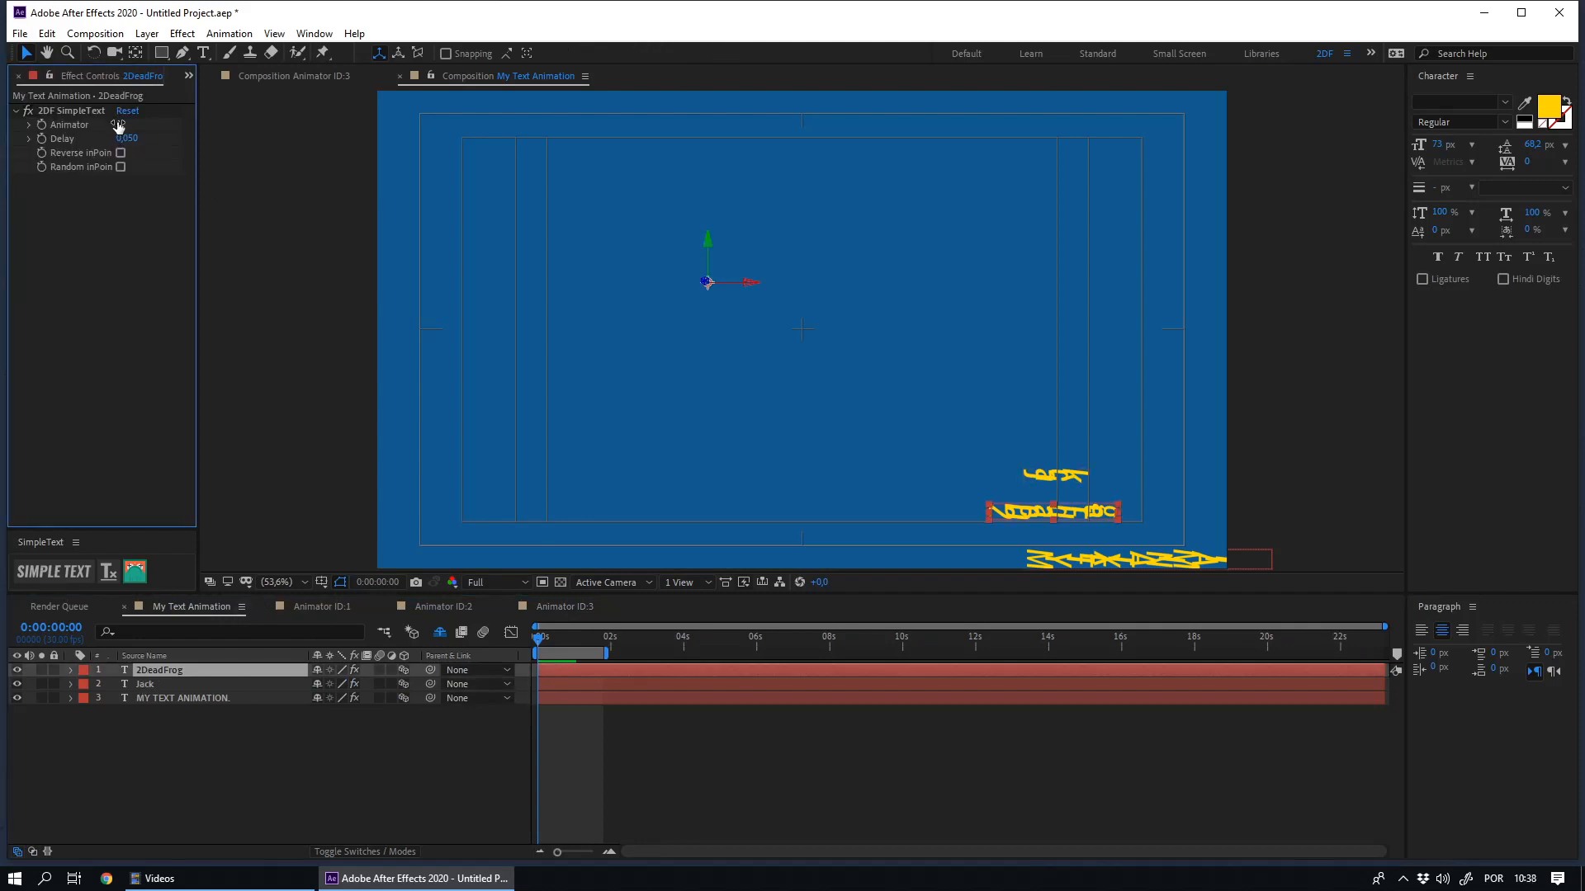
pyautogui.press('space')
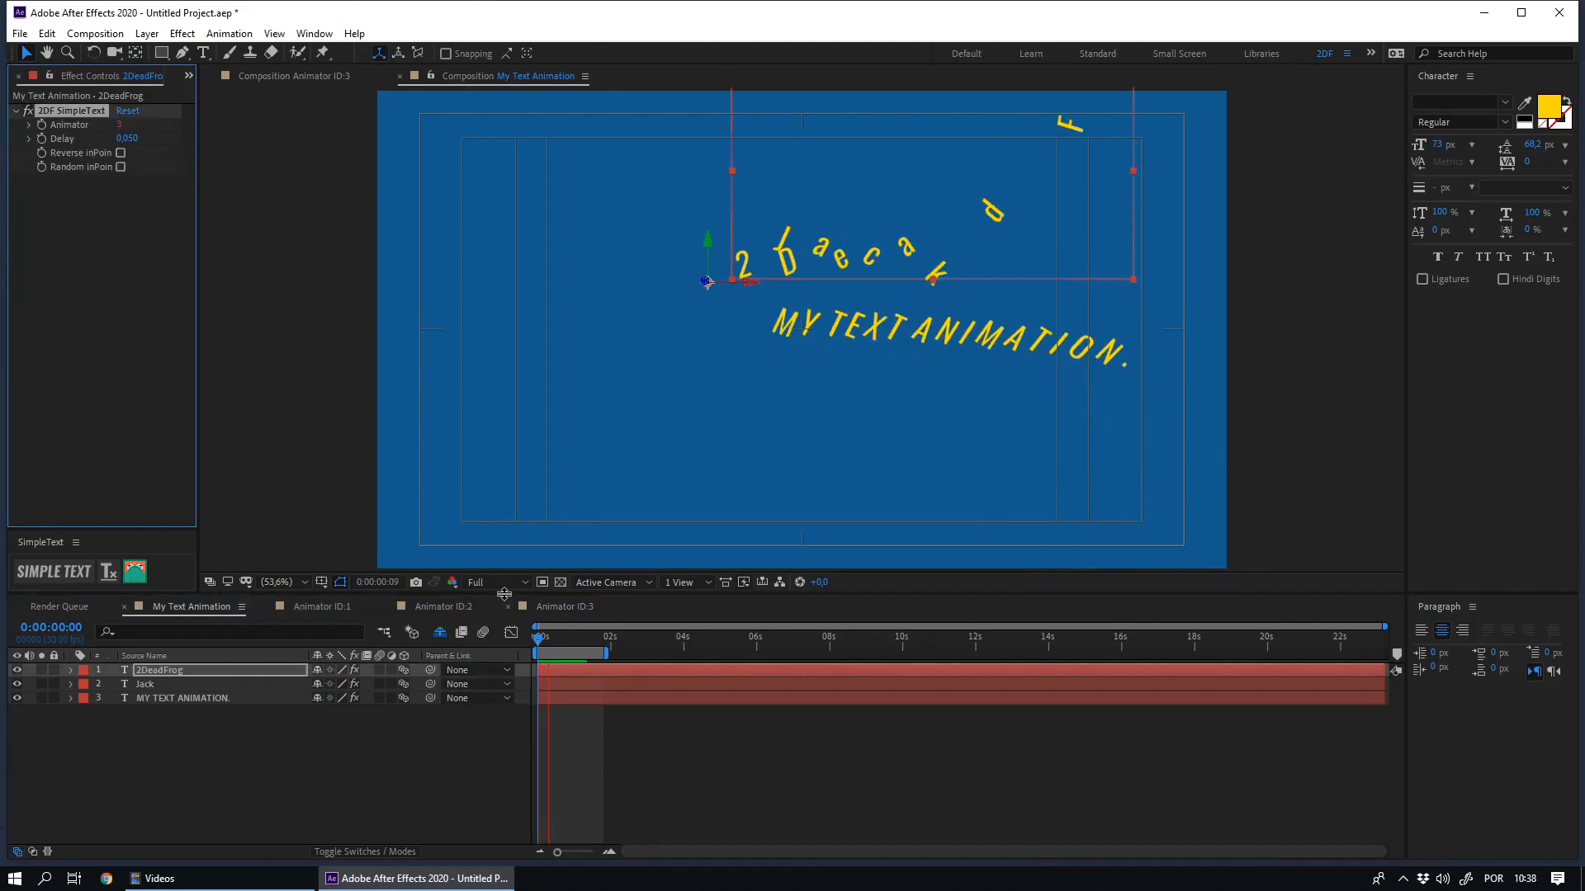
pyautogui.click(423, 745)
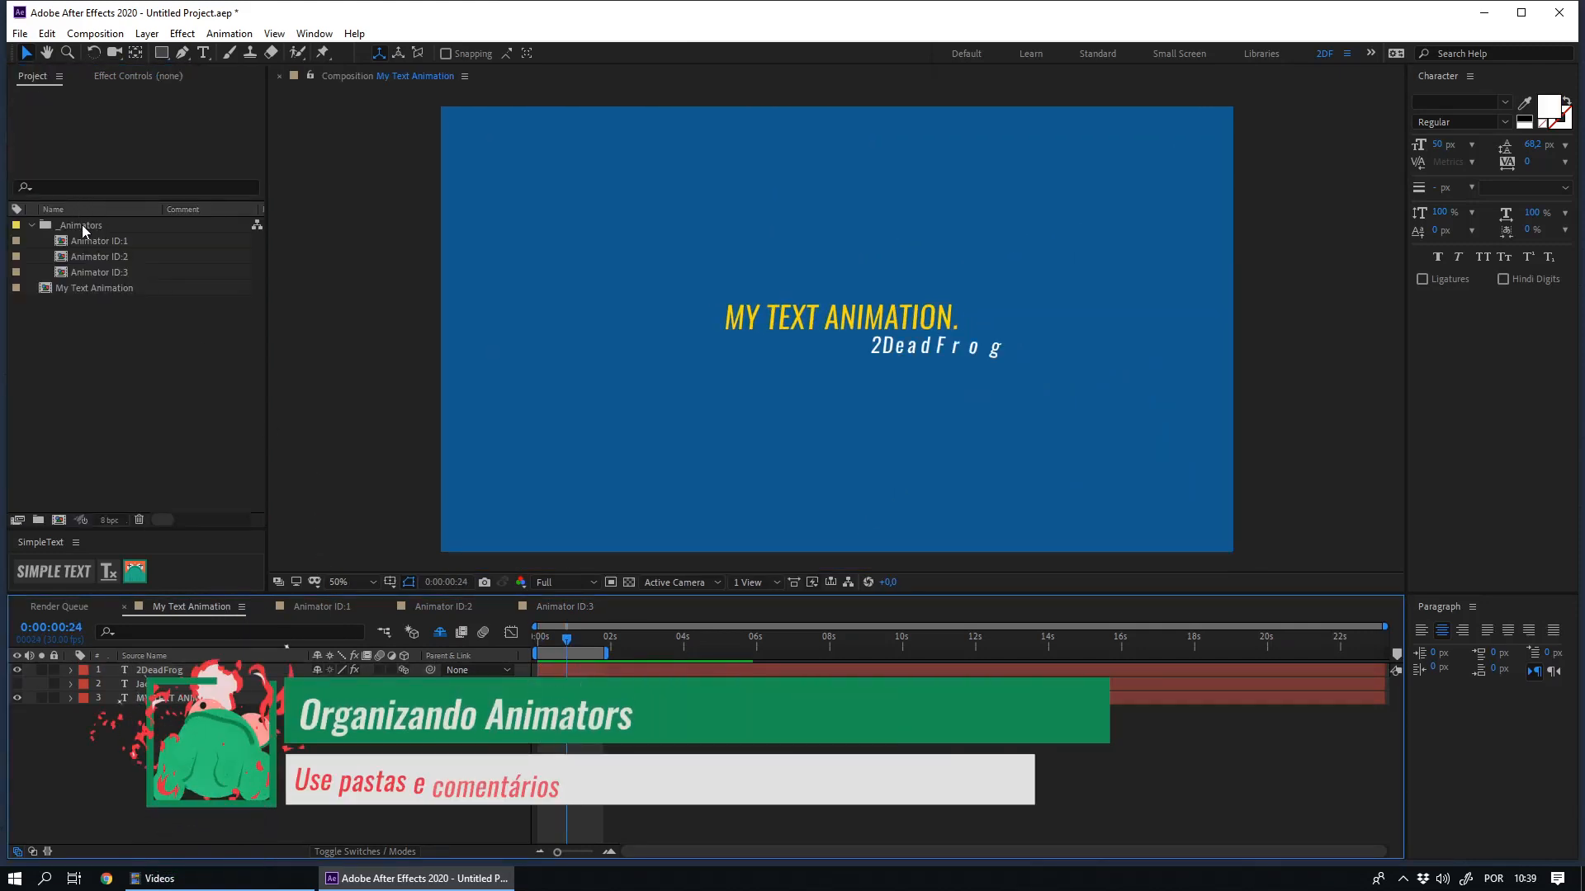
# - Create a Scene_01 folder inside _Animators and move the Animator ID:1 and Animator ID:2 comps into it
pyautogui.click(83, 227)
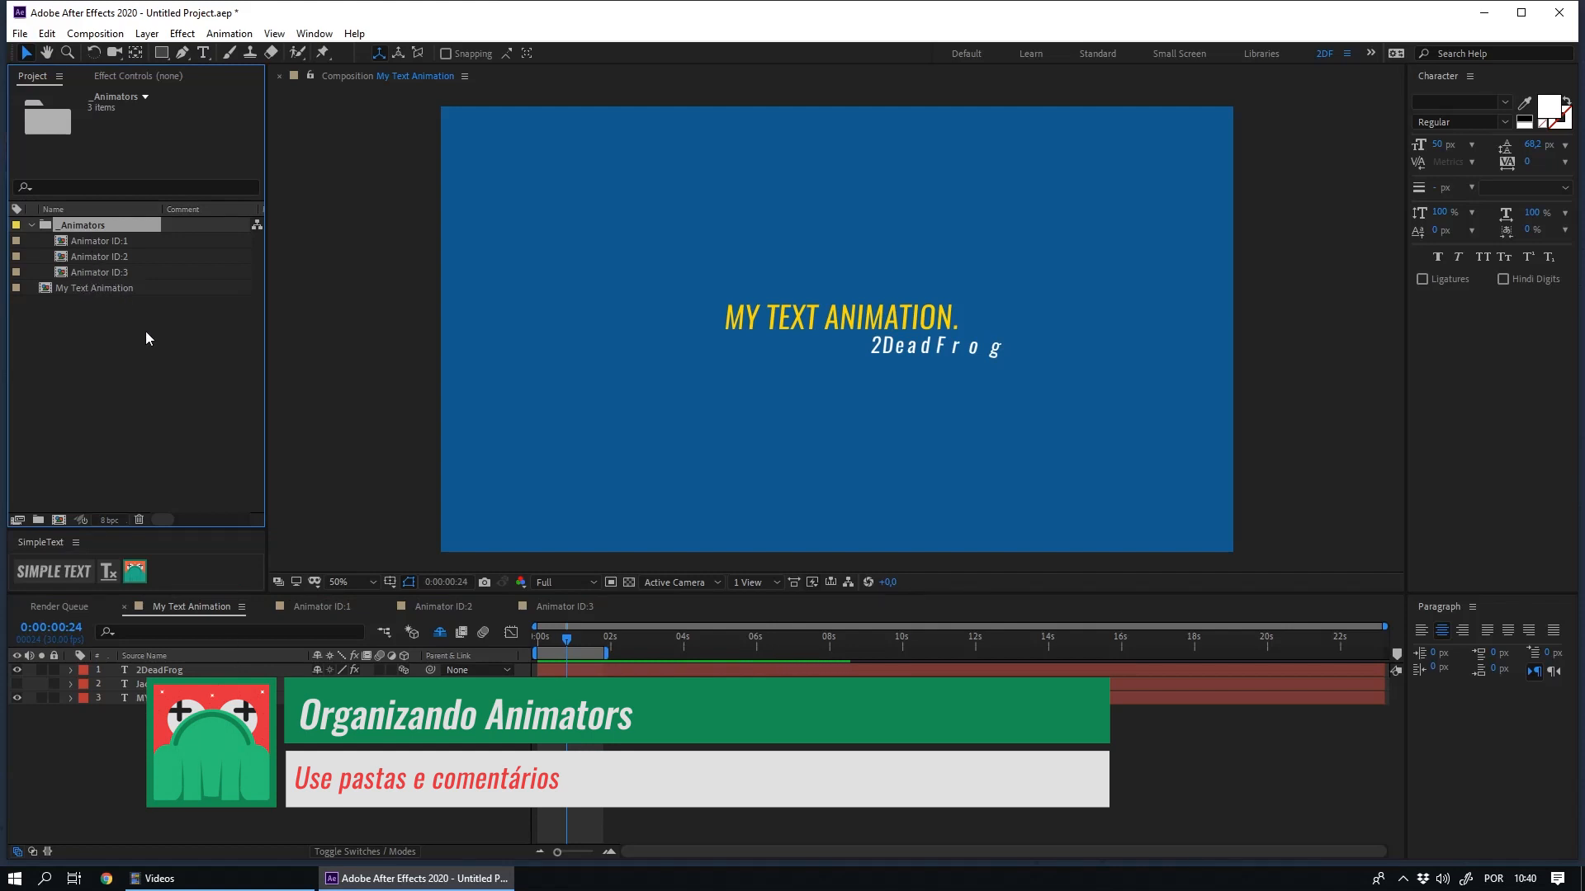
pyautogui.click(38, 521)
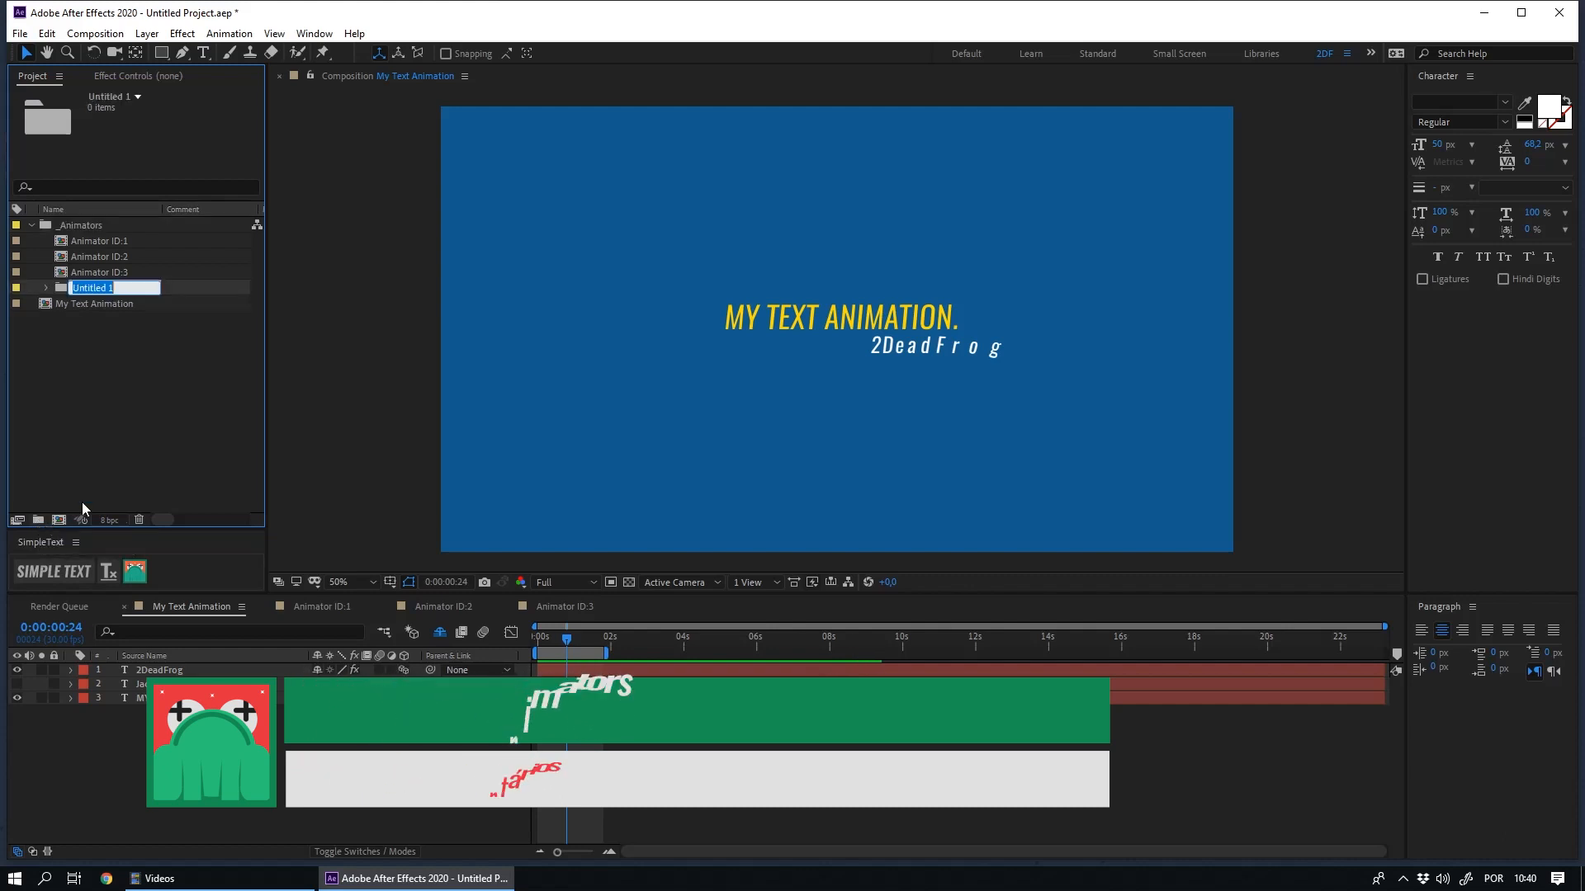
pyautogui.write('Scene_01')
pyautogui.press('Return')
pyautogui.click(115, 242)
pyautogui.keyDown('shift'); pyautogui.click(124, 257); pyautogui.keyUp('shift')
pyautogui.moveTo(123, 257); pyautogui.dragTo(76, 287)
pyautogui.click(46, 257)
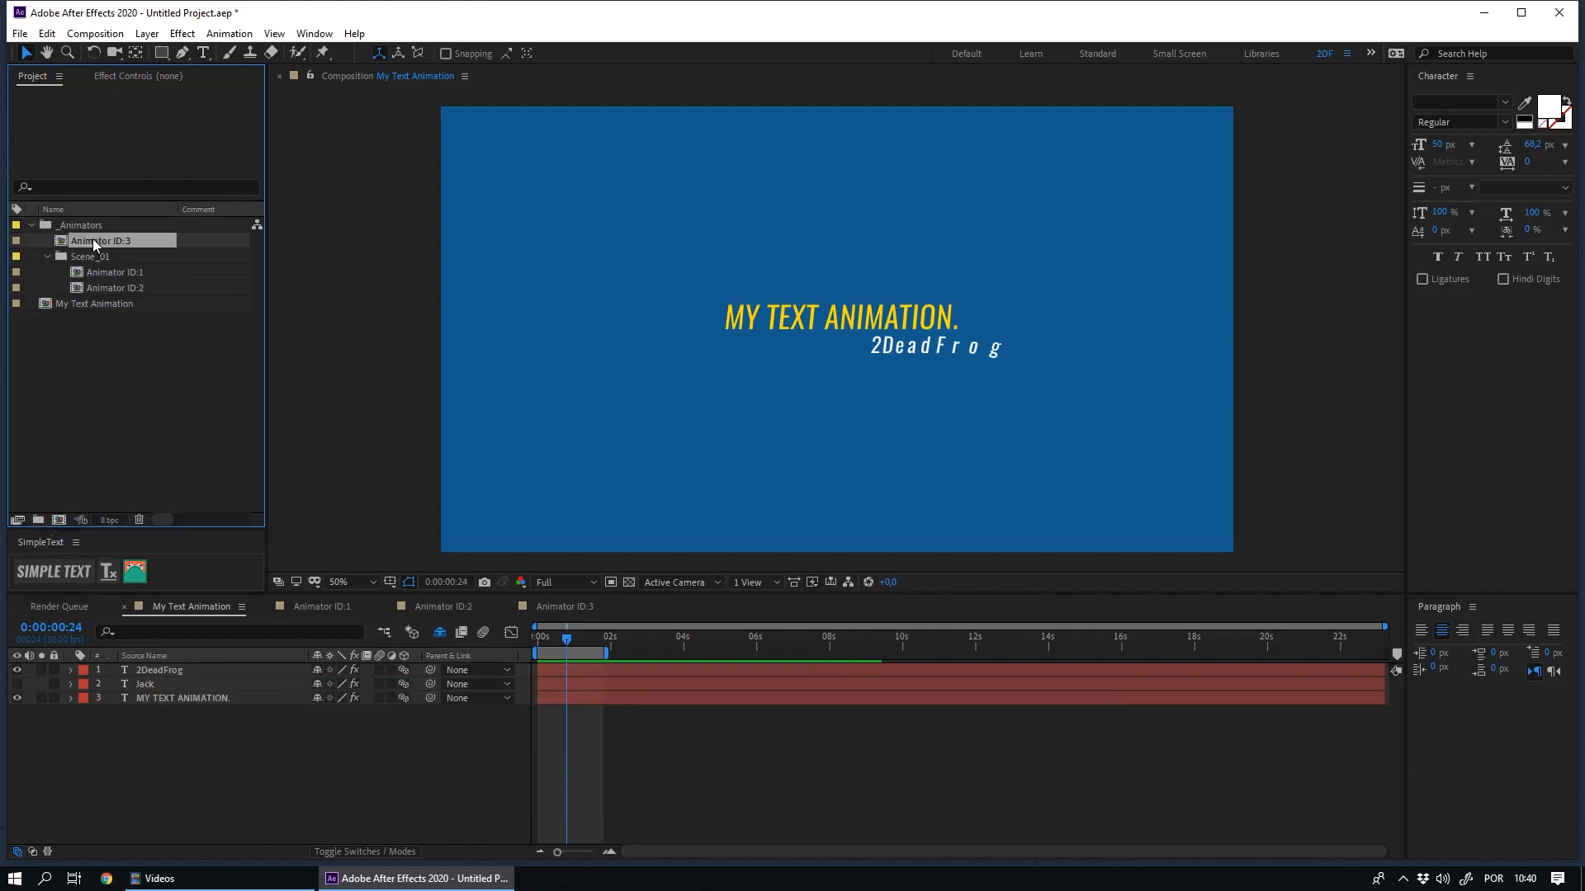
# - Create a Scene_02 folder inside _Animators and place the Animator ID:3 comp in it
pyautogui.click(38, 521)
pyautogui.write('Scene_02')
pyautogui.press('Return')
pyautogui.click(45, 288)
pyautogui.click(129, 359)
# - Widen the project list, check that the Comment column is enabled, and comment Animator ID:1 as "Falling Letters"
pyautogui.click(135, 258)
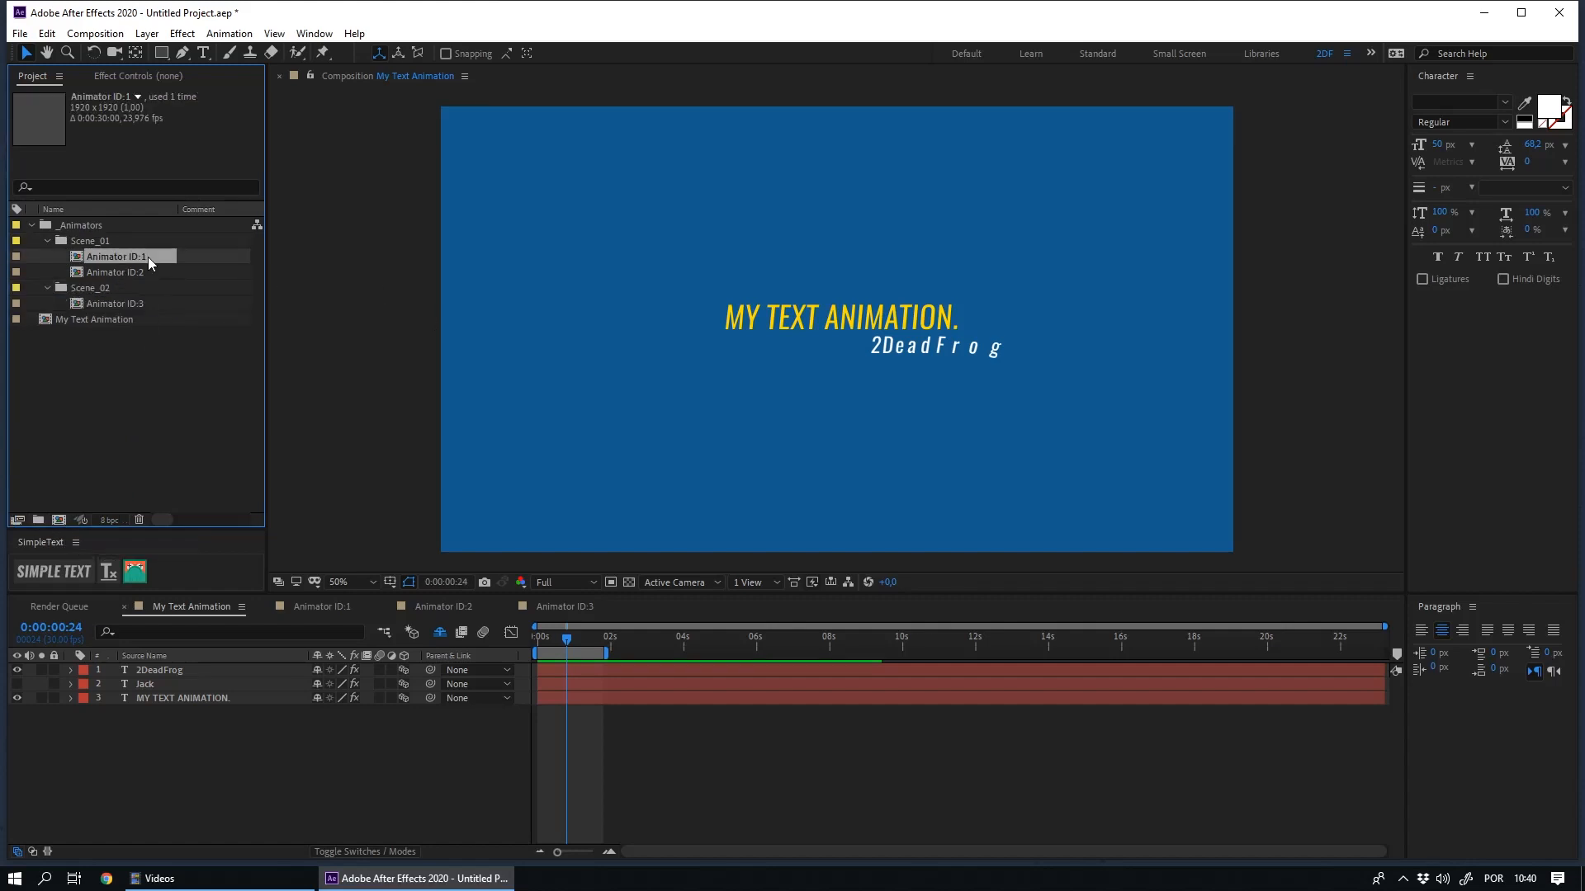
pyautogui.moveTo(272, 294); pyautogui.dragTo(332, 289)
pyautogui.rightClick(231, 210)
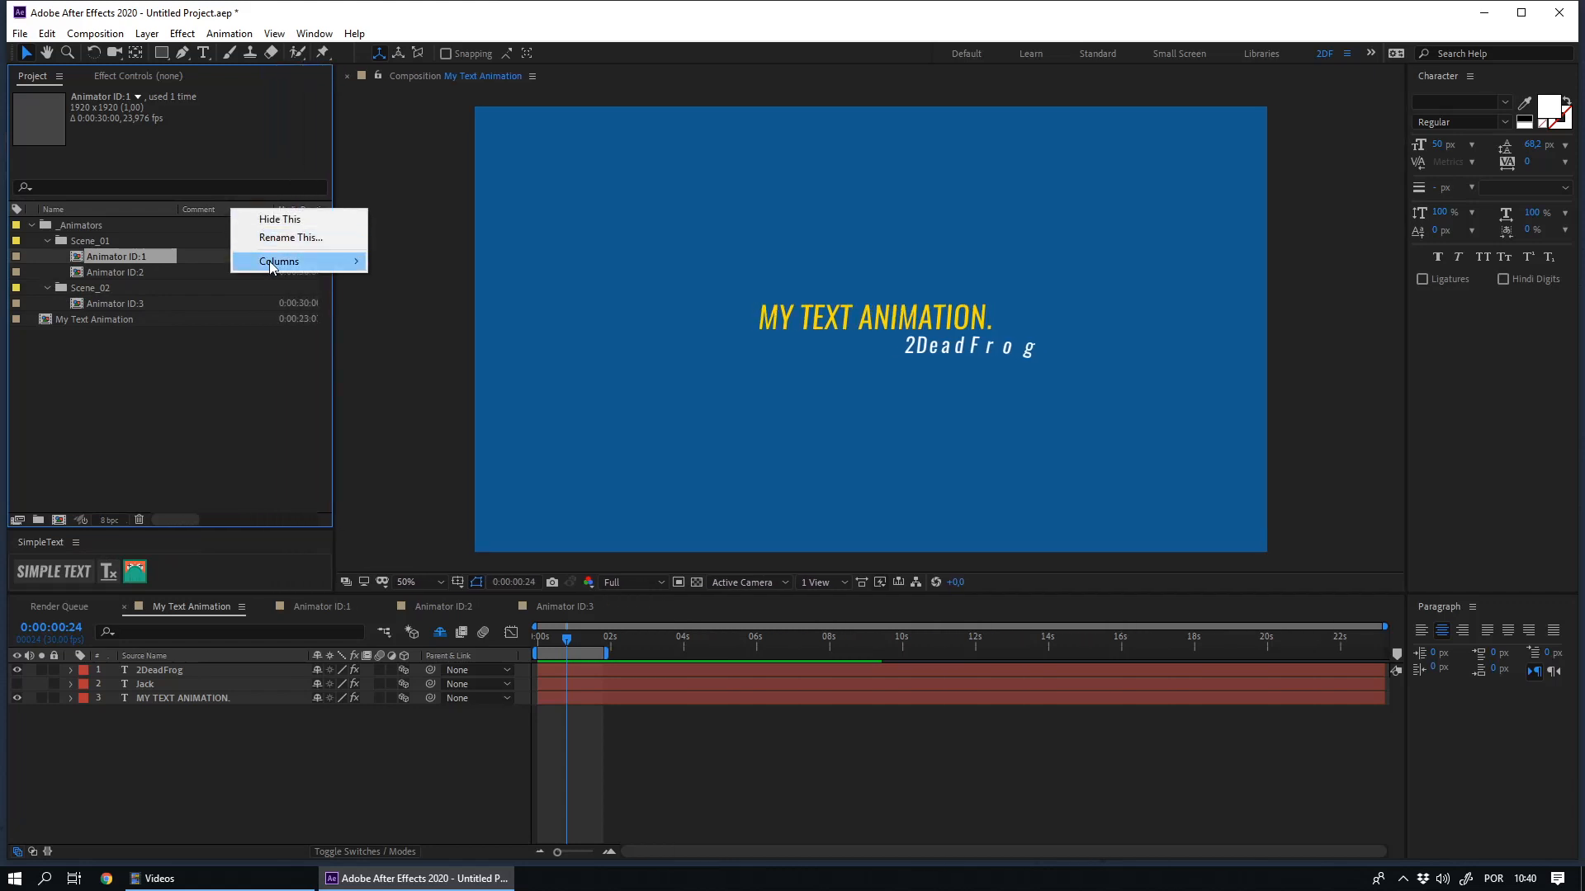
pyautogui.moveTo(272, 264)
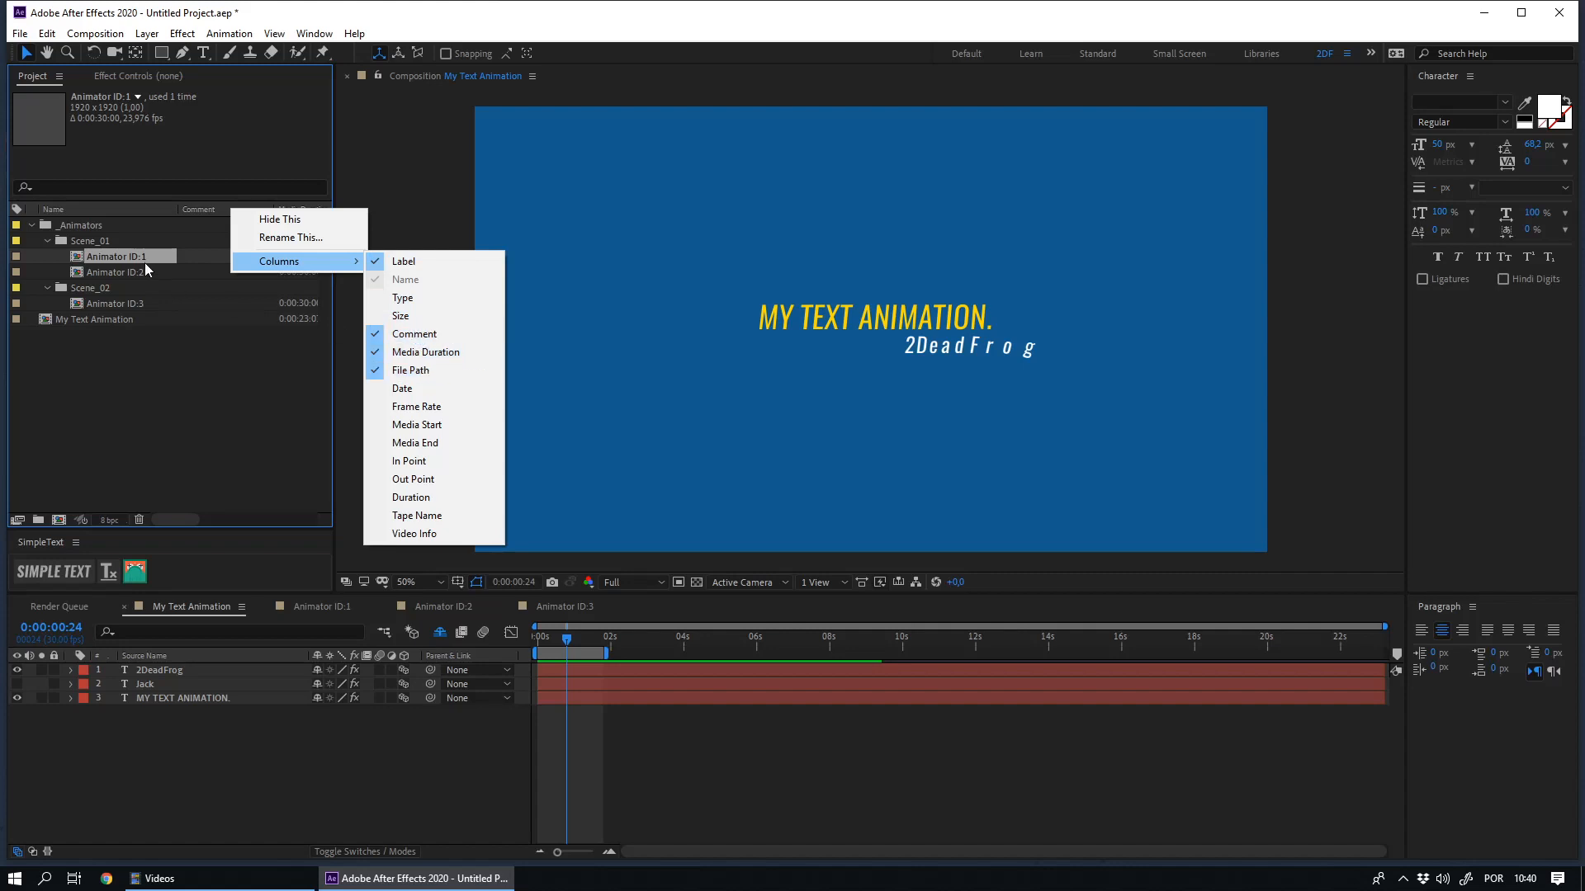
pyautogui.click(210, 255)
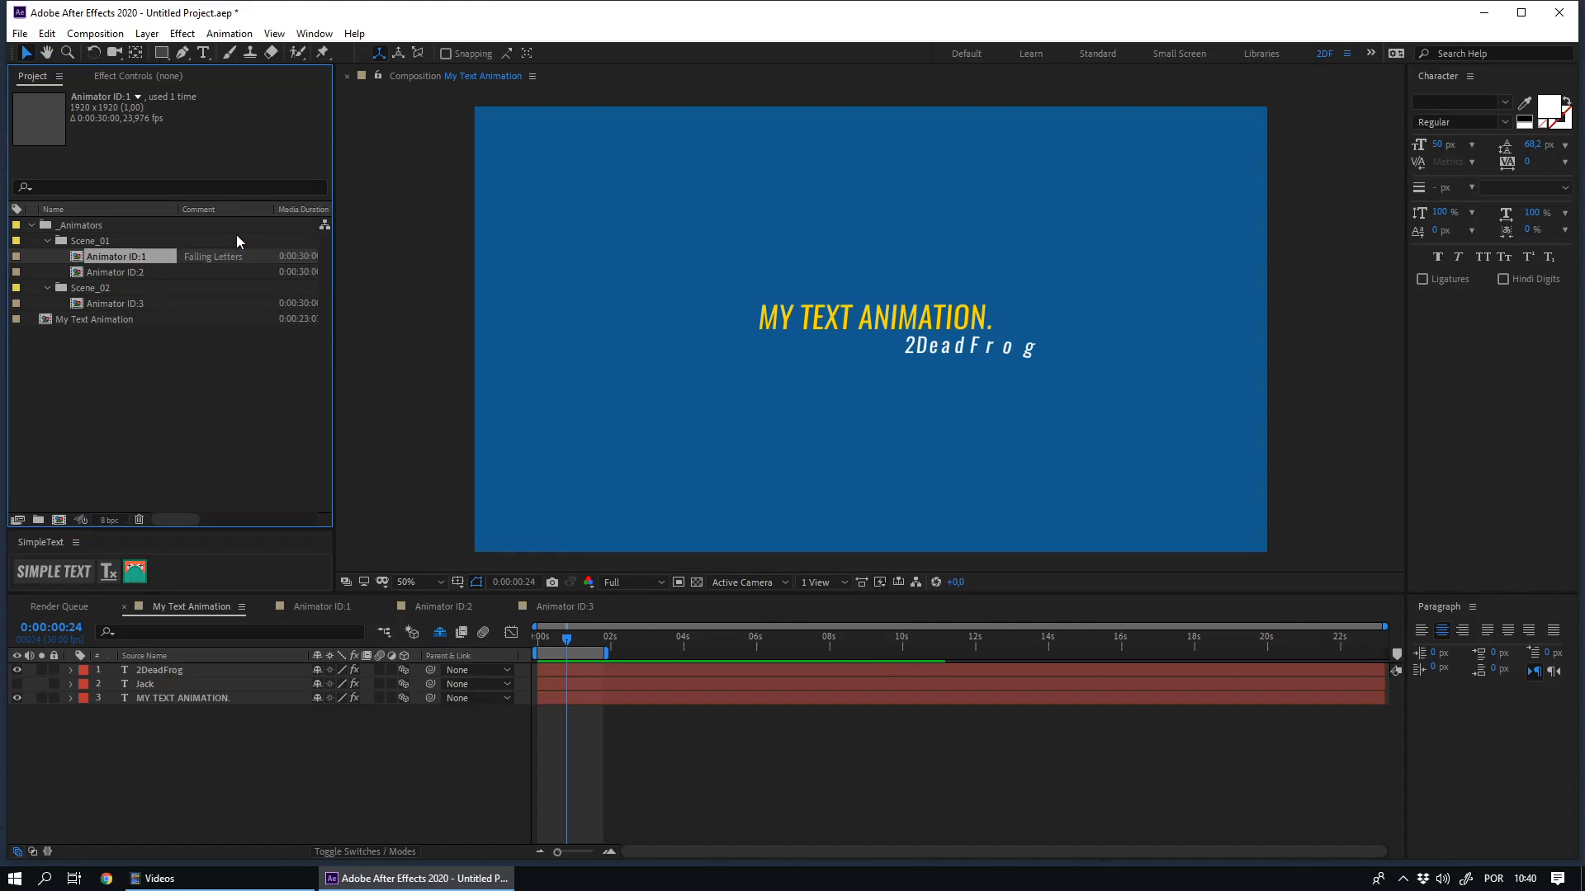
# - Apply SimpleText to the MY TEXT ANIMATION. layer and give its Animator a curved motion path starting at about 1568.5, 6.6
pyautogui.click(179, 671)
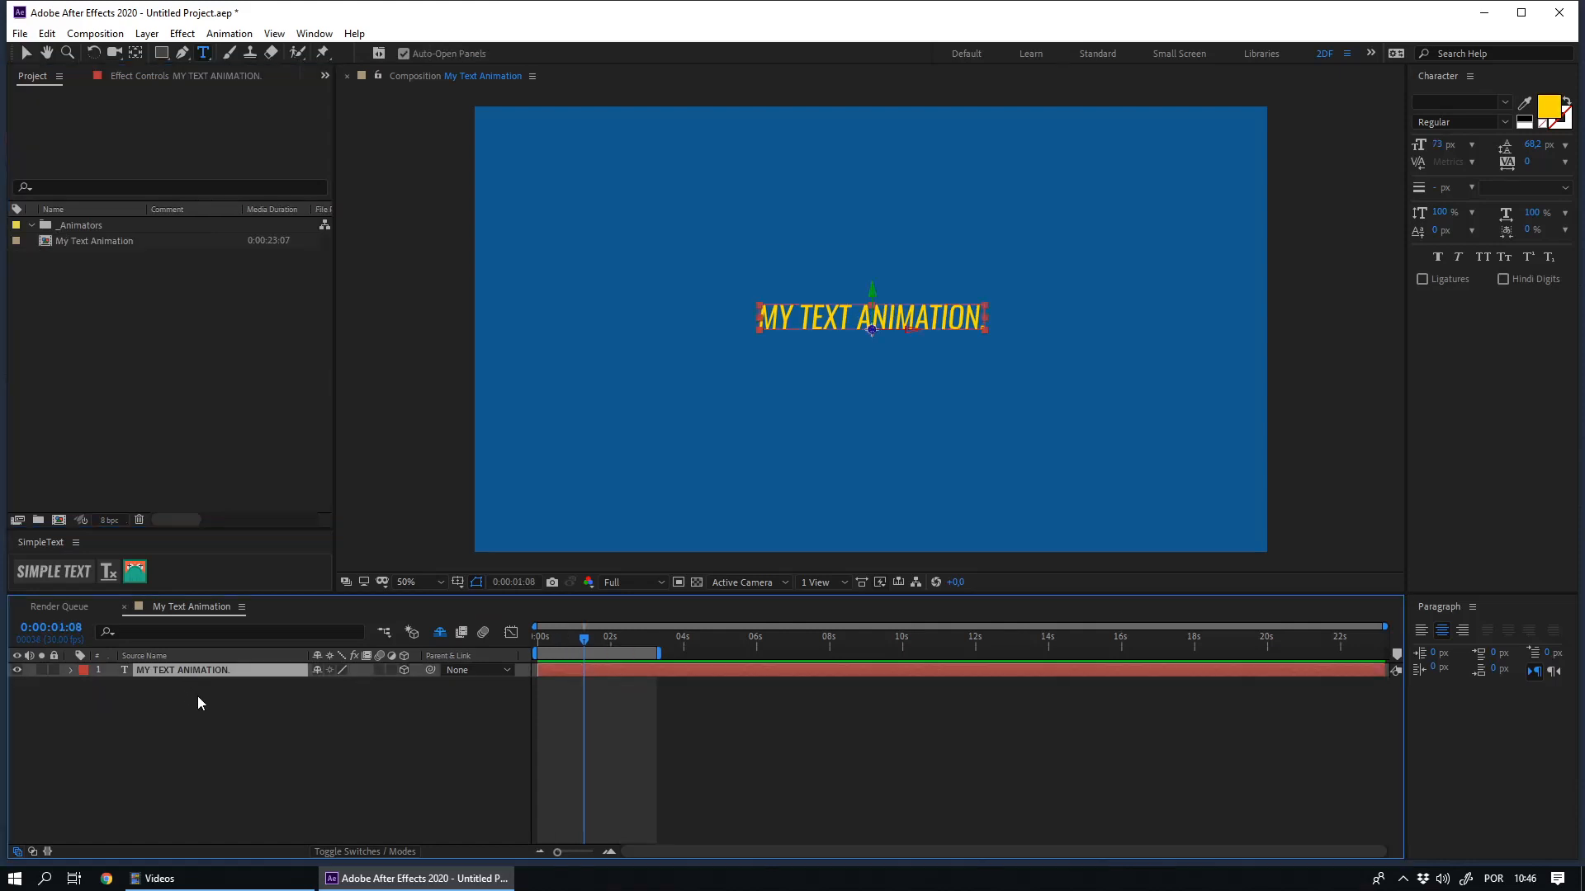
pyautogui.click(64, 571)
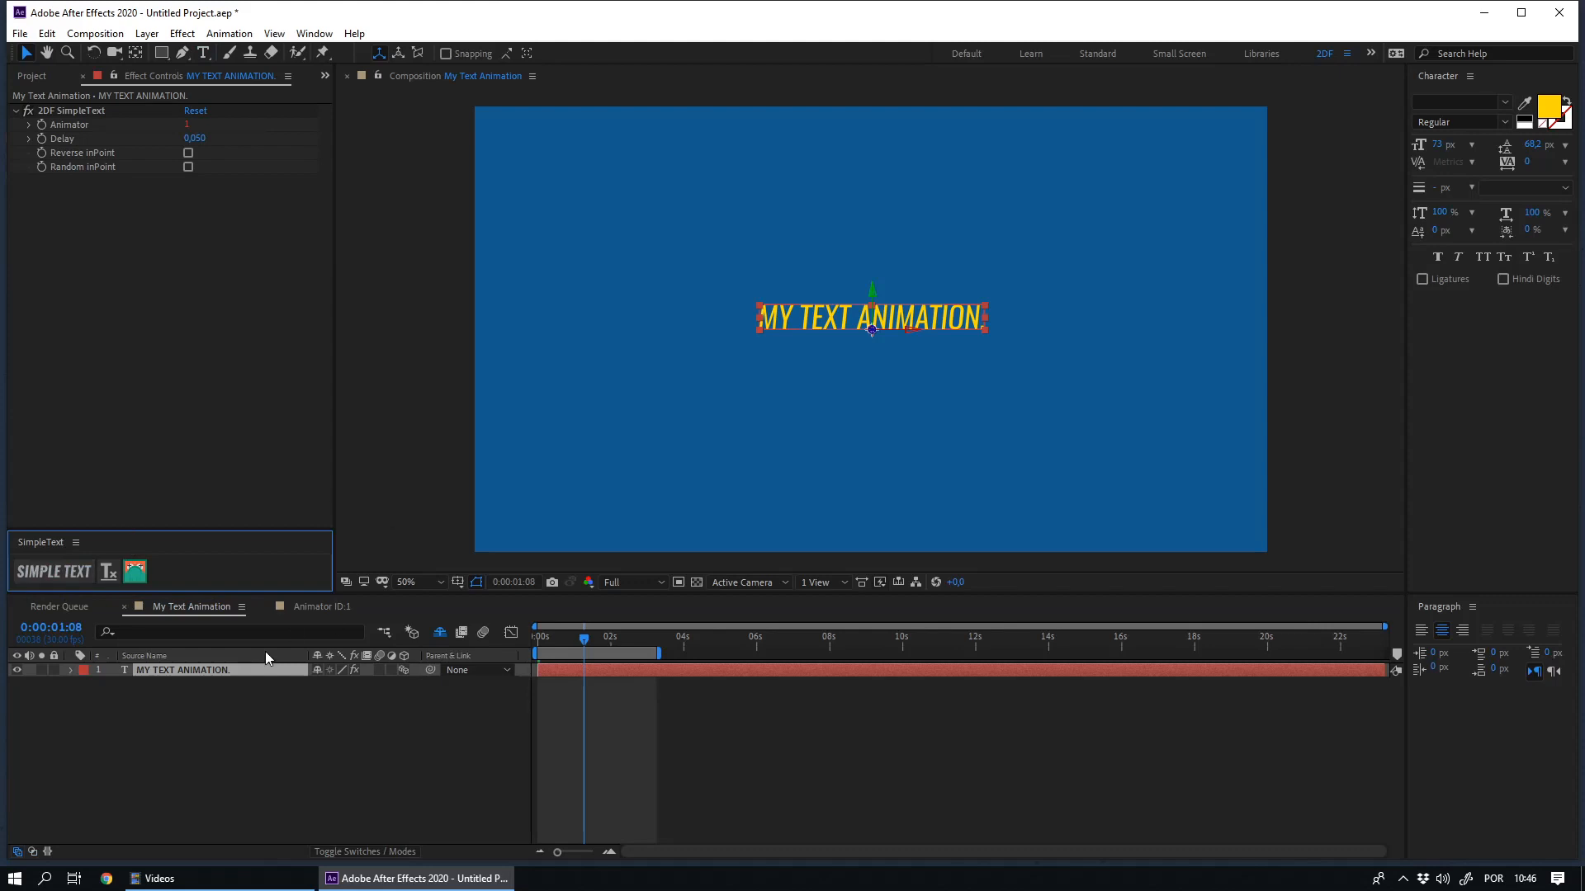
pyautogui.press('Home')
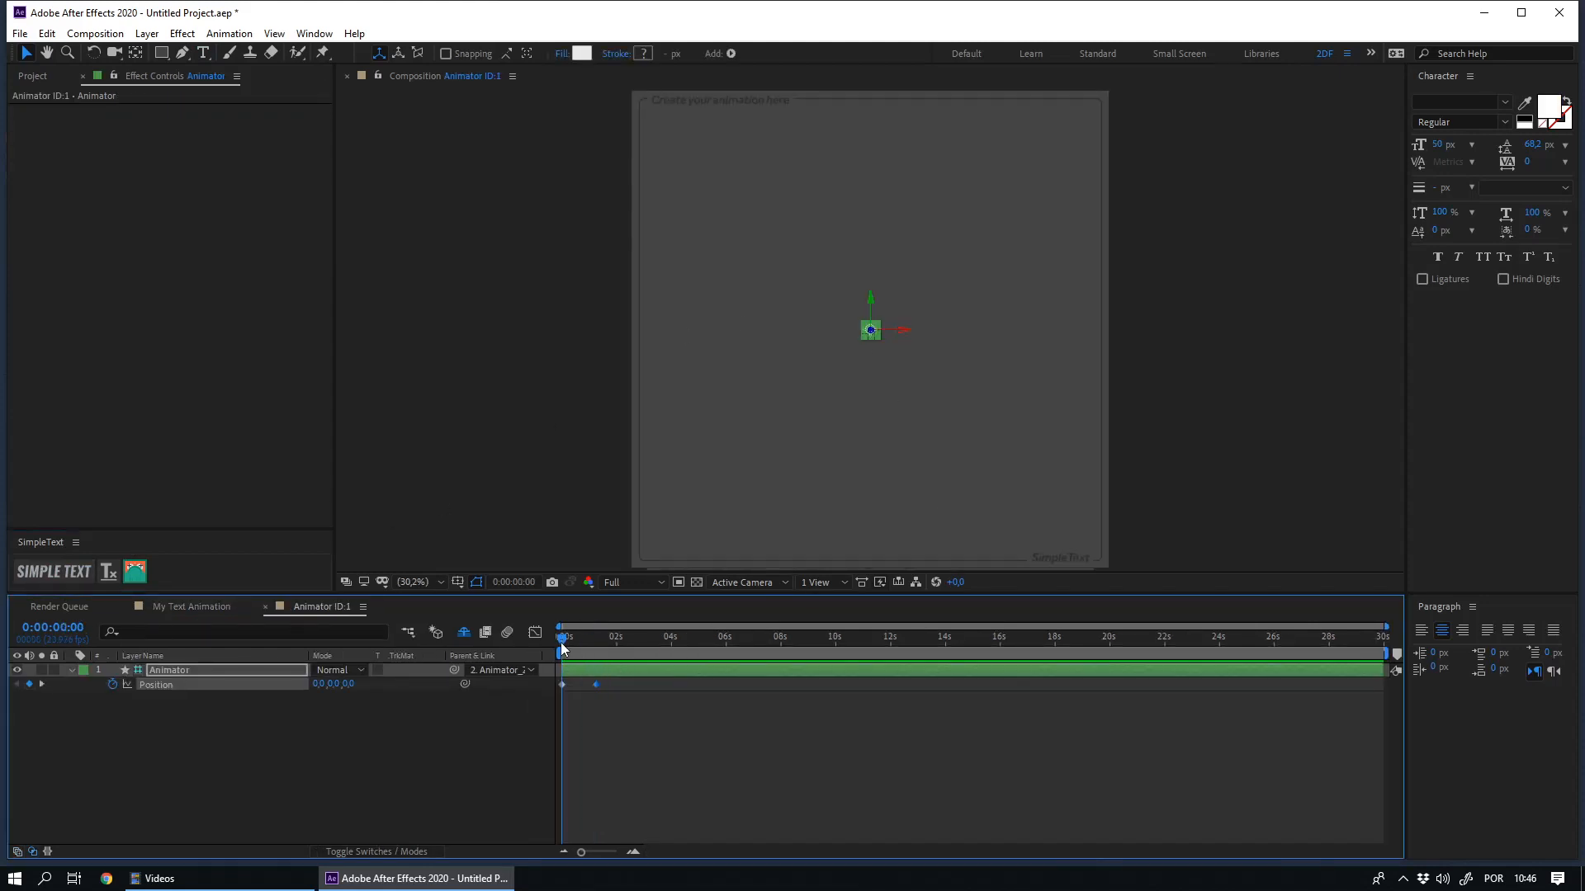
pyautogui.moveTo(875, 332); pyautogui.dragTo(1144, 414)
pyautogui.click(1190, 333)
pyautogui.moveTo(935, 330); pyautogui.dragTo(1091, 280)
# - Reshape the Animator's Position speed curve in the Graph Editor for a fast start and long ease-out, and preview the text animation
pyautogui.moveTo(577, 716); pyautogui.dragTo(631, 687)
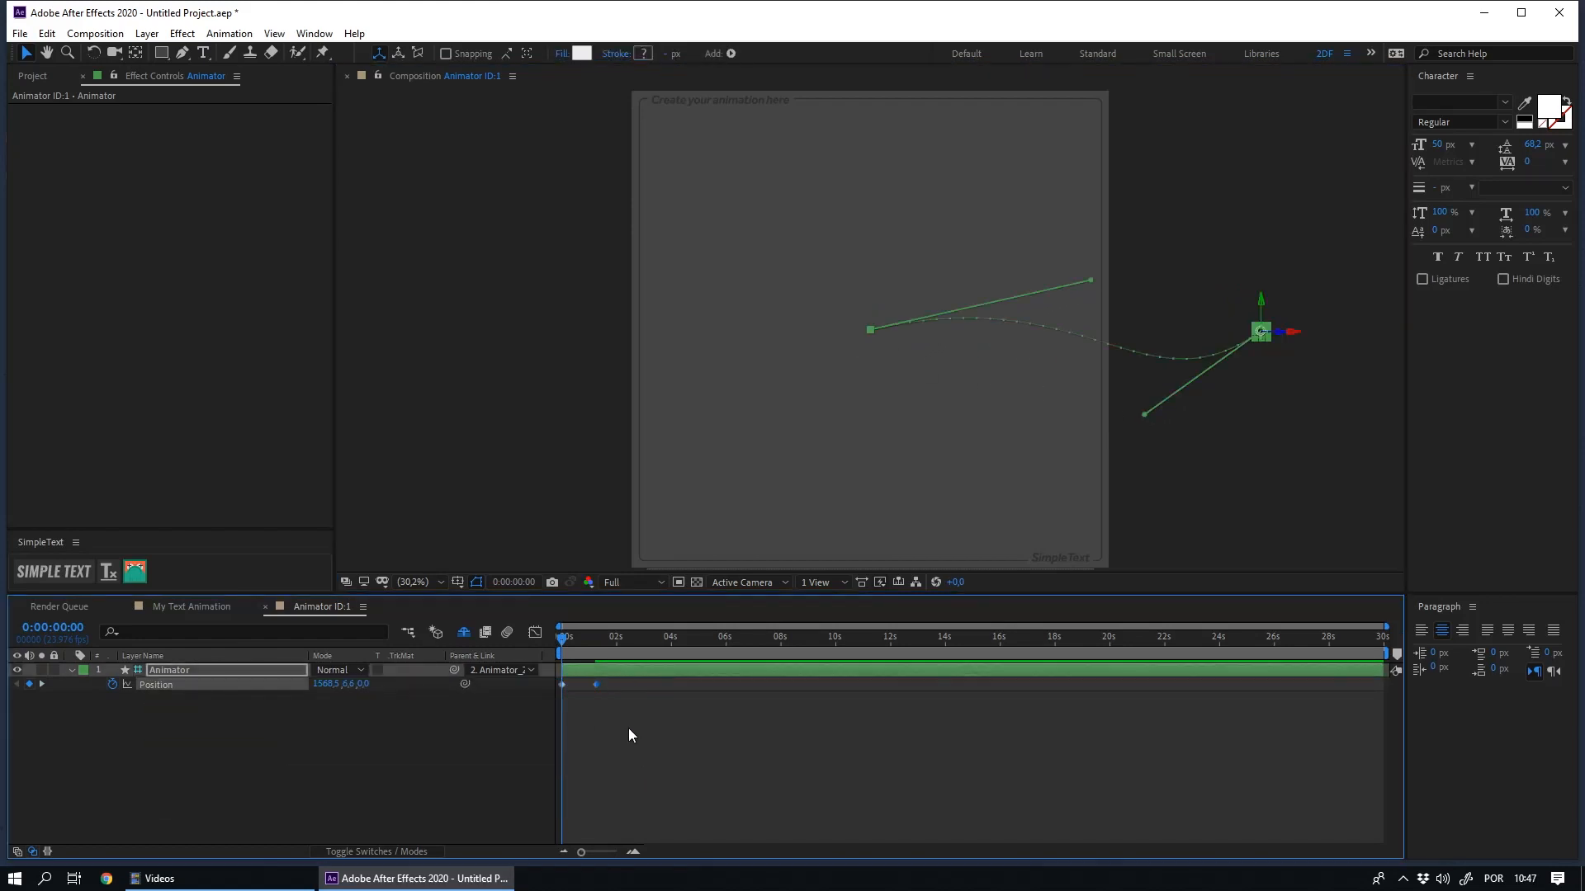
pyautogui.click(535, 632)
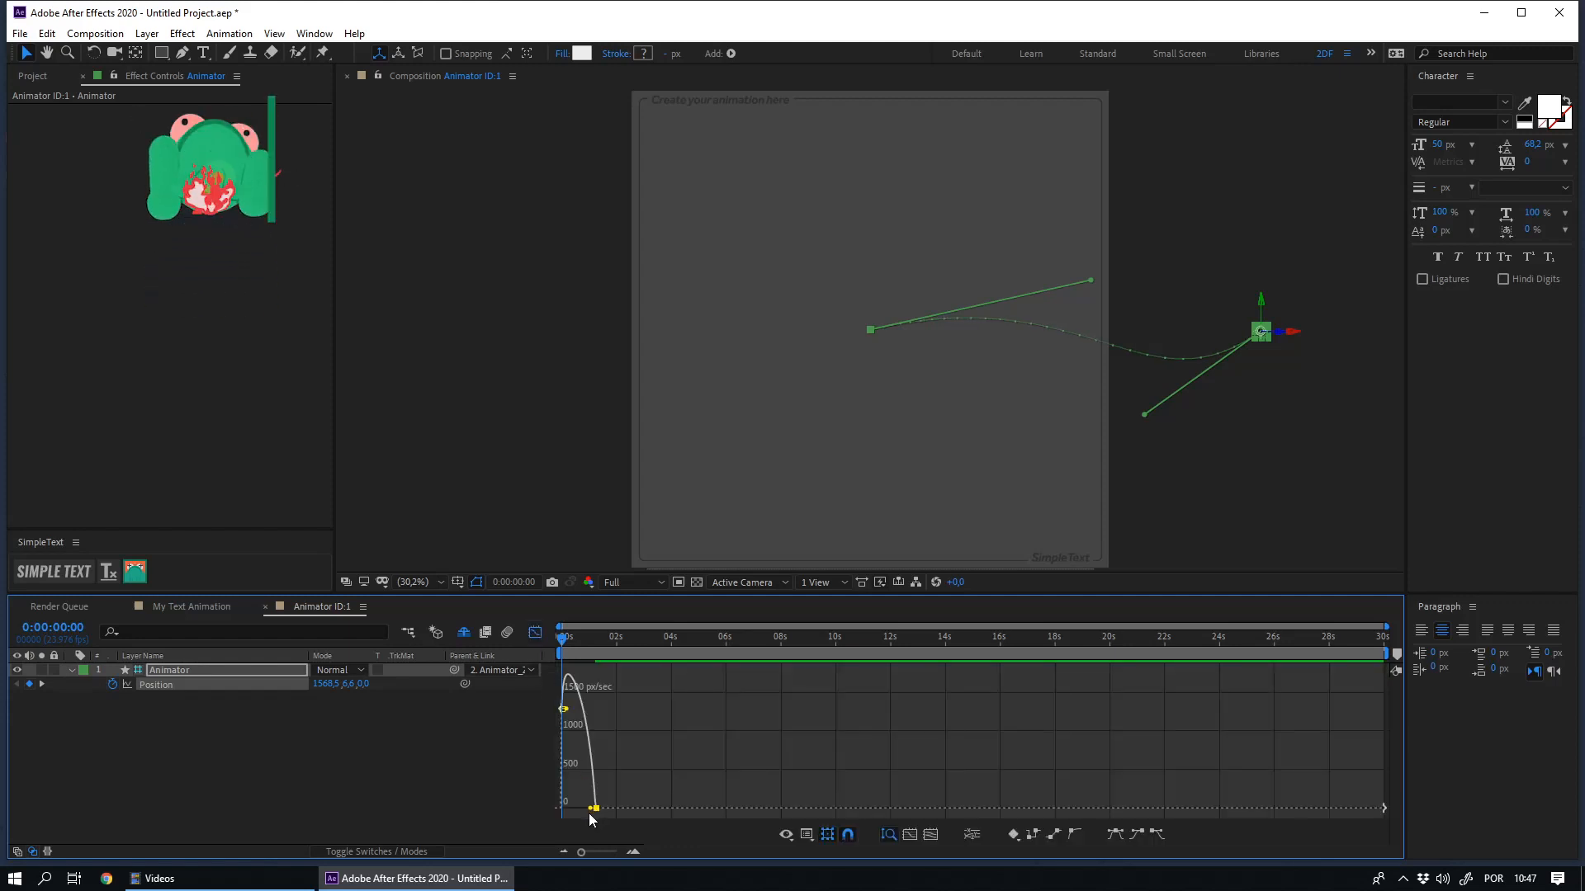
pyautogui.moveTo(591, 814); pyautogui.dragTo(571, 827)
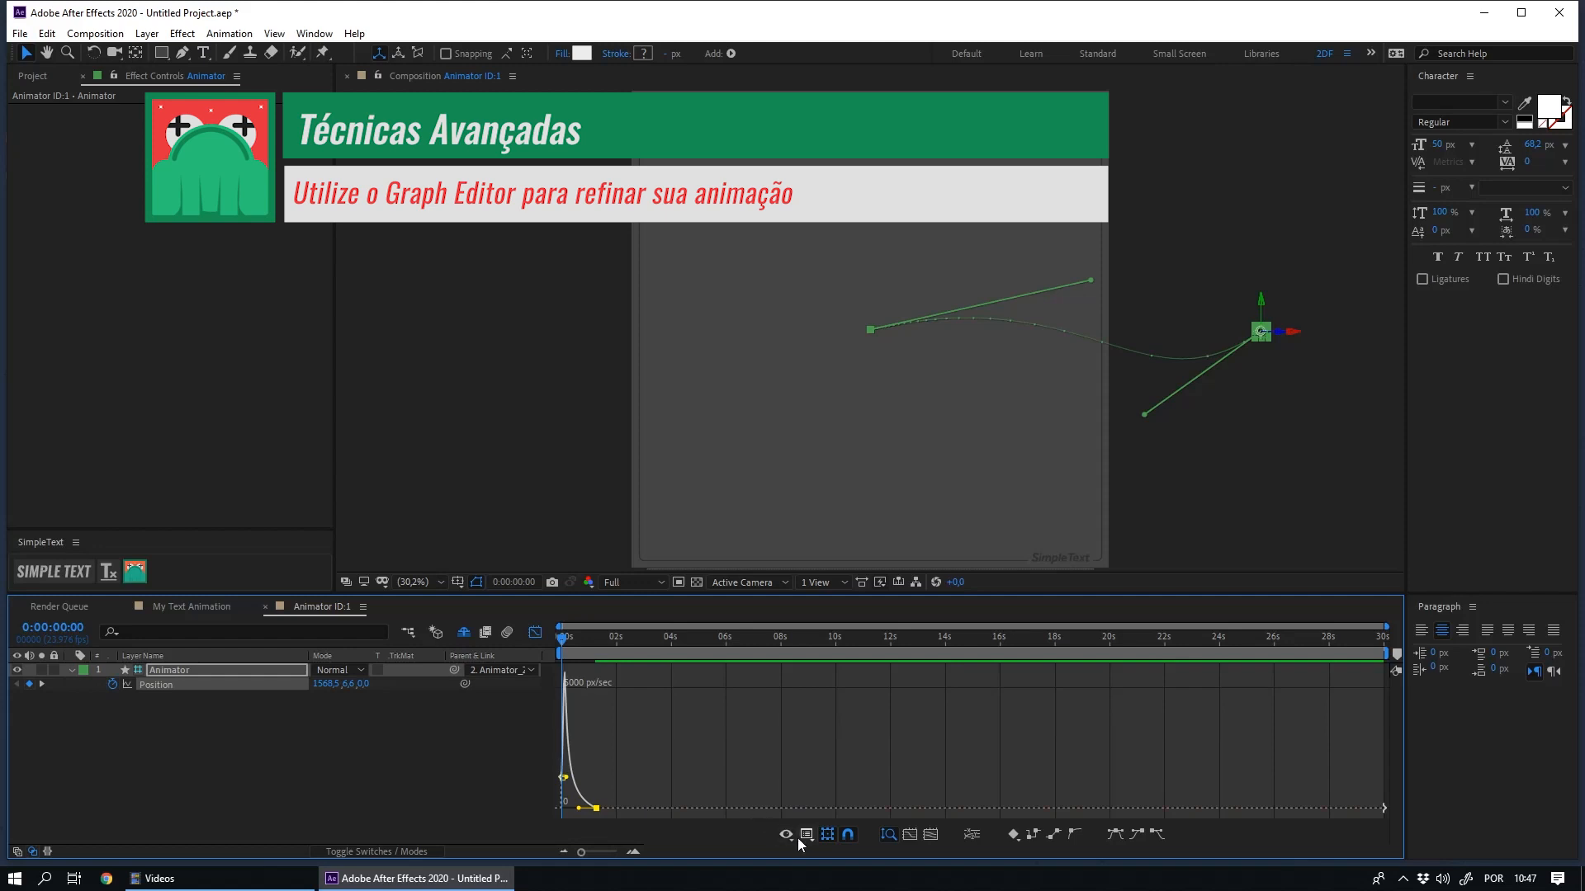
pyautogui.click(168, 609)
pyautogui.press('space')
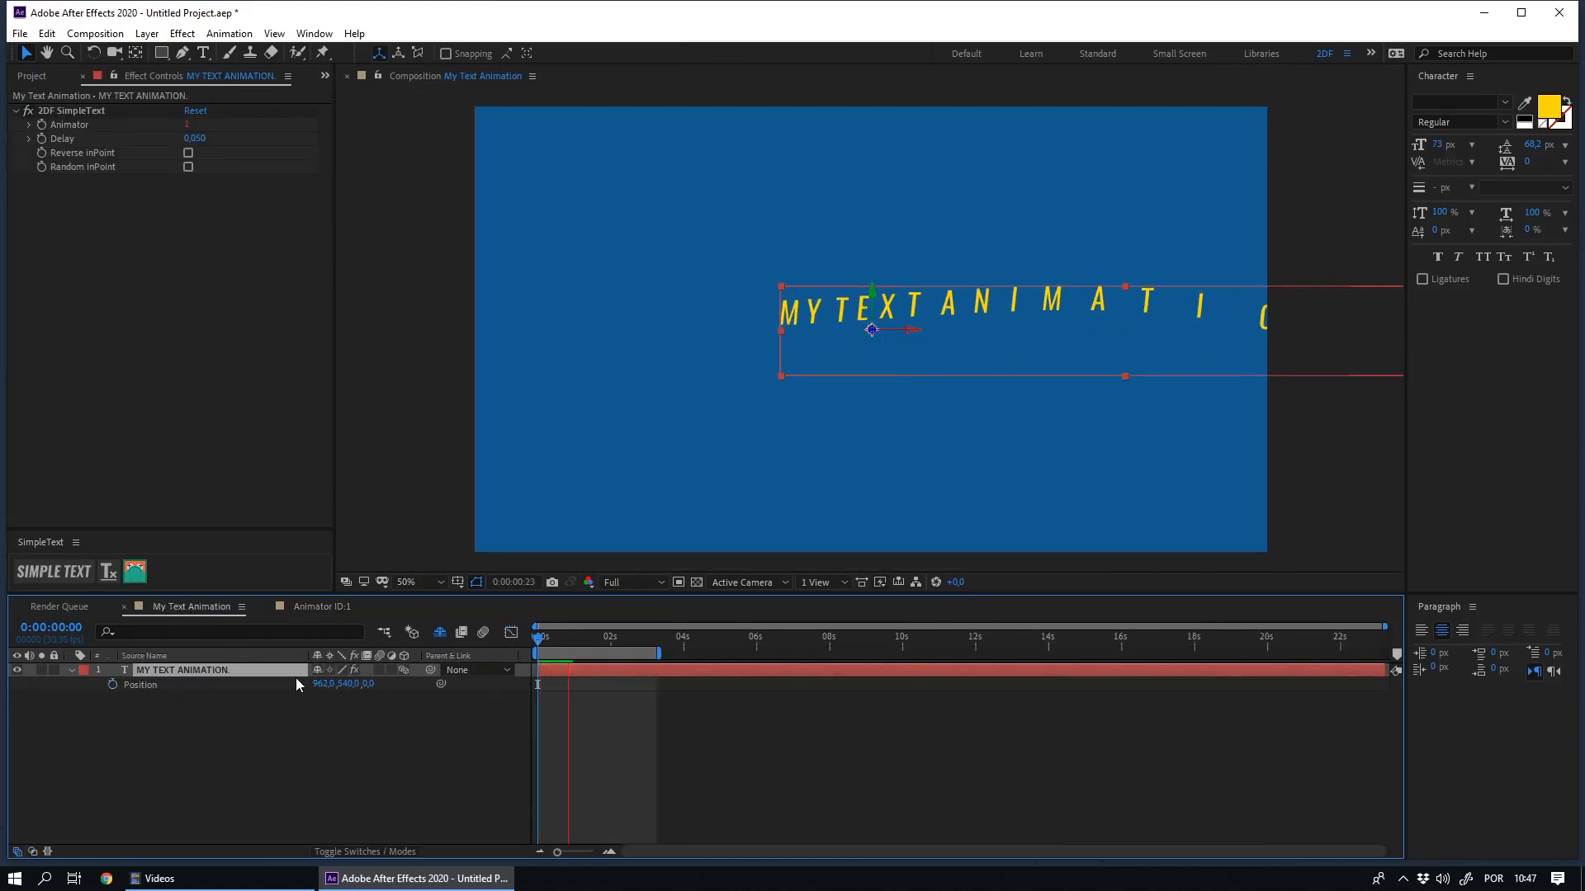
pyautogui.hotkey('ctrl', 'shift', 'a')
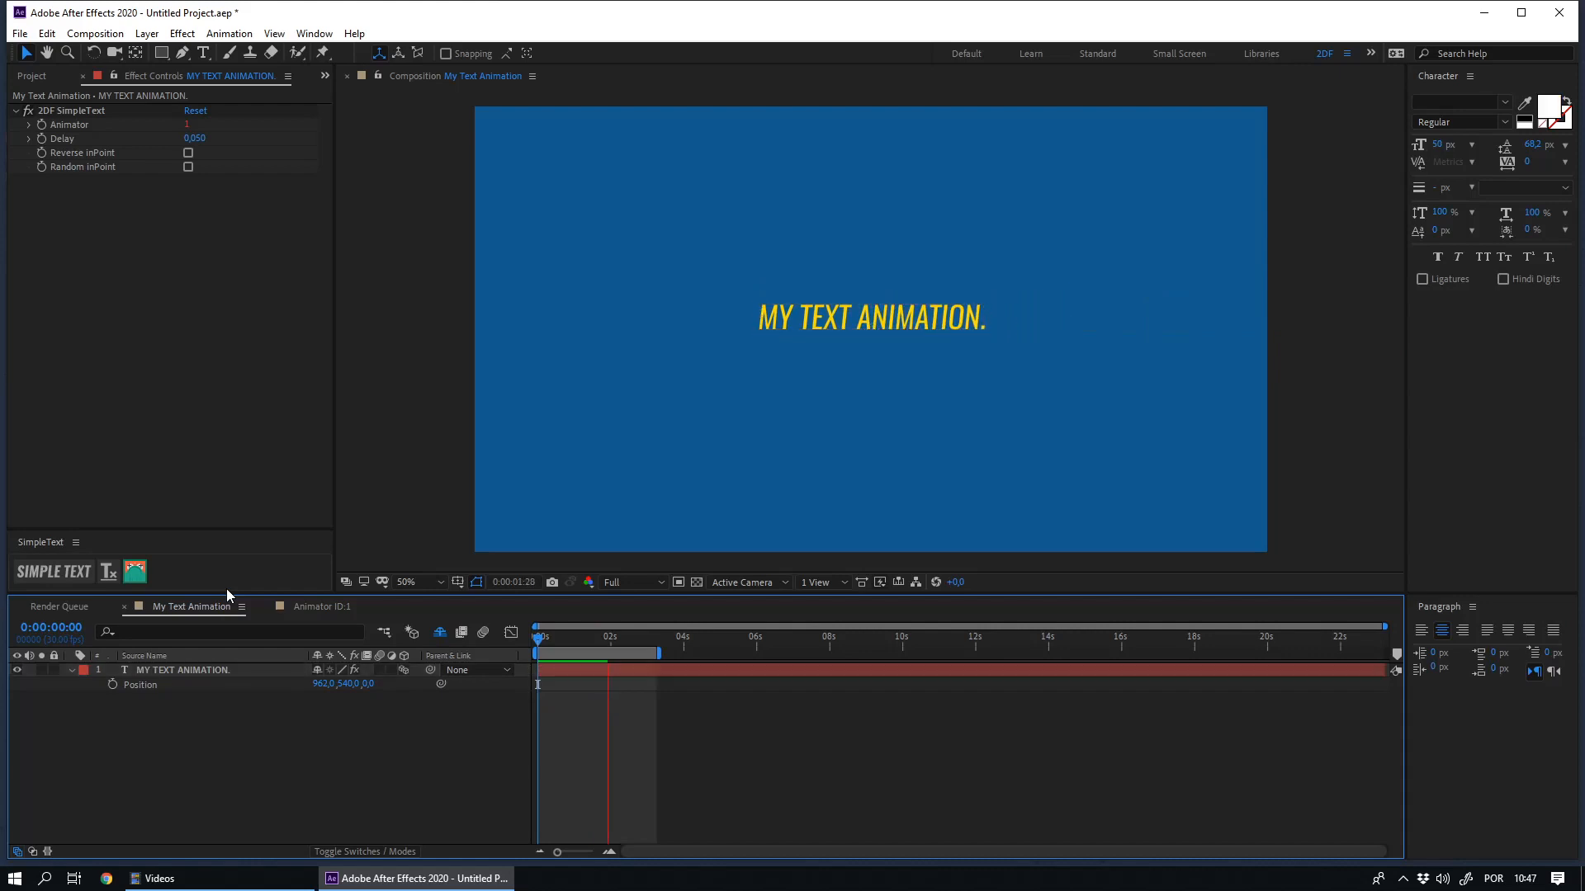
# - Add a wiggle expression to the Position of the Animator layer in Animator ID:1
pyautogui.click(320, 606)
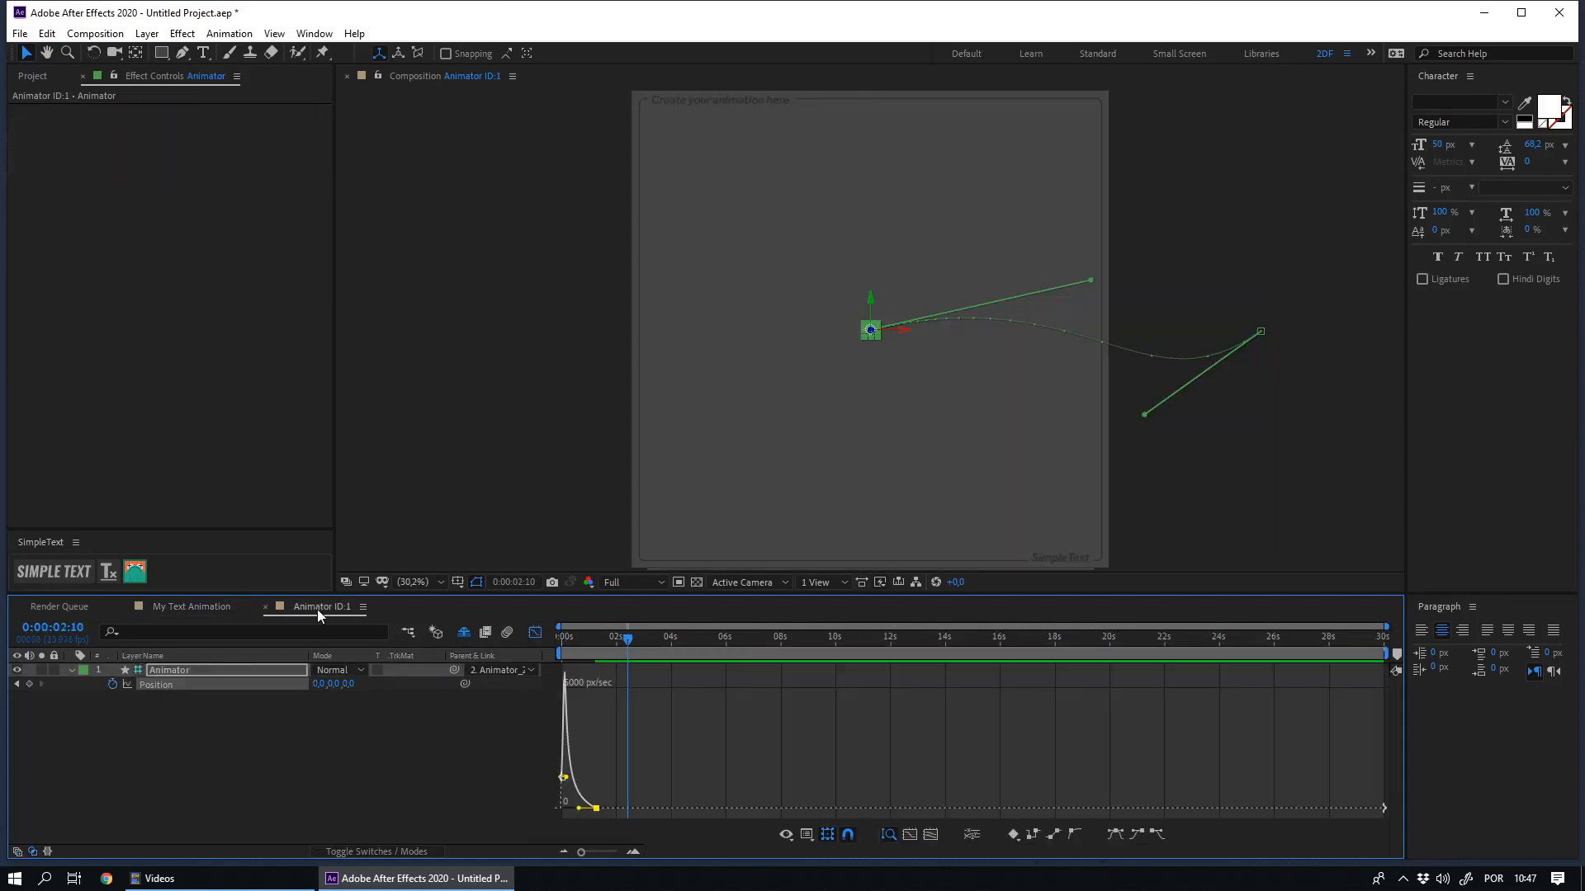
pyautogui.click(536, 634)
pyautogui.click(319, 732)
pyautogui.click(149, 686)
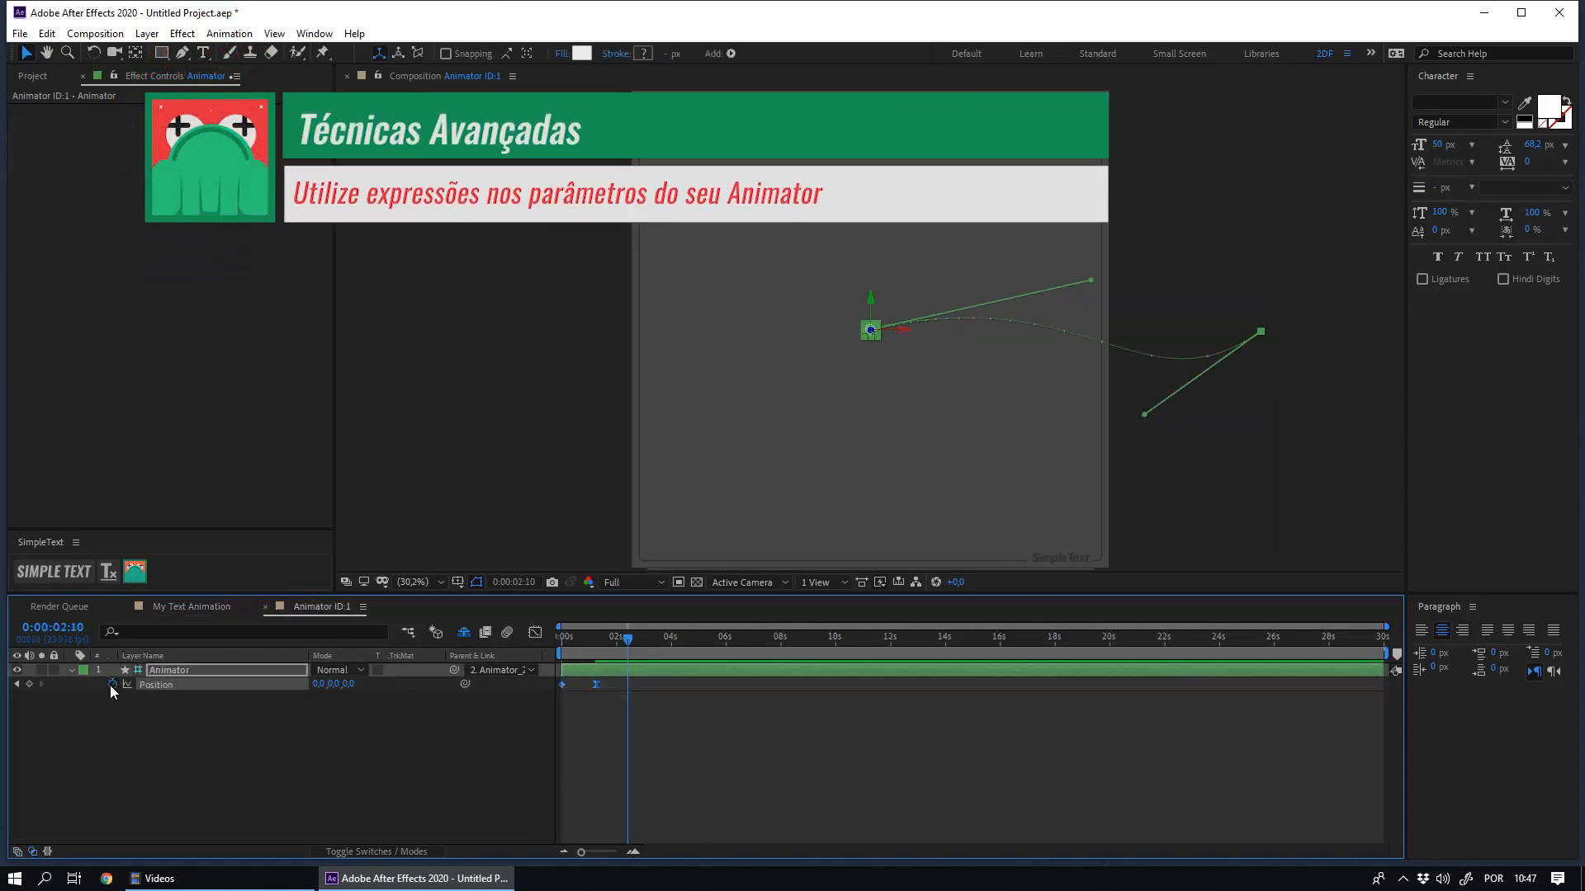
pyautogui.keyDown('alt'); pyautogui.click(111, 685); pyautogui.keyUp('alt')
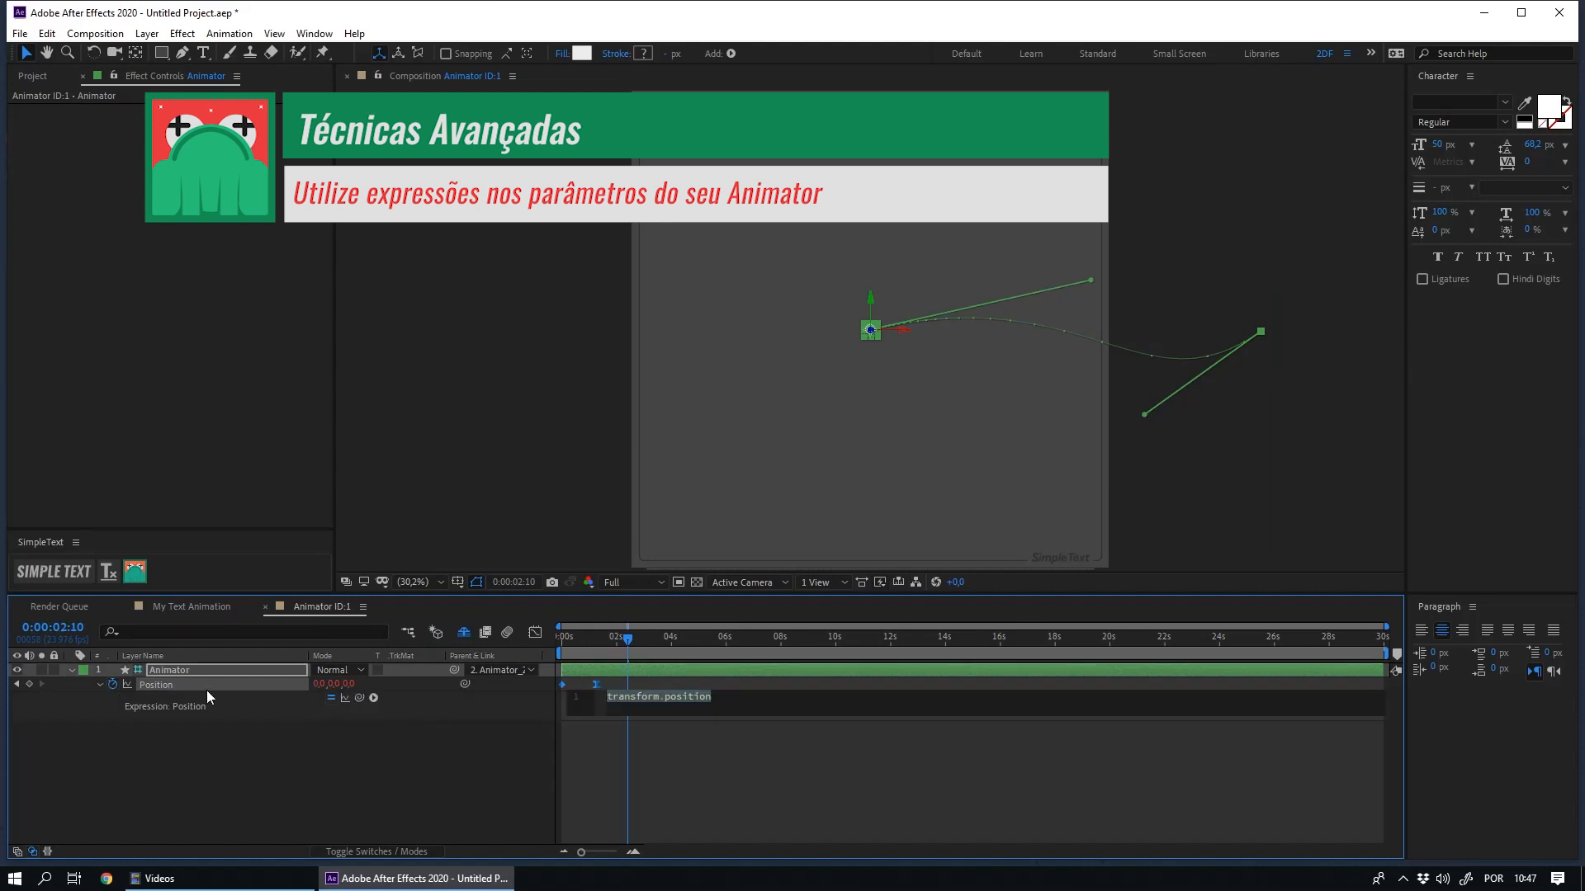
pyautogui.write('wigg')
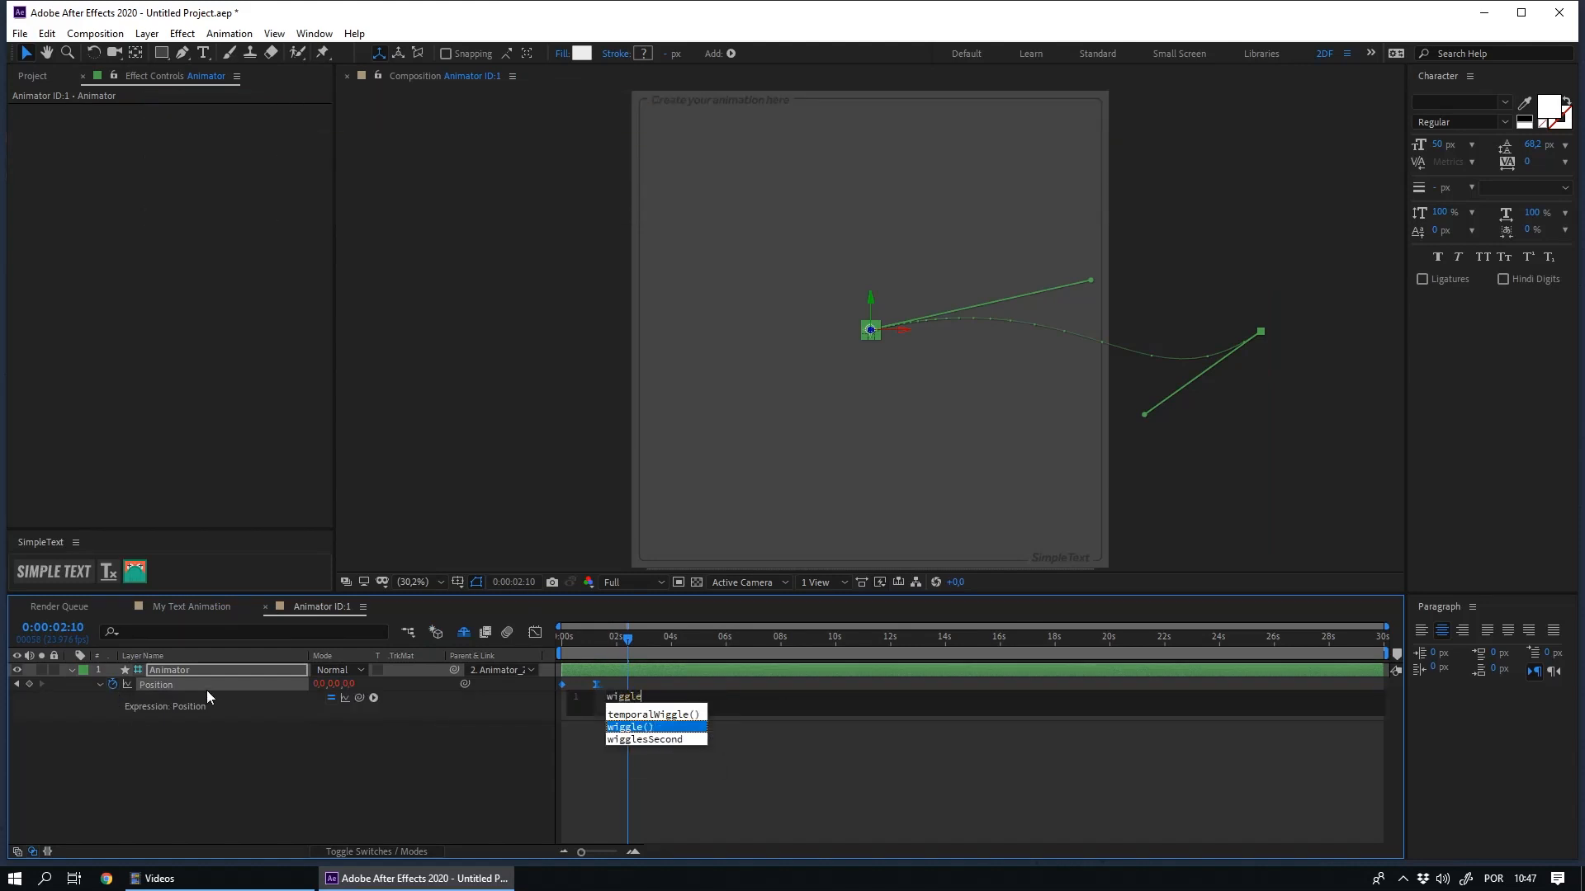
pyautogui.write('le')
pyautogui.press('Return')
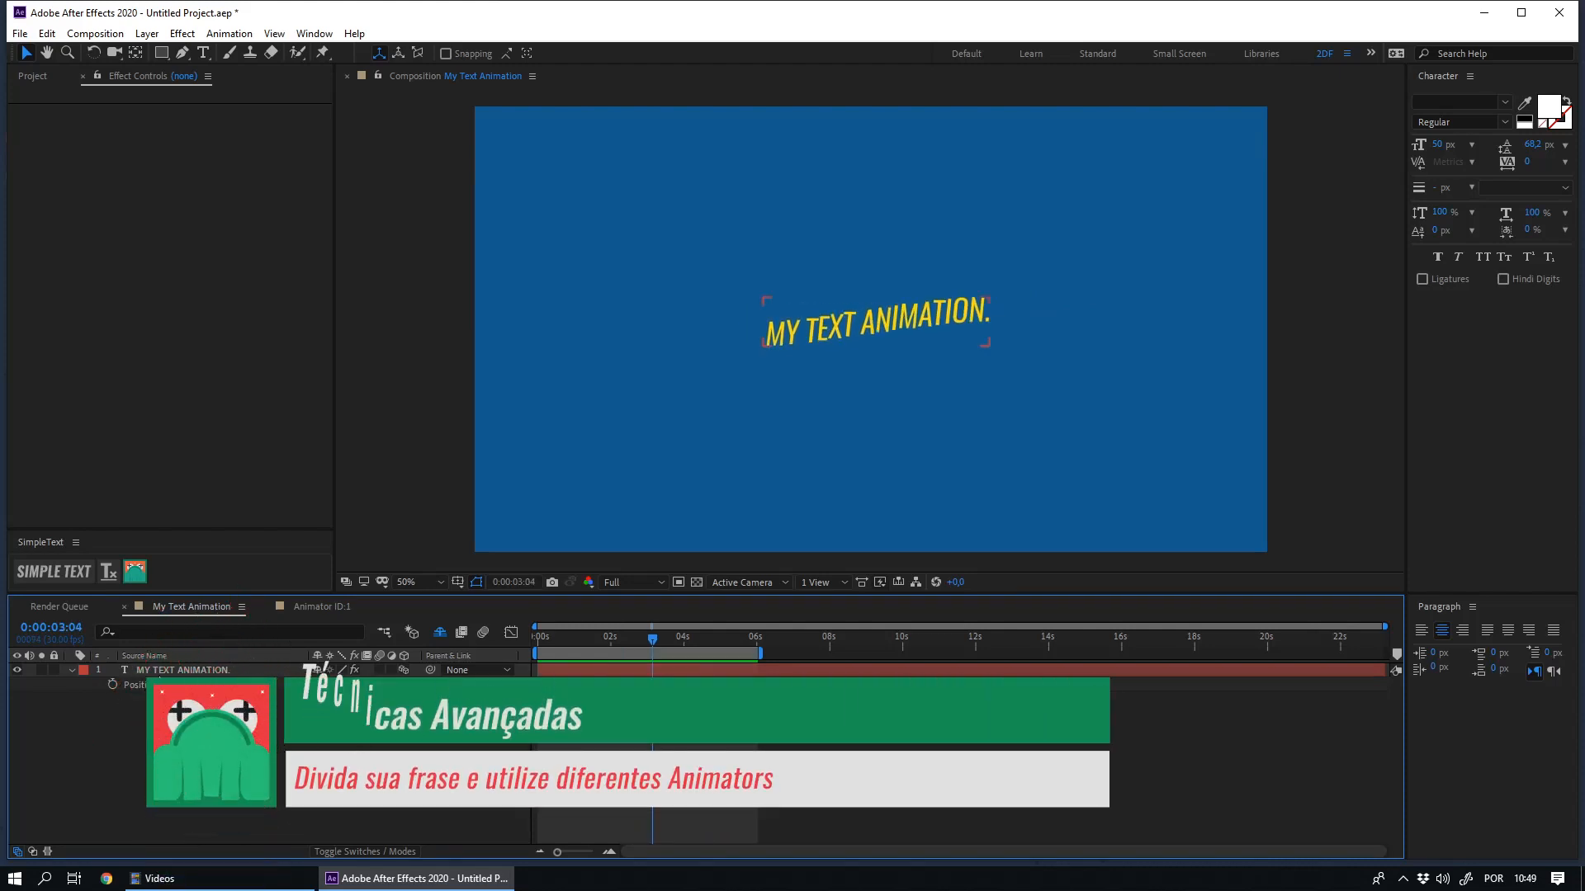
# - Duplicate the MY TEXT ANIMATION. text layer and shorten the copy's text to "MY TEXT"
pyautogui.click(207, 670)
pyautogui.hotkey('ctrl', 'd')
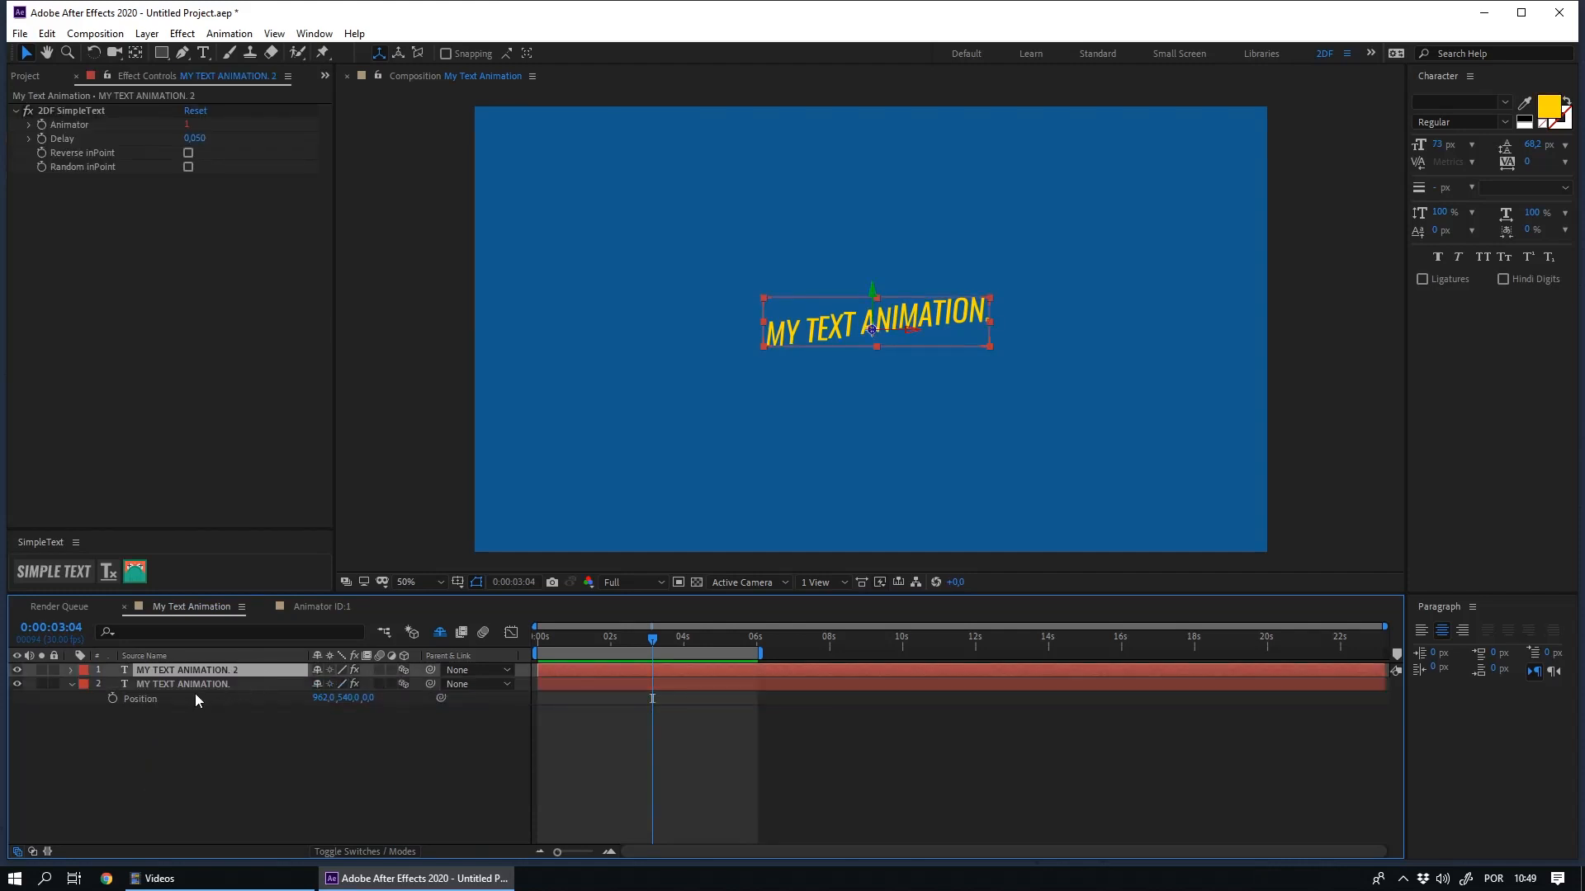
pyautogui.doubleClick(855, 335)
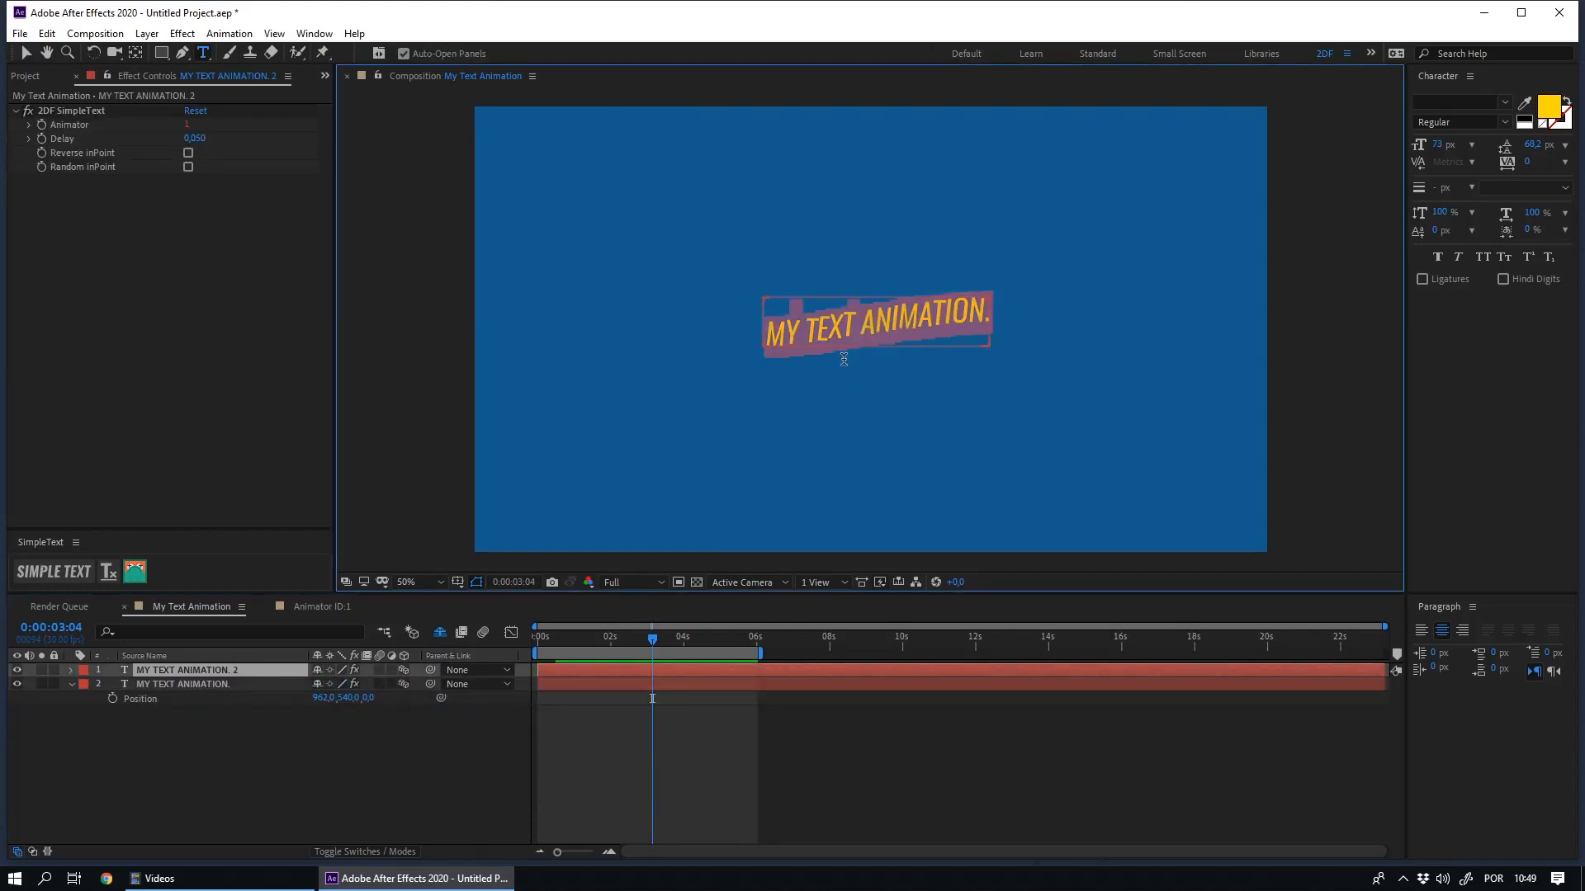
pyautogui.click(855, 335)
pyautogui.hotkey('shift', 'End')
pyautogui.press('BackSpace')
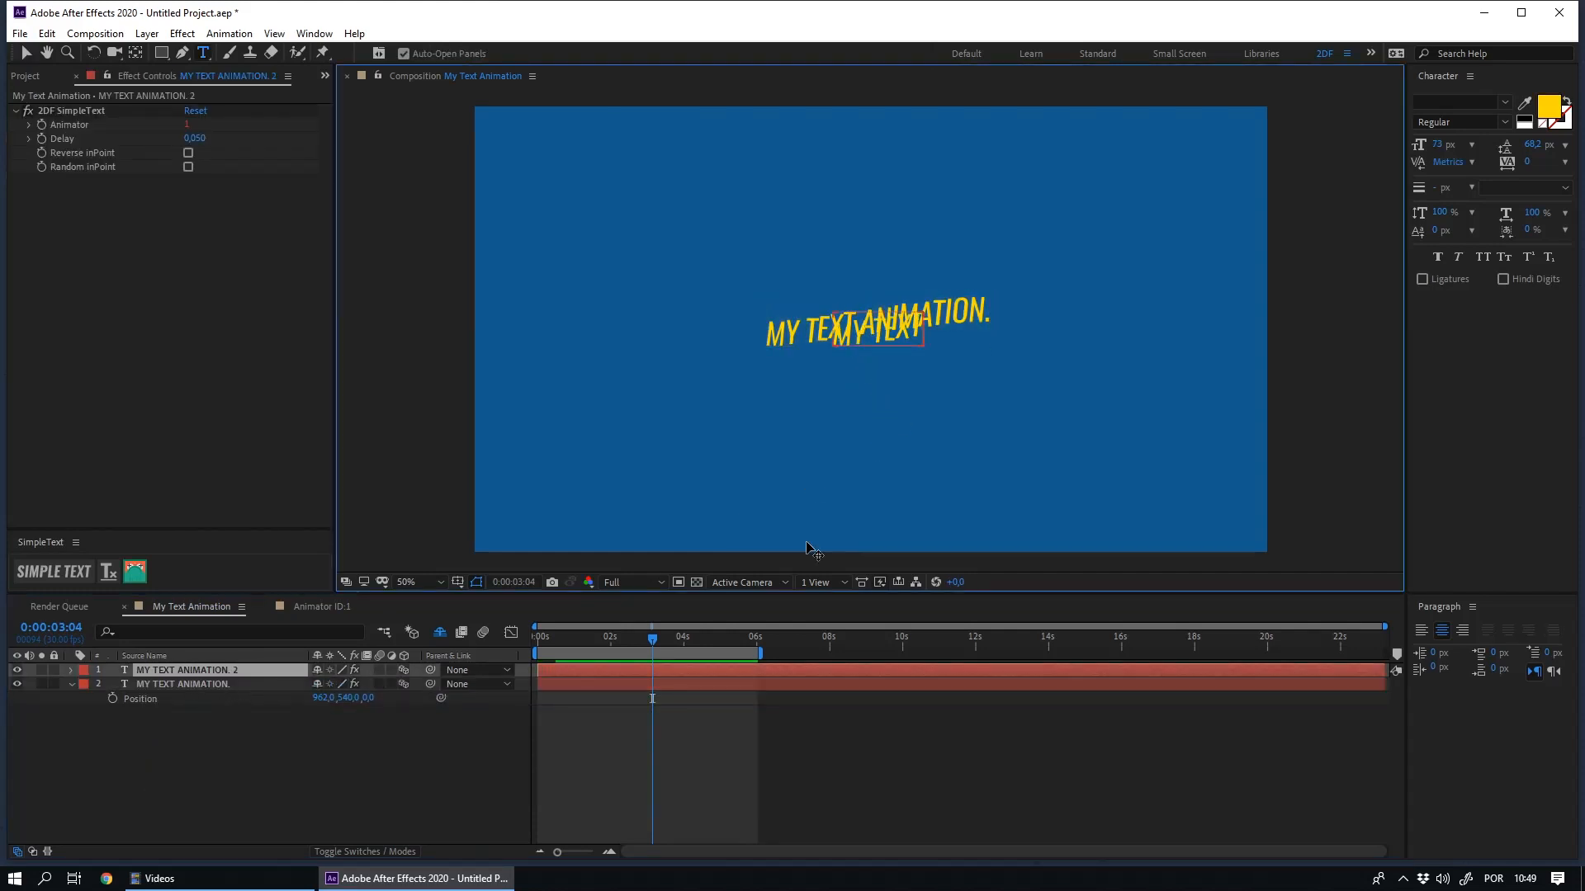
# - Shorten the original MY TEXT ANIMATION. layer's text to "ANIMATION."
pyautogui.click(163, 794)
pyautogui.click(157, 685)
pyautogui.doubleClick(846, 353)
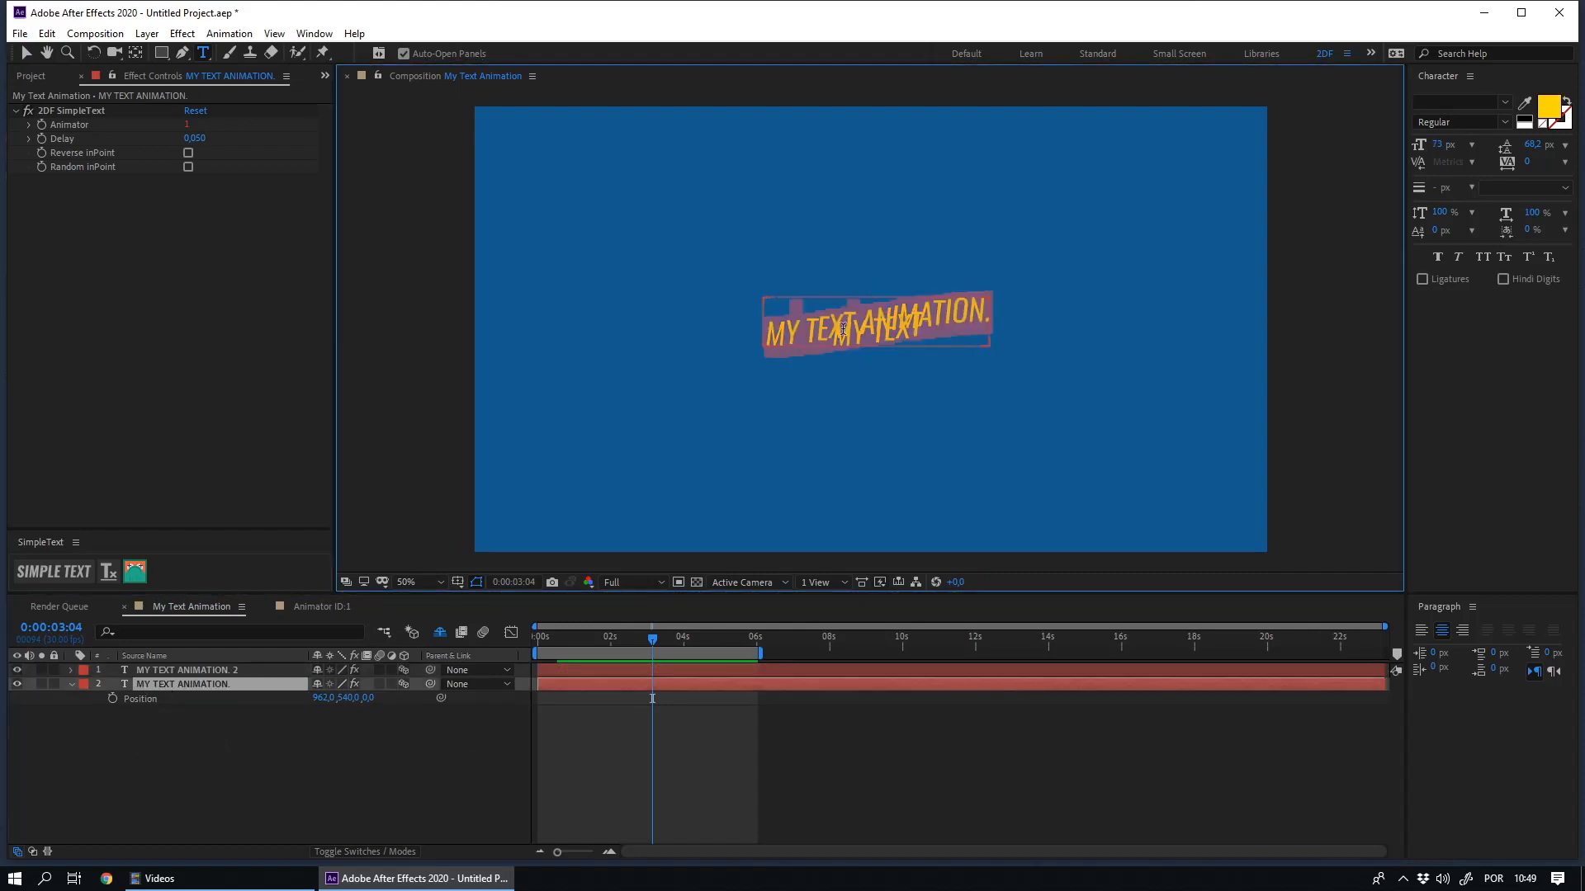
pyautogui.click(864, 314)
pyautogui.hotkey('shift', 'Home')
pyautogui.press('BackSpace')
pyautogui.click(177, 796)
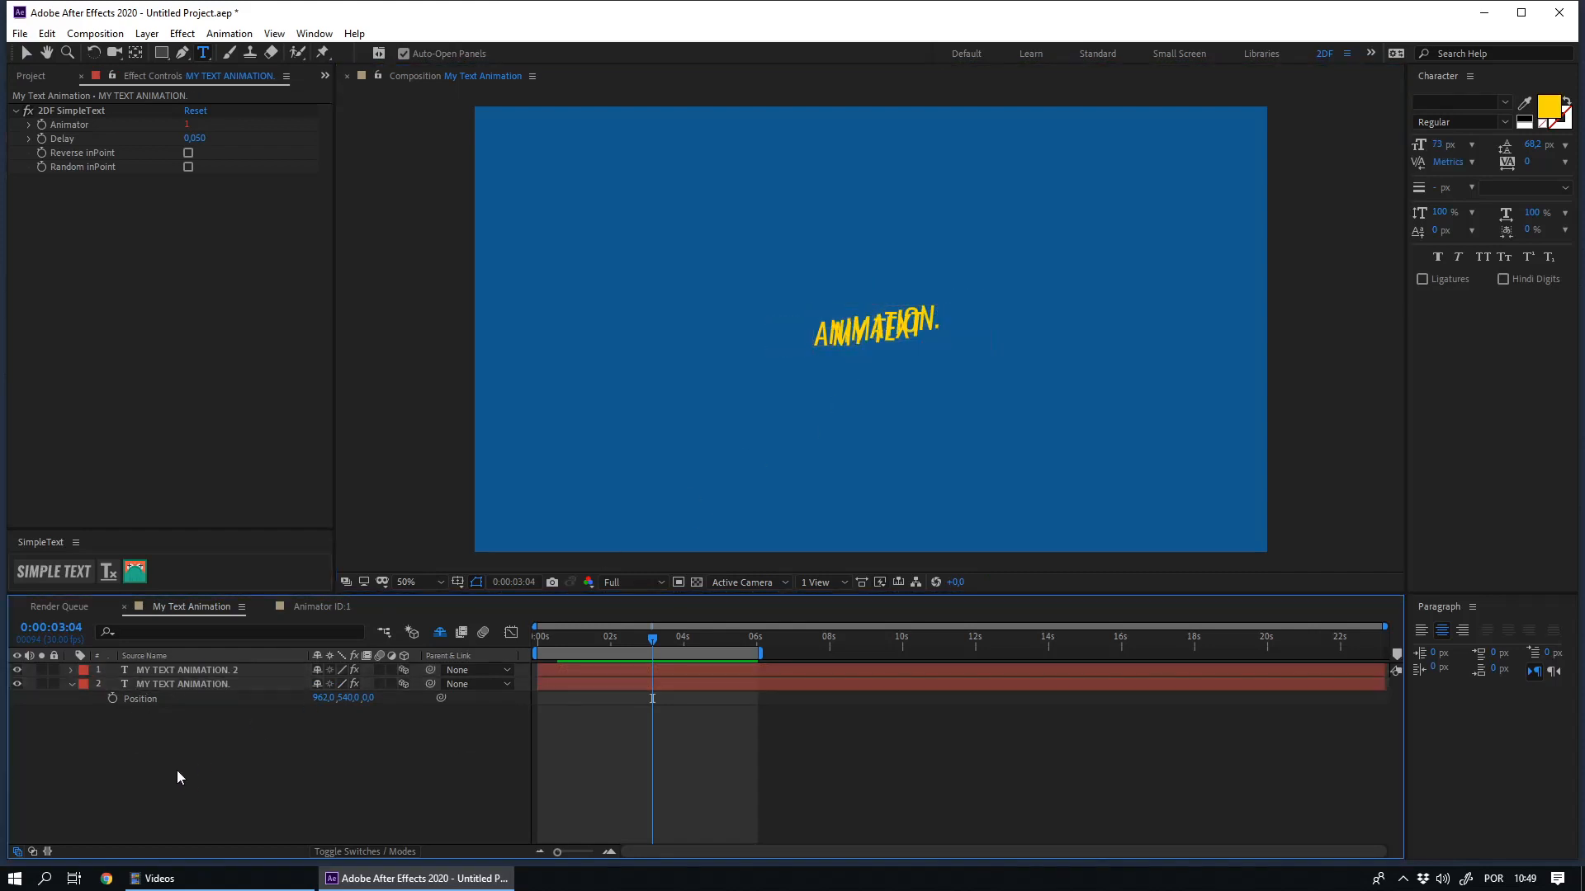
# - Separate the overlapping MY TEXT and ANIMATION. layers horizontally, placing ANIMATION. at about X 1094.7, Y 540
pyautogui.click(163, 672)
pyautogui.press('v')
pyautogui.moveTo(873, 324); pyautogui.dragTo(956, 316)
pyautogui.click(883, 336)
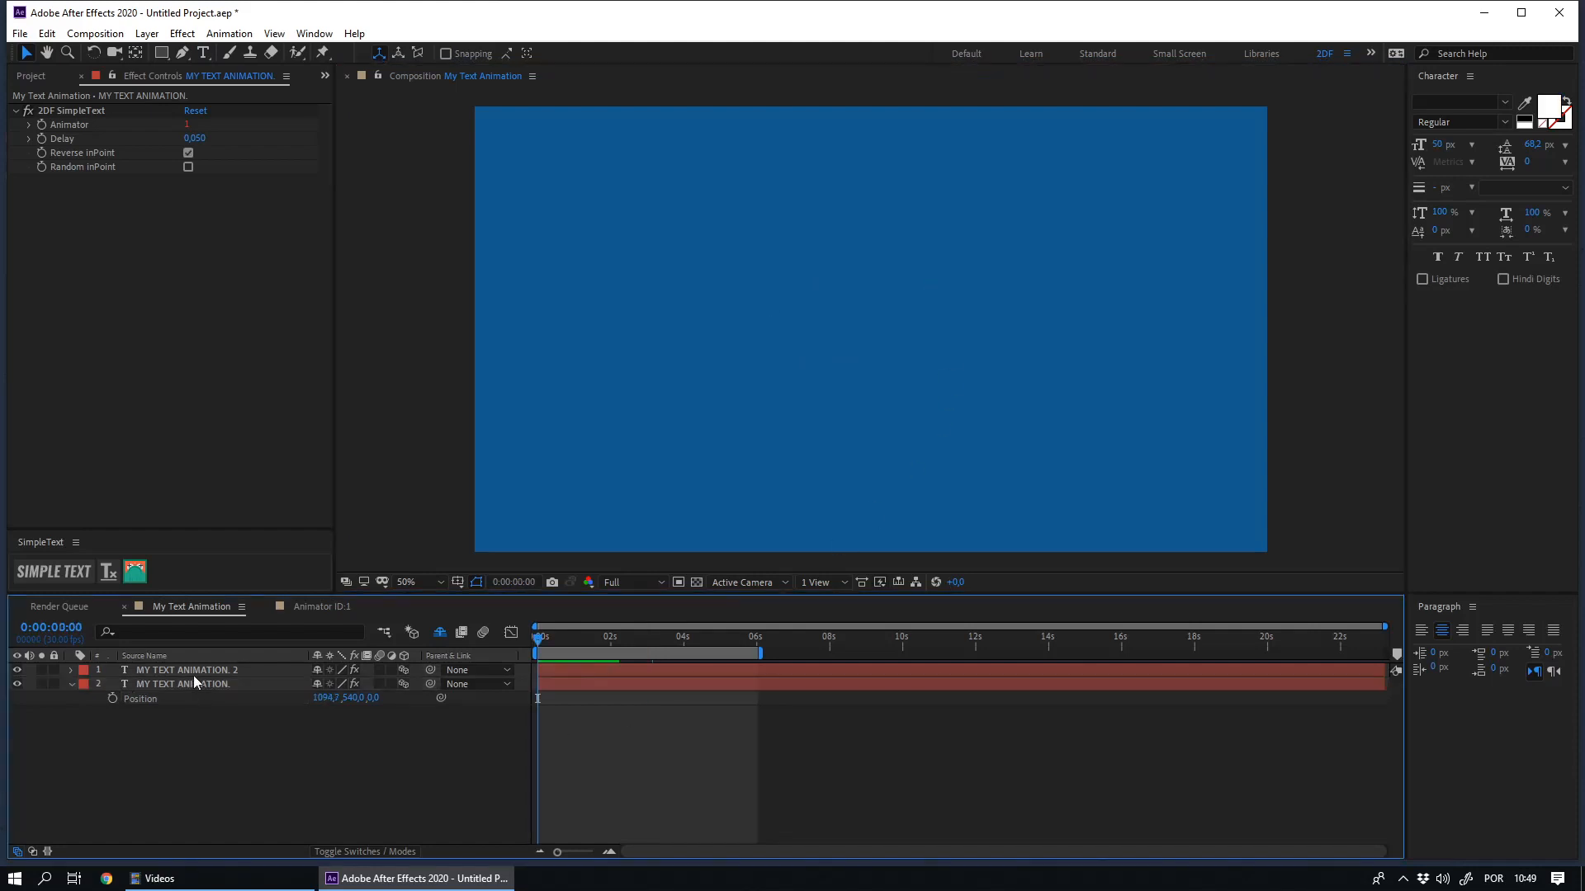
# - Duplicate the Animator ID:1 composition in the _Animators folder and open the copy, Animator ID:2
pyautogui.click(43, 76)
pyautogui.click(86, 239)
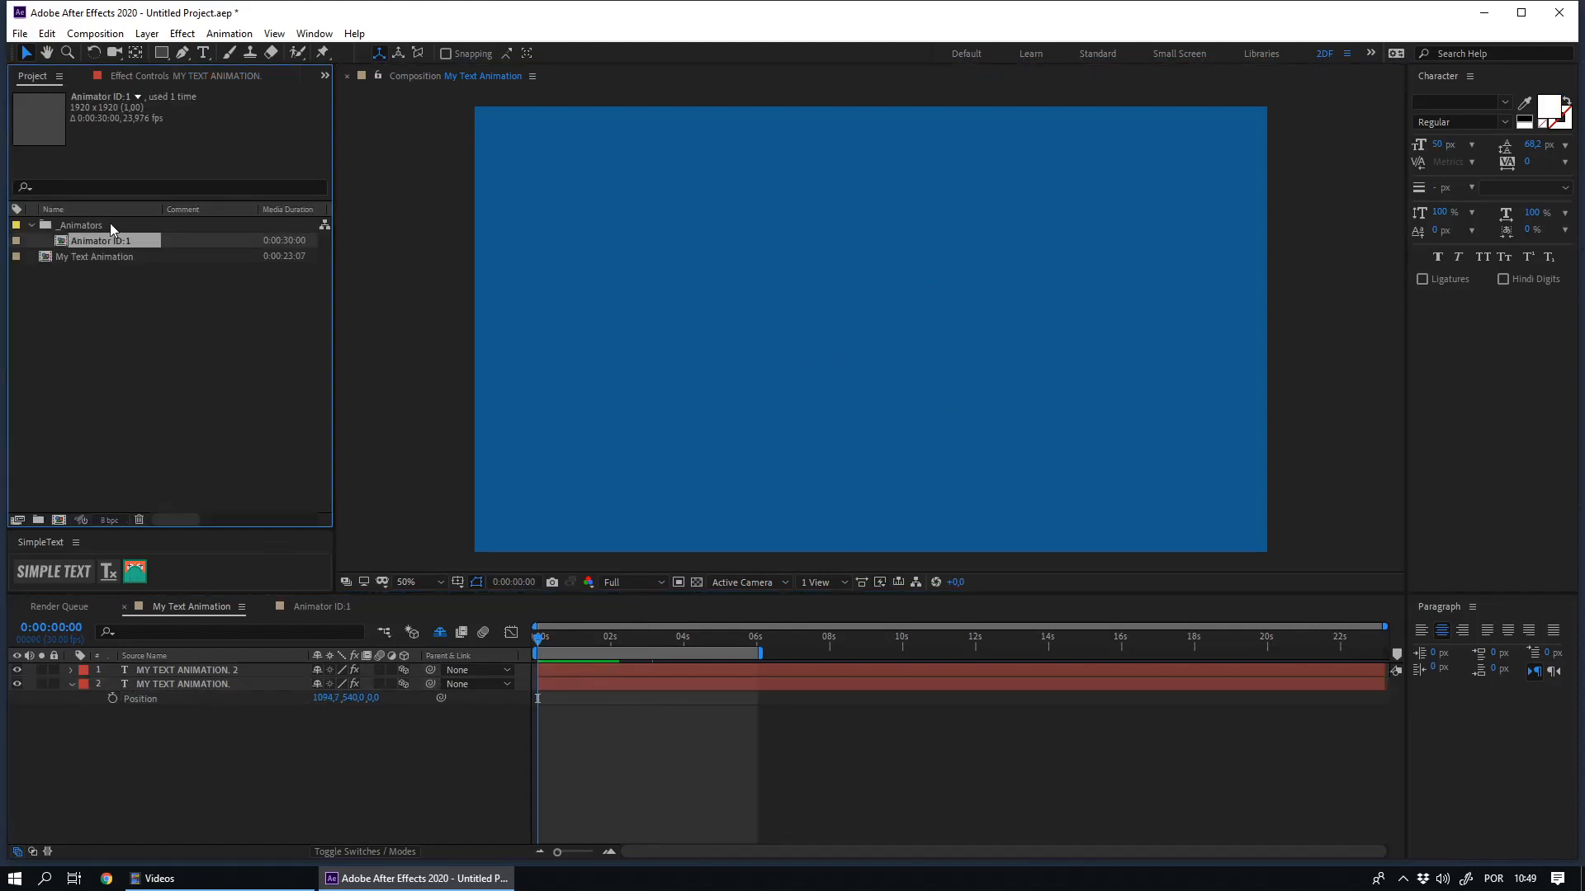
pyautogui.hotkey('ctrl', 'd')
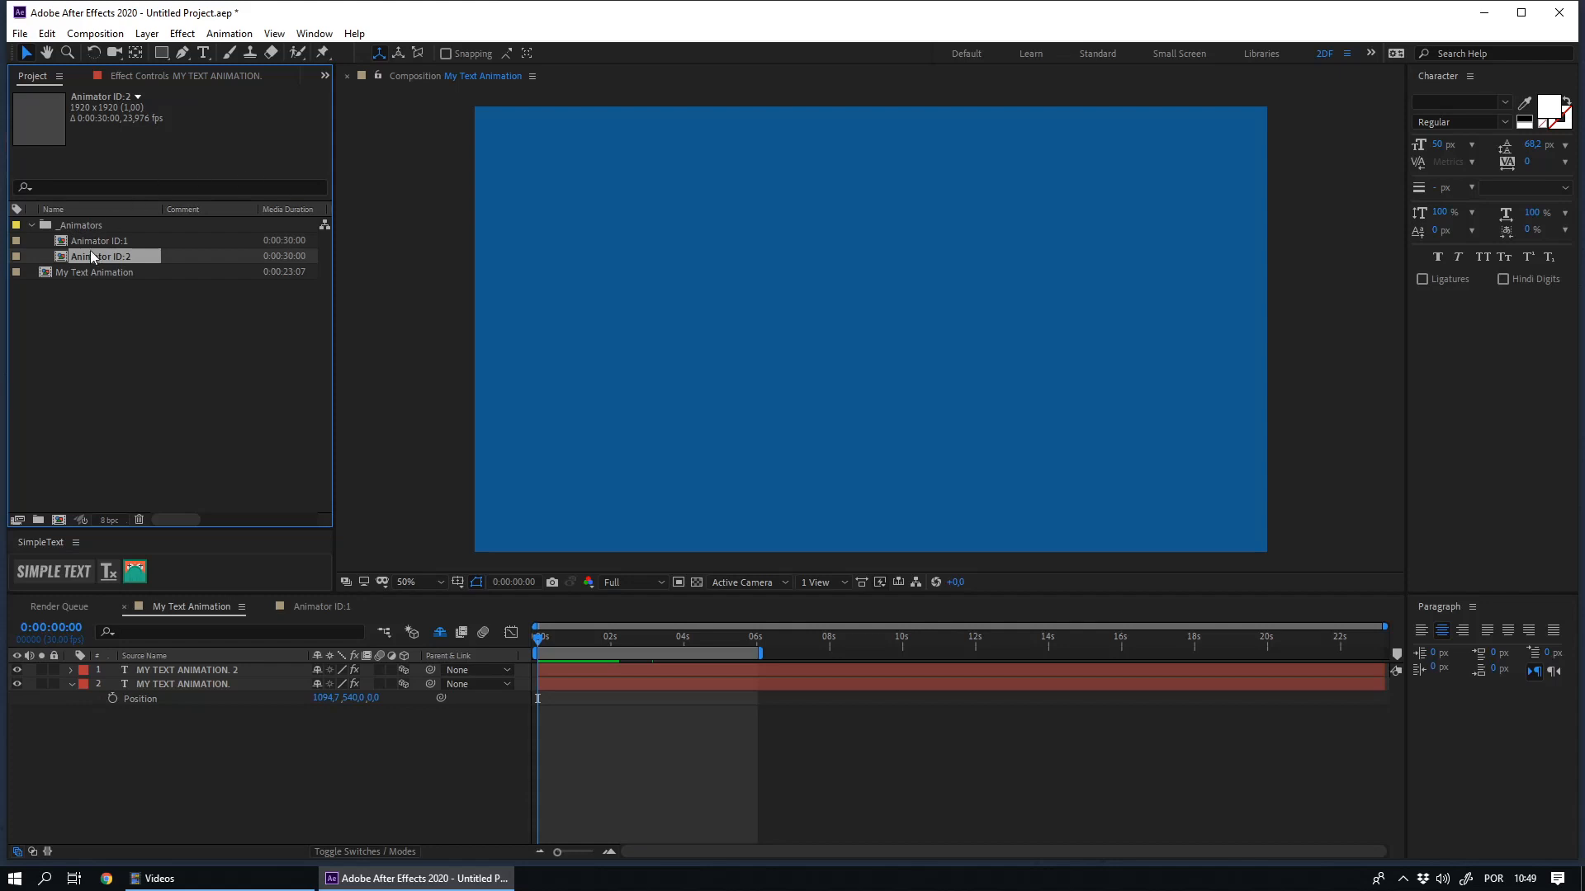
pyautogui.doubleClick(91, 257)
# - Move the Animator's starting Position in Animator ID:2 to the left side, reshape its motion path, and open the text layer's Animator value
pyautogui.click(595, 640)
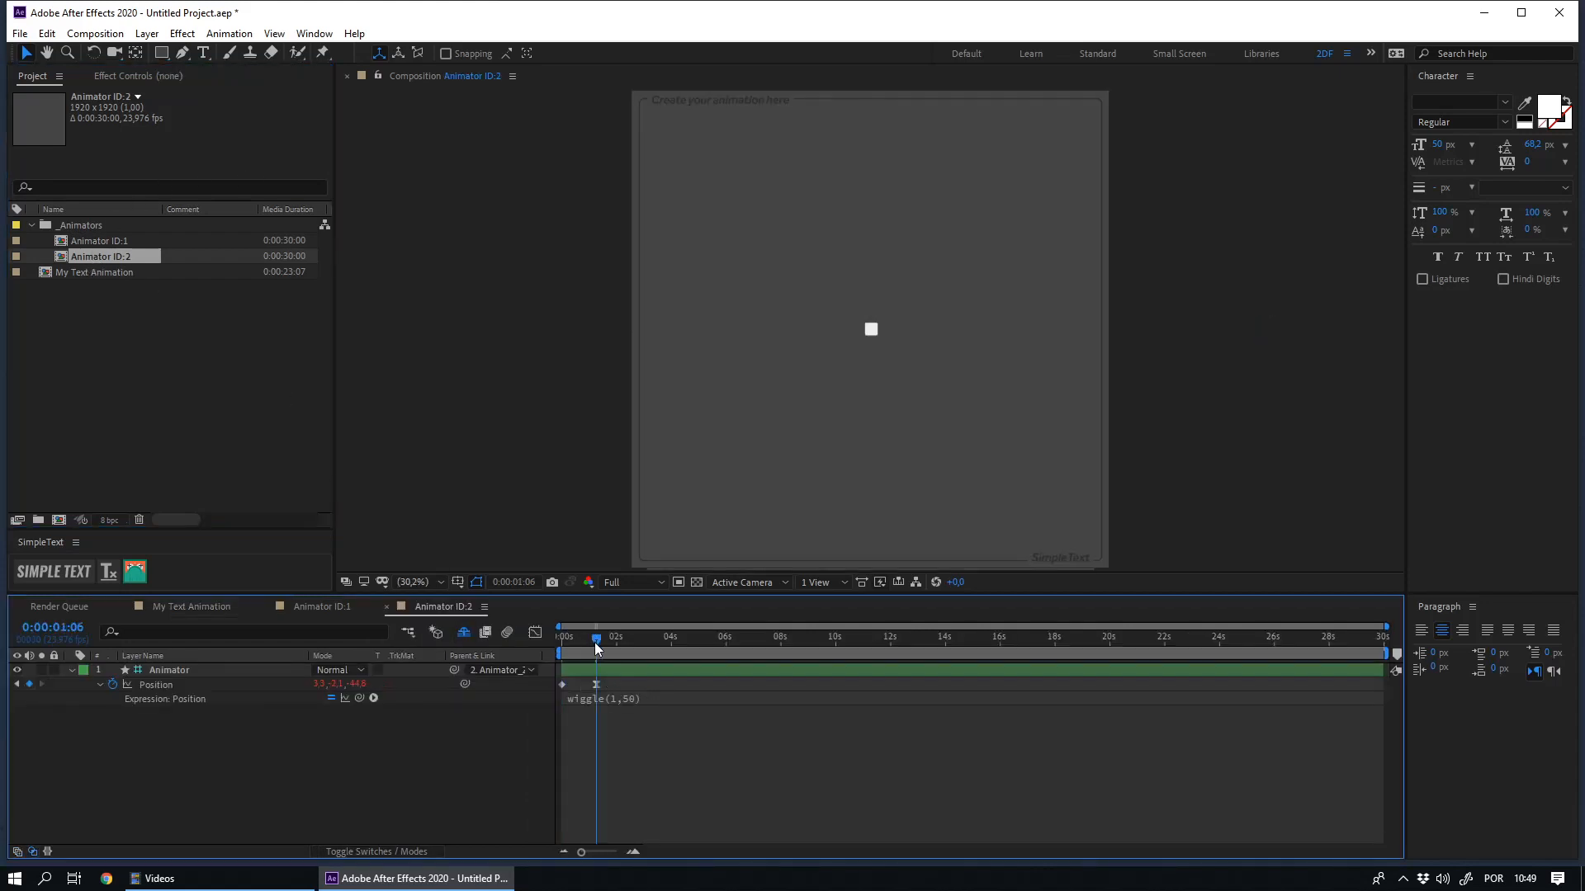
pyautogui.press('Home')
pyautogui.moveTo(1265, 325); pyautogui.dragTo(693, 273)
pyautogui.moveTo(1089, 282); pyautogui.dragTo(737, 398)
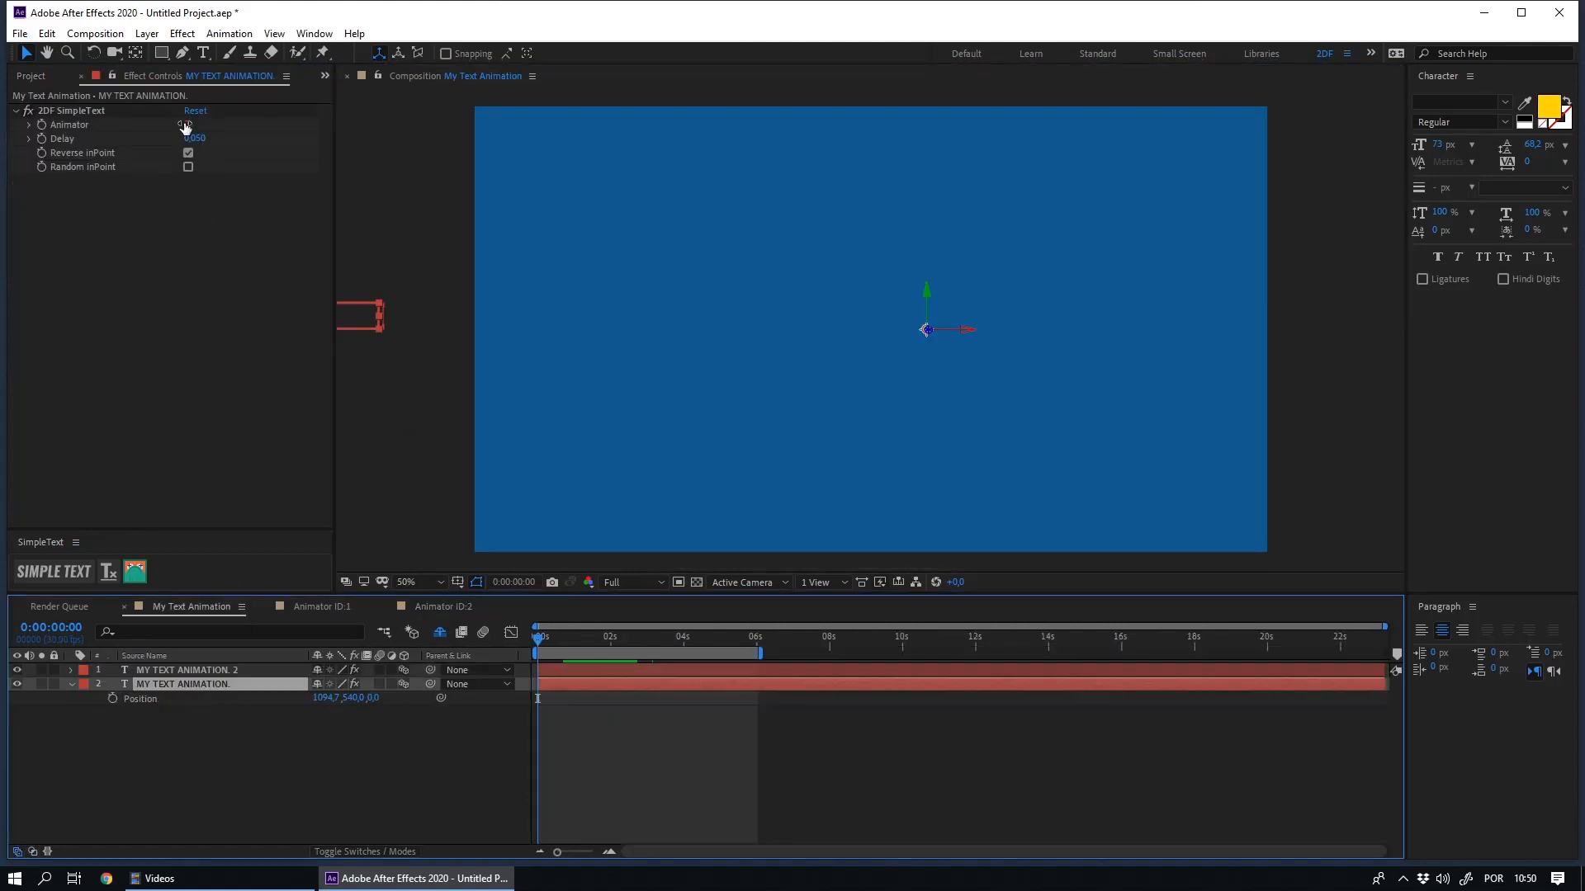
pyautogui.click(185, 126)
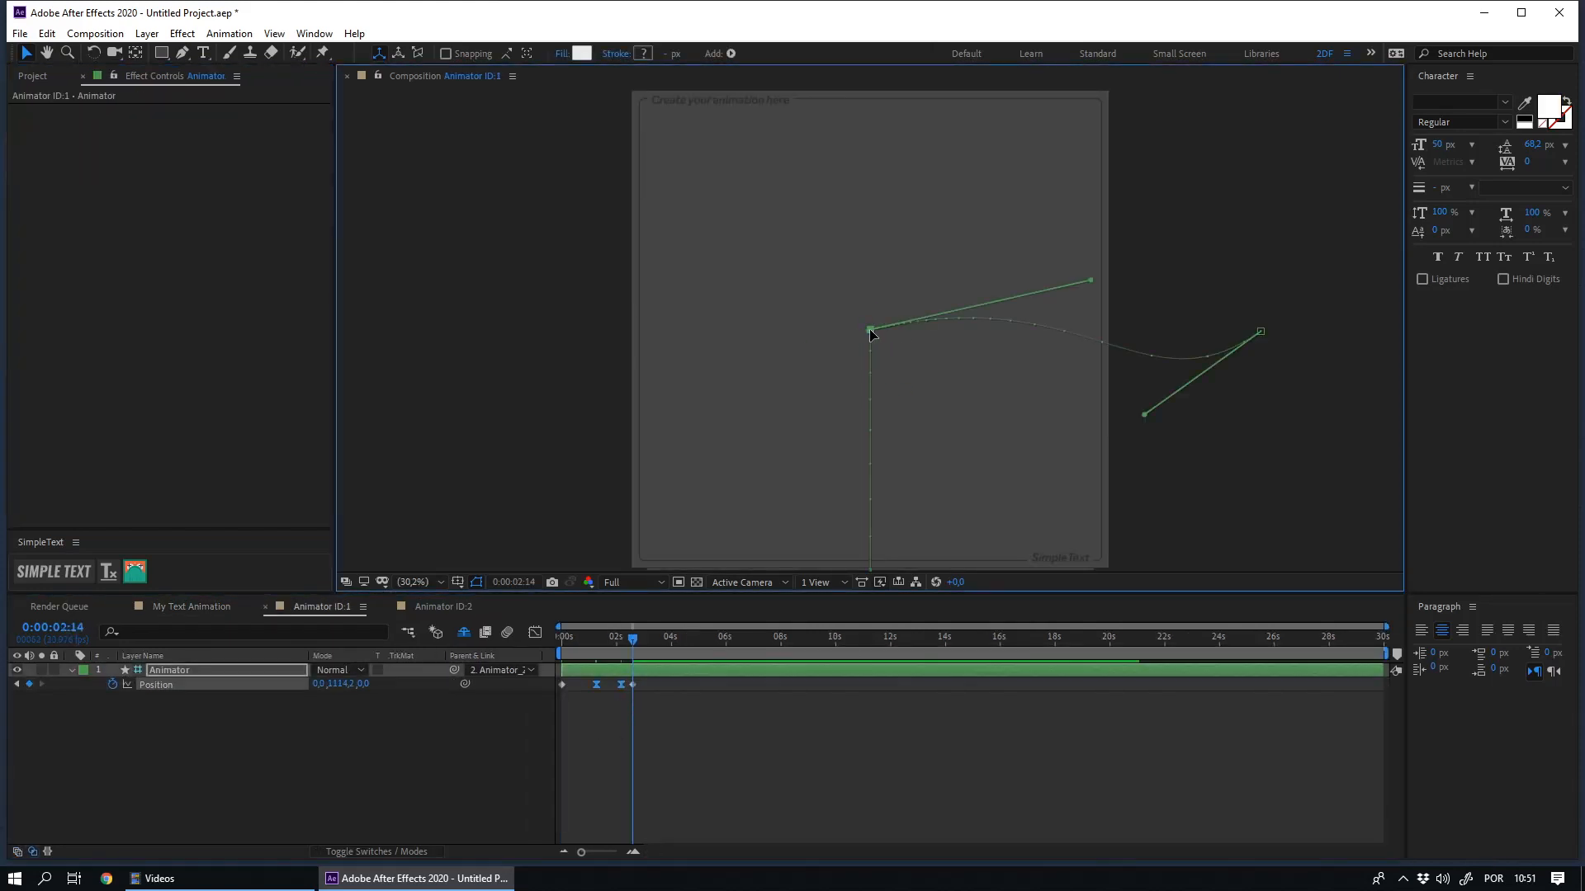
# - In Animator ID:2, animate the Animator's Position straight up from 0:00:01:16 to about Y -918.5 at 0:00:02:02
pyautogui.click(444, 607)
pyautogui.moveTo(591, 638); pyautogui.dragTo(607, 637)
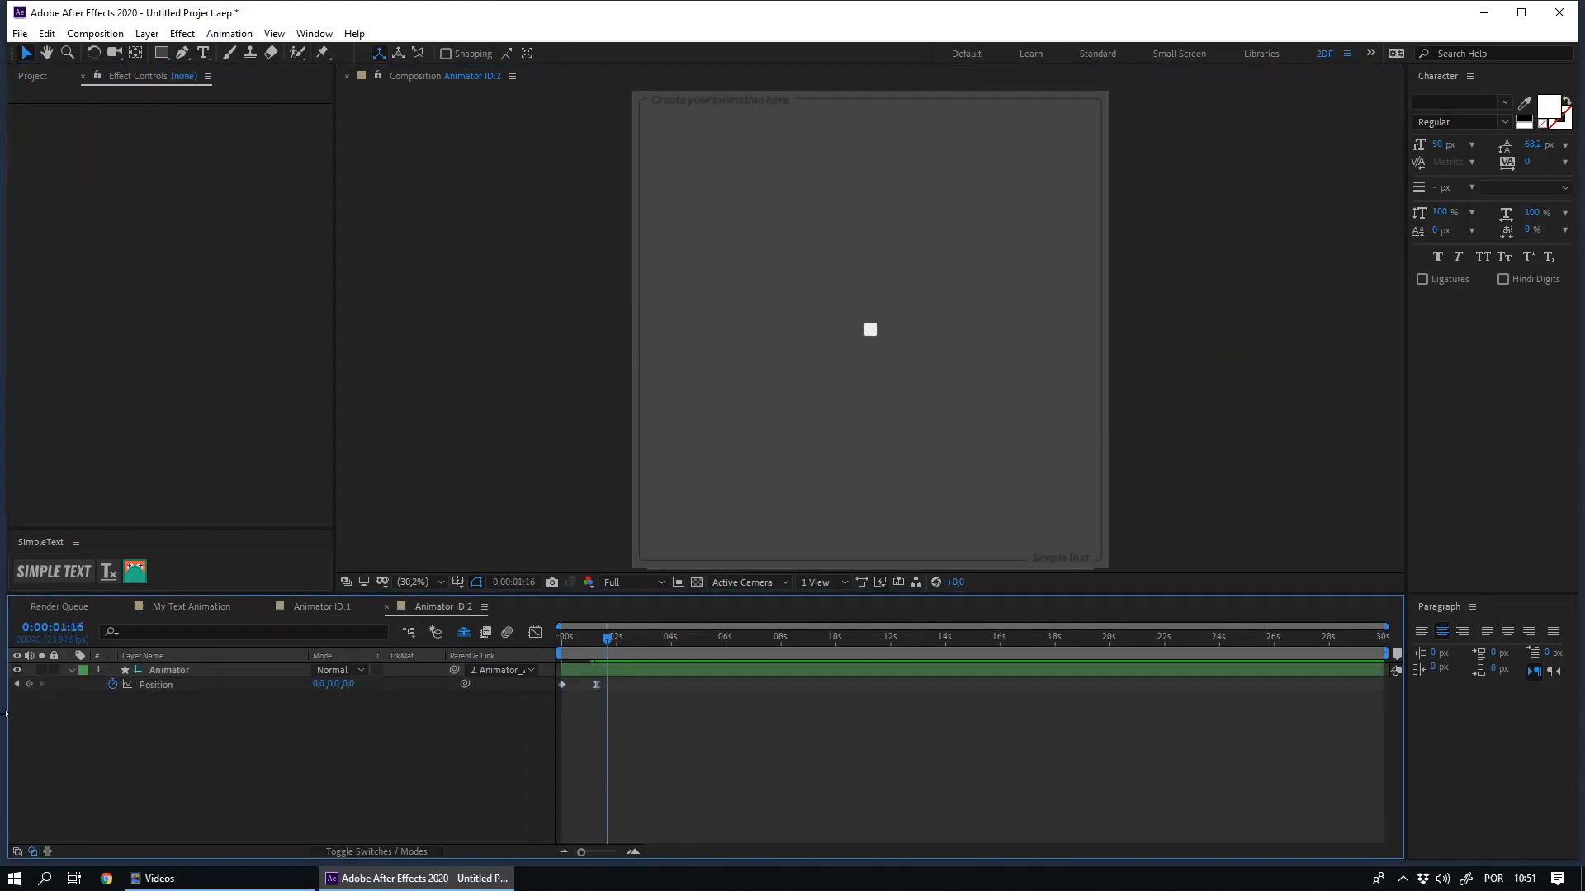
pyautogui.hotkey('shift', 'pagedown')
pyautogui.moveTo(870, 297); pyautogui.dragTo(873, 66)
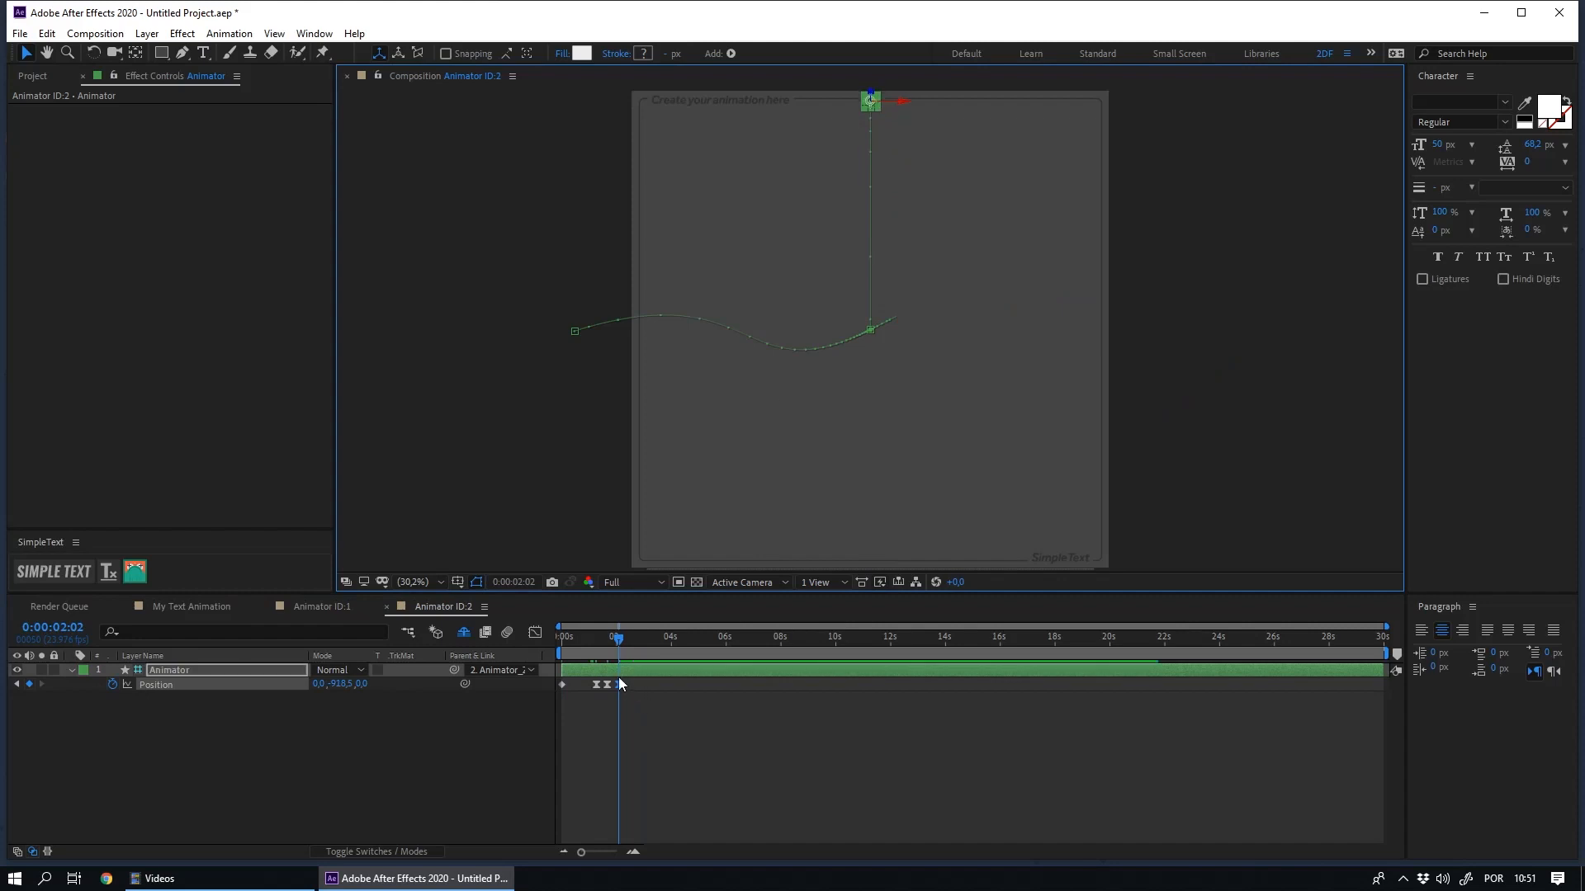
# - Ease the Position keyframe at 0:00:01:16 and retract its path handle to make the upward exit path straight
pyautogui.click(620, 686)
pyautogui.moveTo(613, 692); pyautogui.dragTo(602, 680)
pyautogui.moveTo(928, 302); pyautogui.dragTo(869, 328)
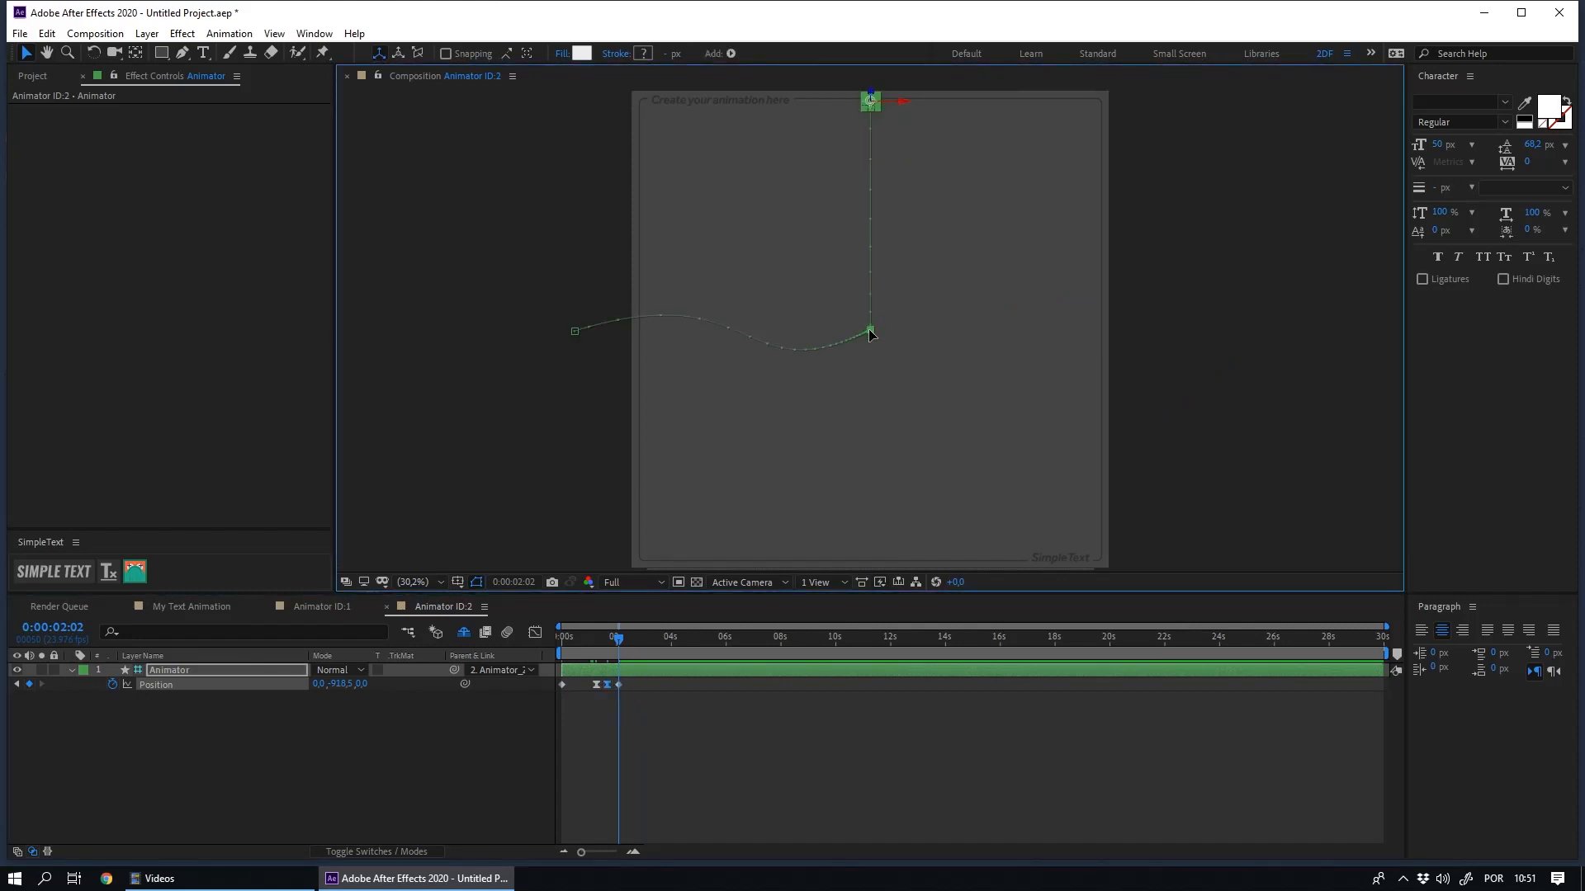